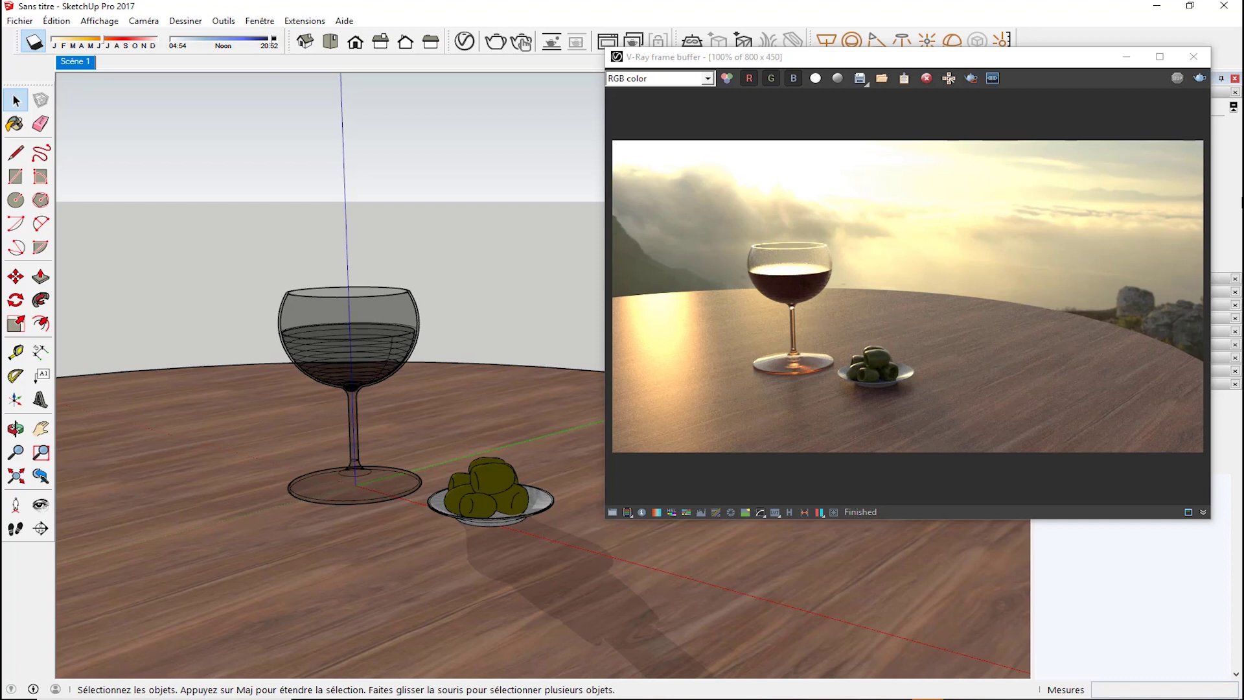
Start a new empty model and delete the default human figure.
left_click(1193, 56)
left_click(20, 21)
left_click(20, 42)
left_click(667, 382)
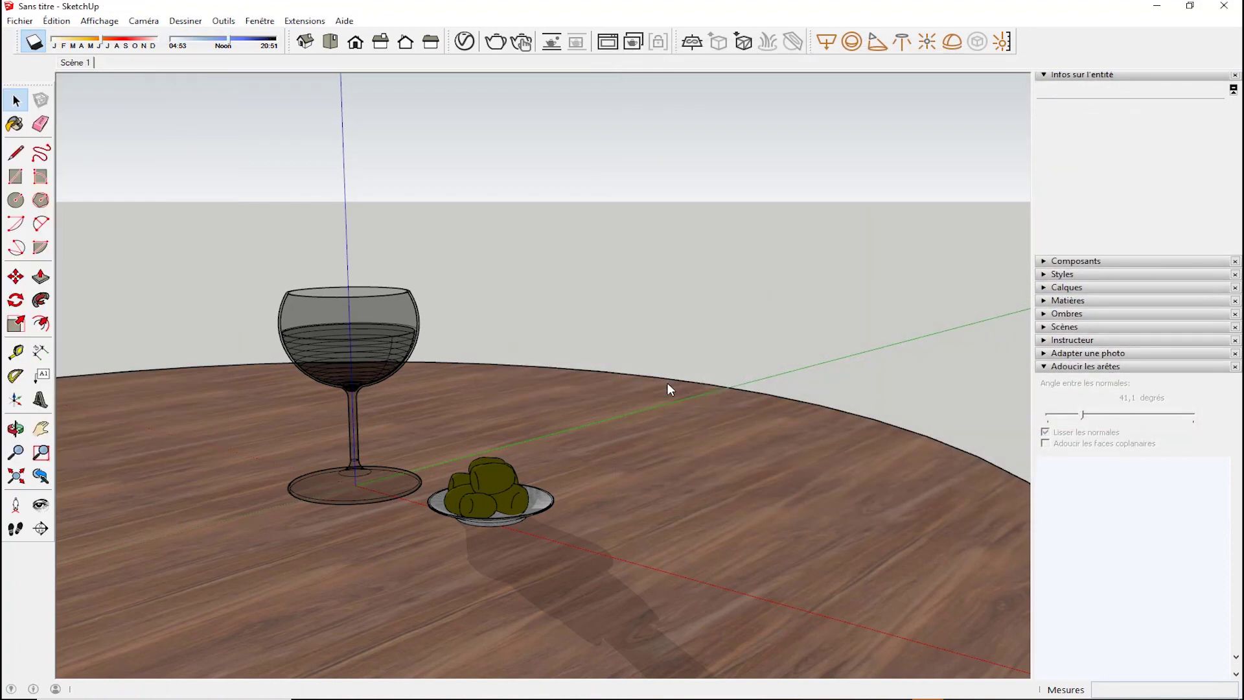
left_click(358, 318)
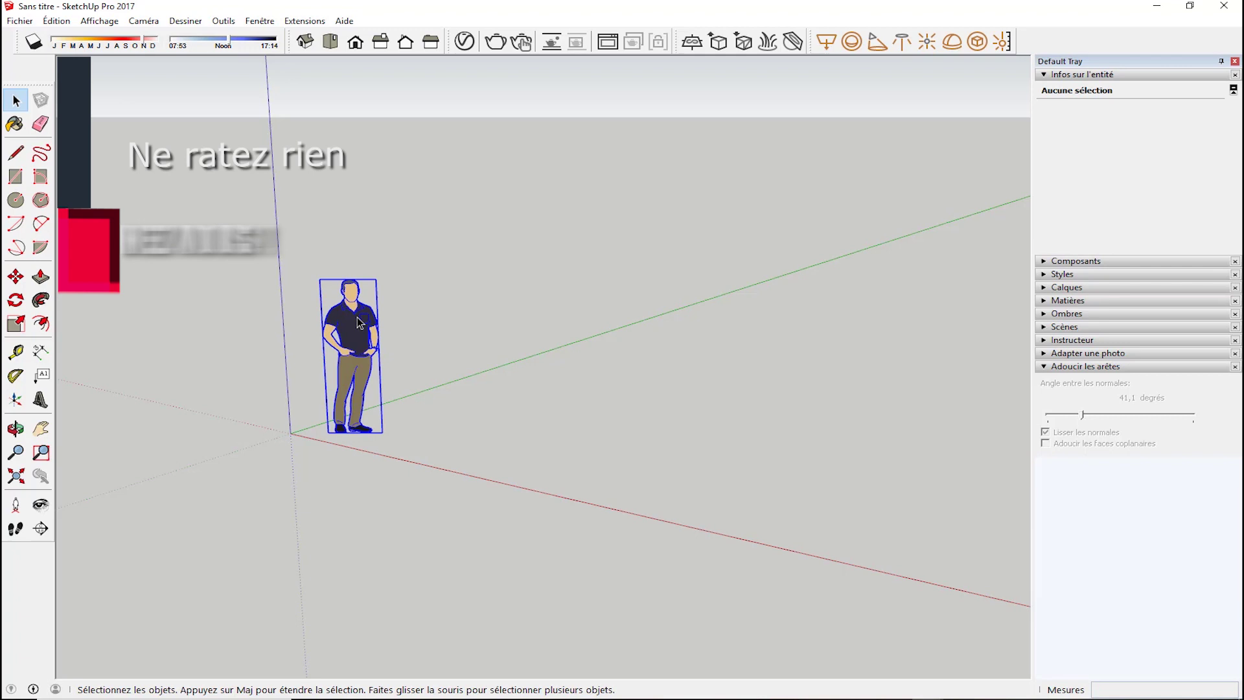
key("Delete")
Draw an upright rectangle from the origin along the red and blue axes, about 199.5 by 334.1 cm.
left_click(16, 176)
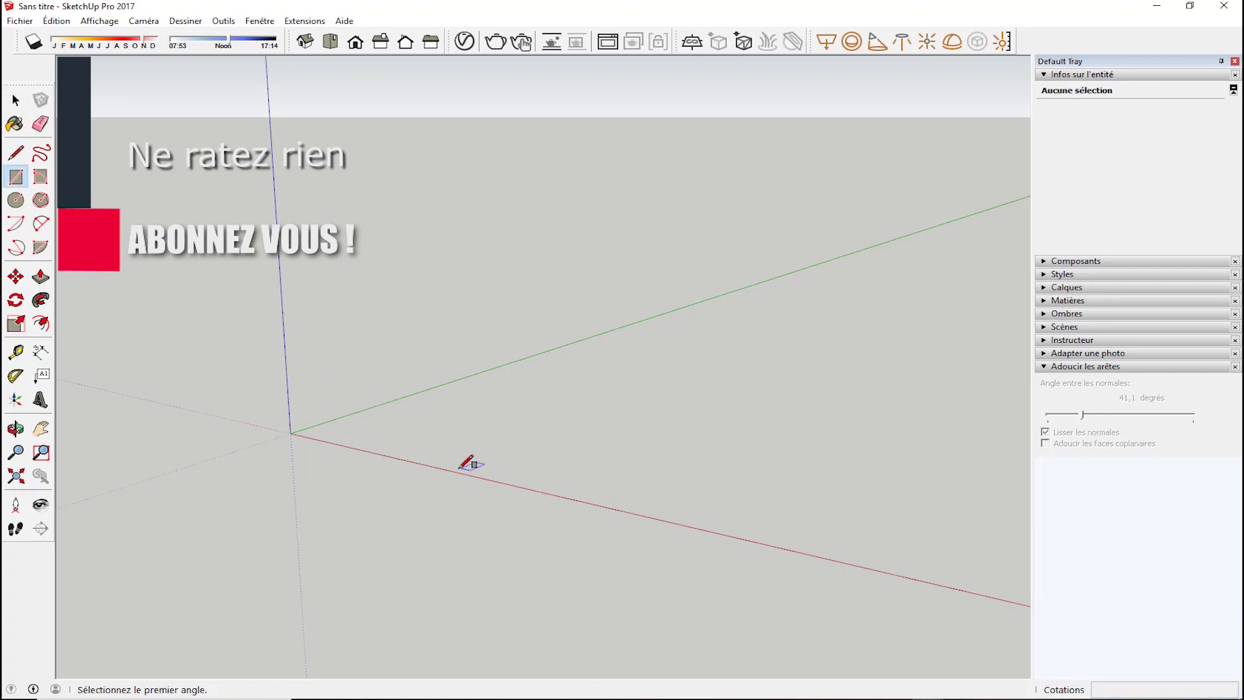
left_click(296, 431)
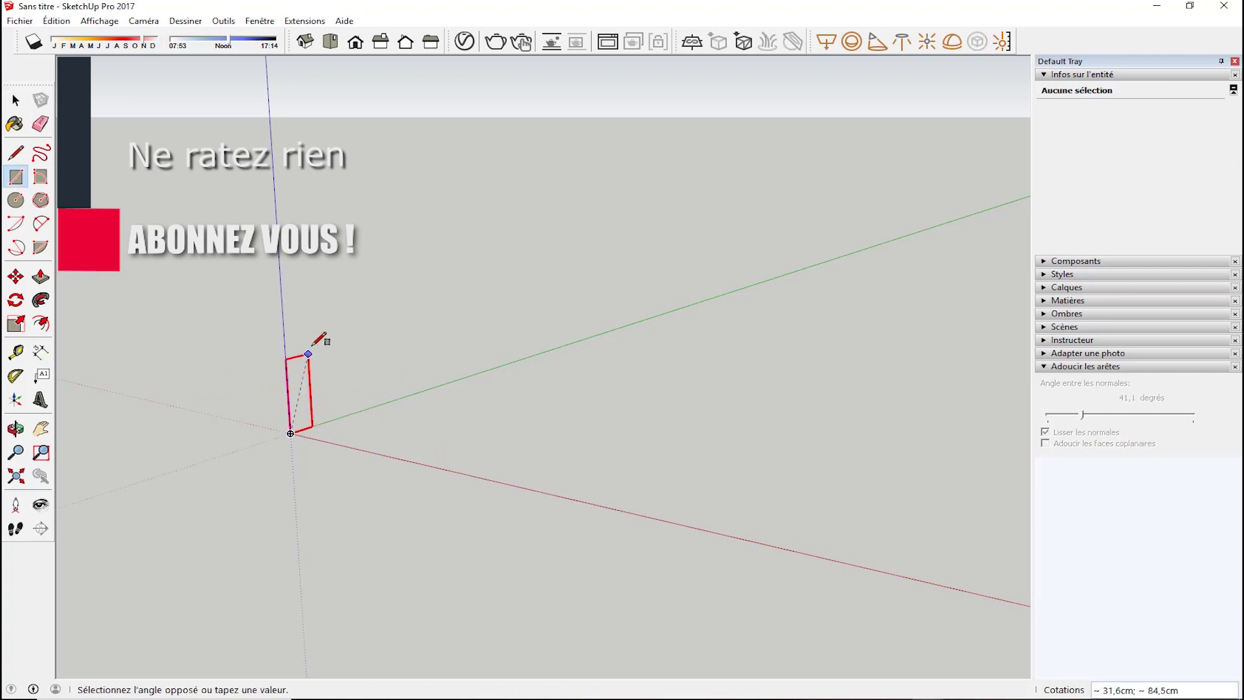
left_click(426, 133)
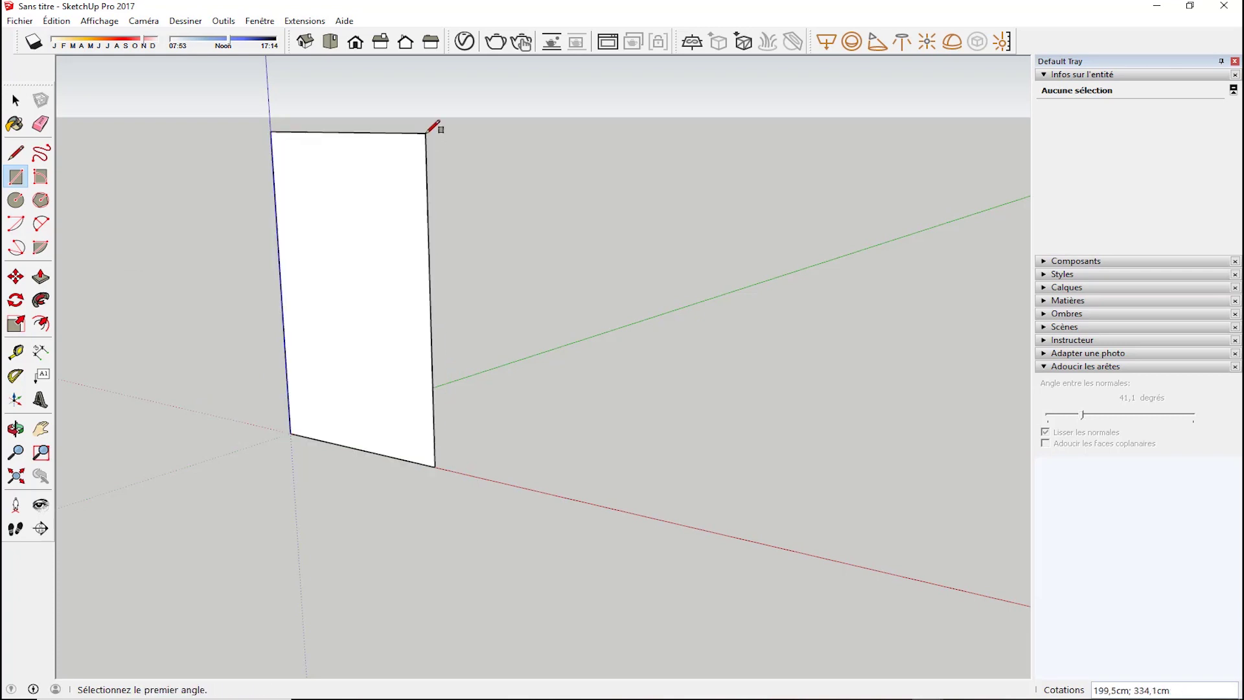
left_click(16, 100)
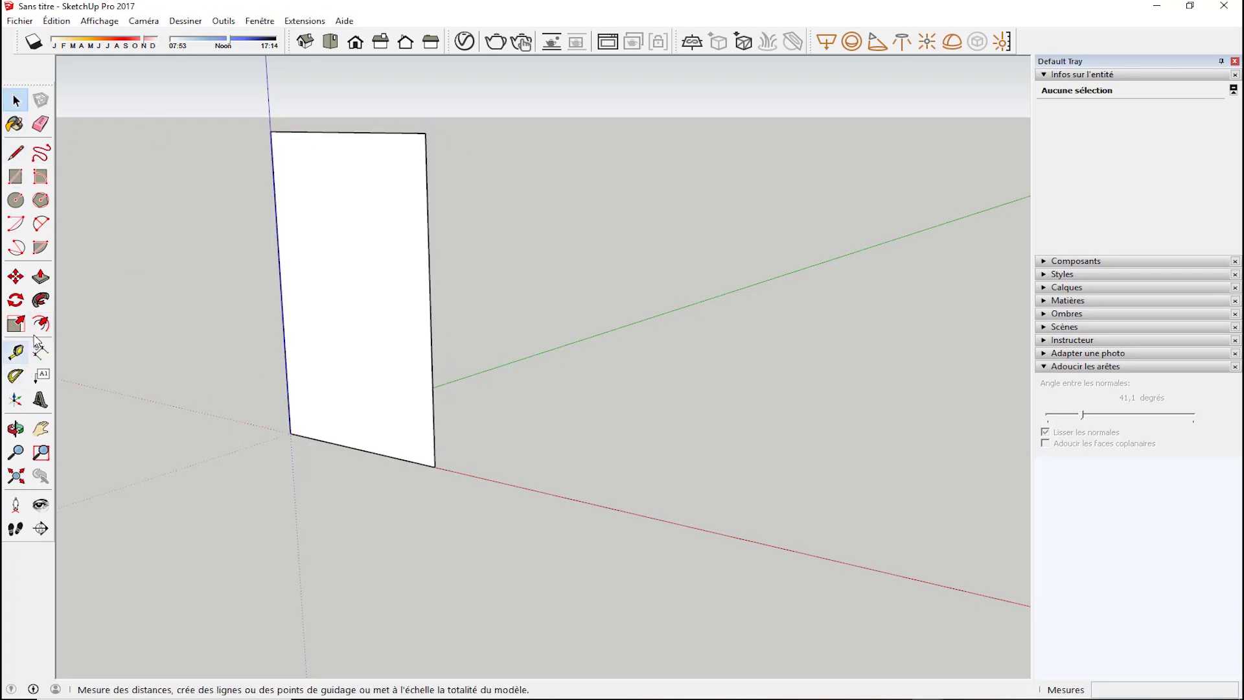
Draw a small arc with a bulge of about 2.5 cm rising from the rectangle's base edge as the foot's rounded rim.
left_click(40, 224)
scroll(389, 463, "up", 5)
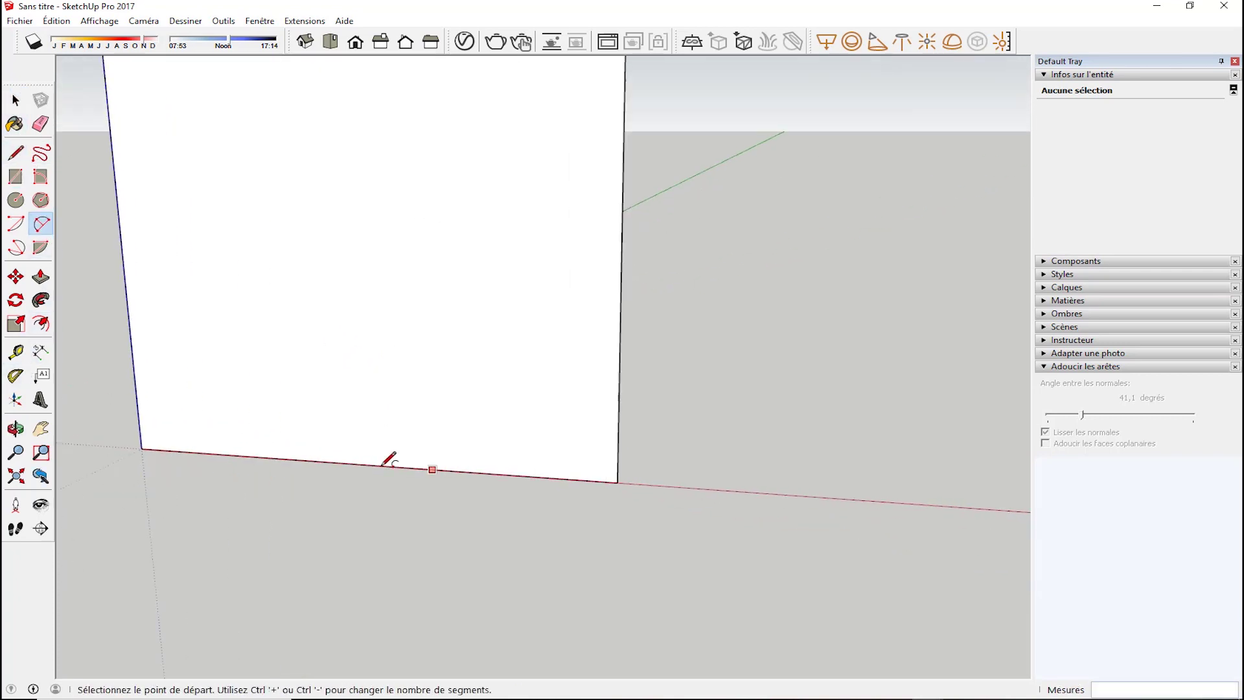
left_click(316, 458)
left_click(314, 445)
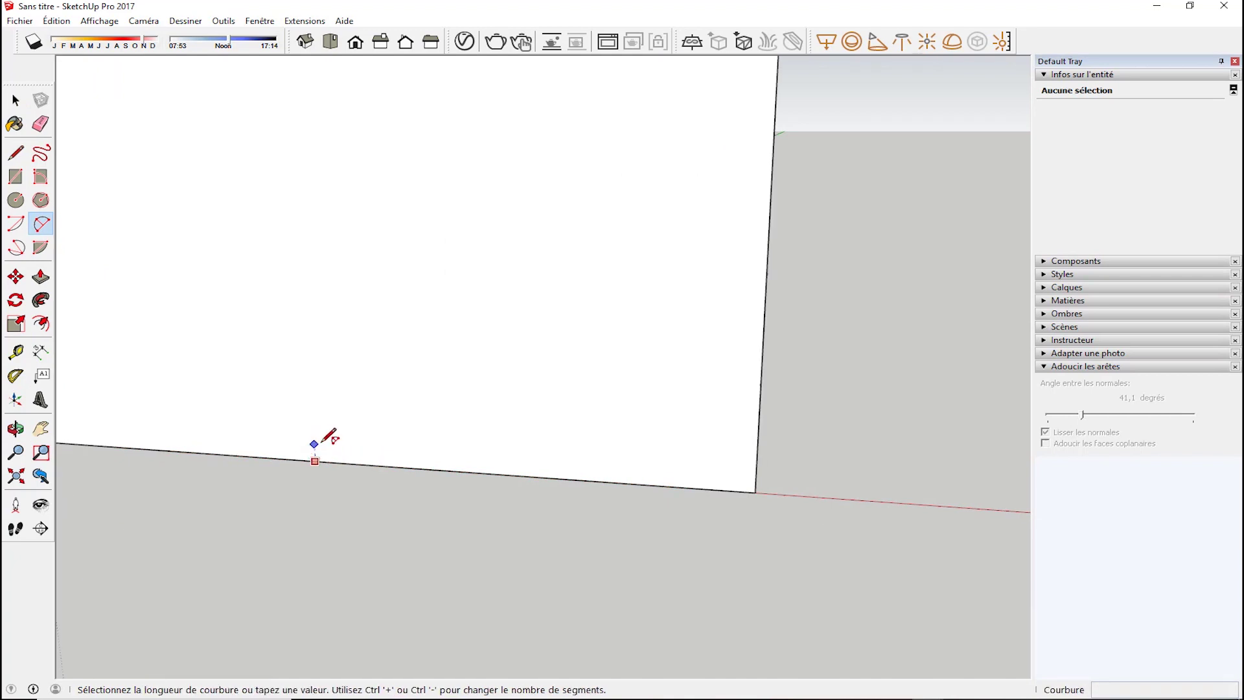
left_click(328, 439)
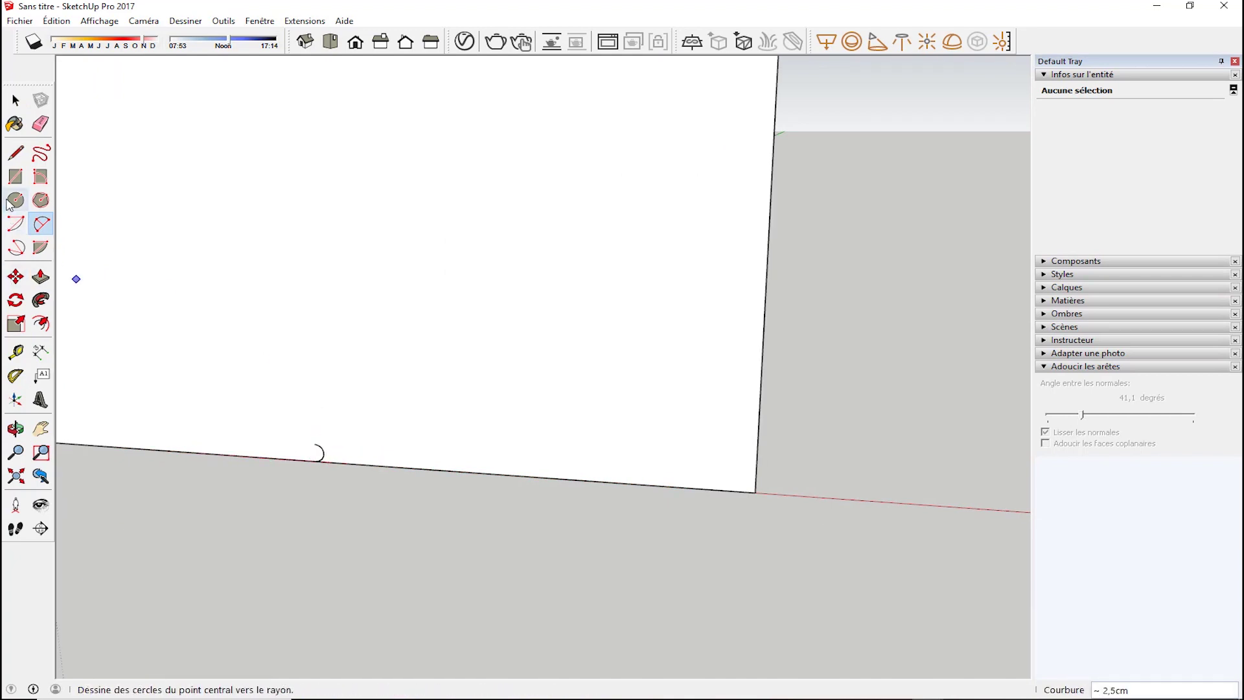
Draw a sloping line from the small arc's upper end up toward the blue axis for the top of the foot.
left_click(16, 152)
left_click(317, 448)
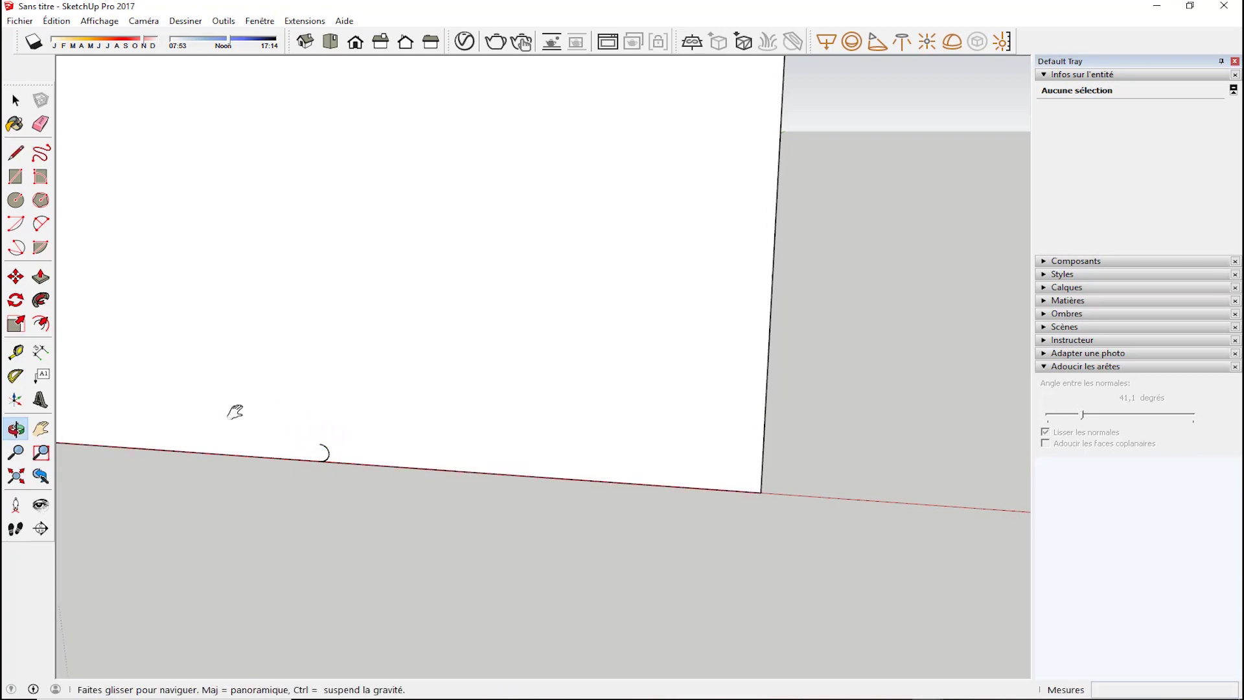
middle_click_drag(233, 406, 561, 439, "shift")
left_click(558, 444)
left_click(41, 224)
left_click(558, 444)
left_click(455, 387)
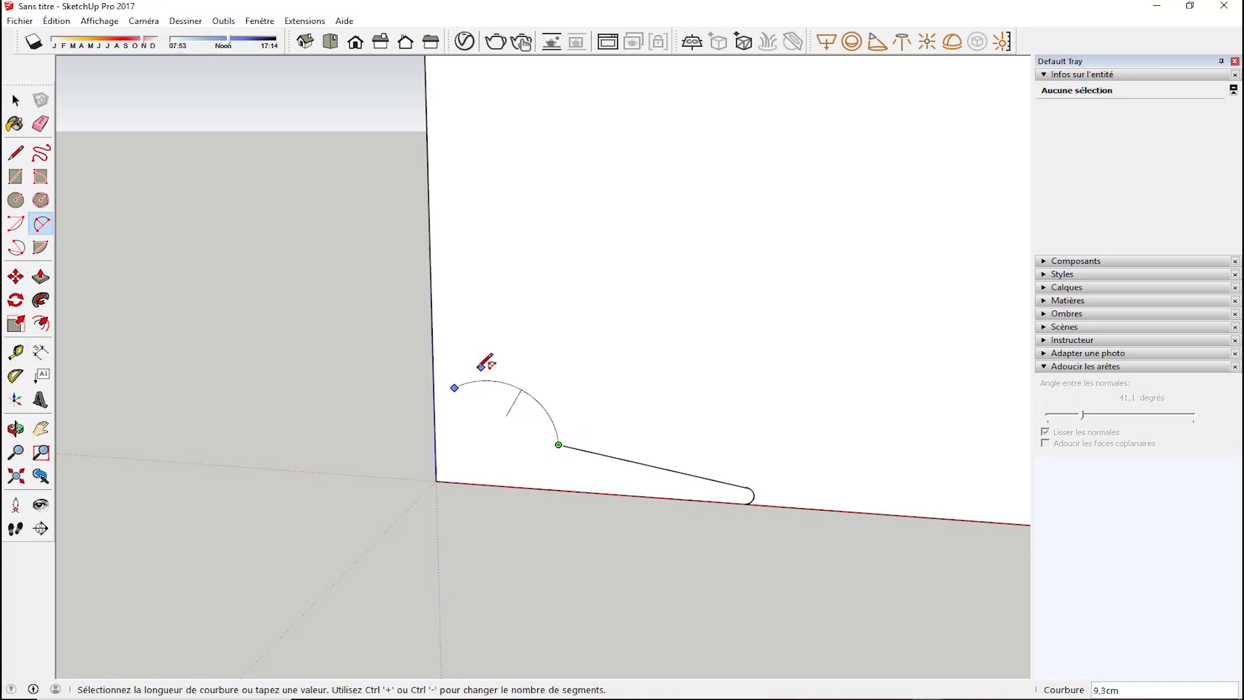
key("Escape")
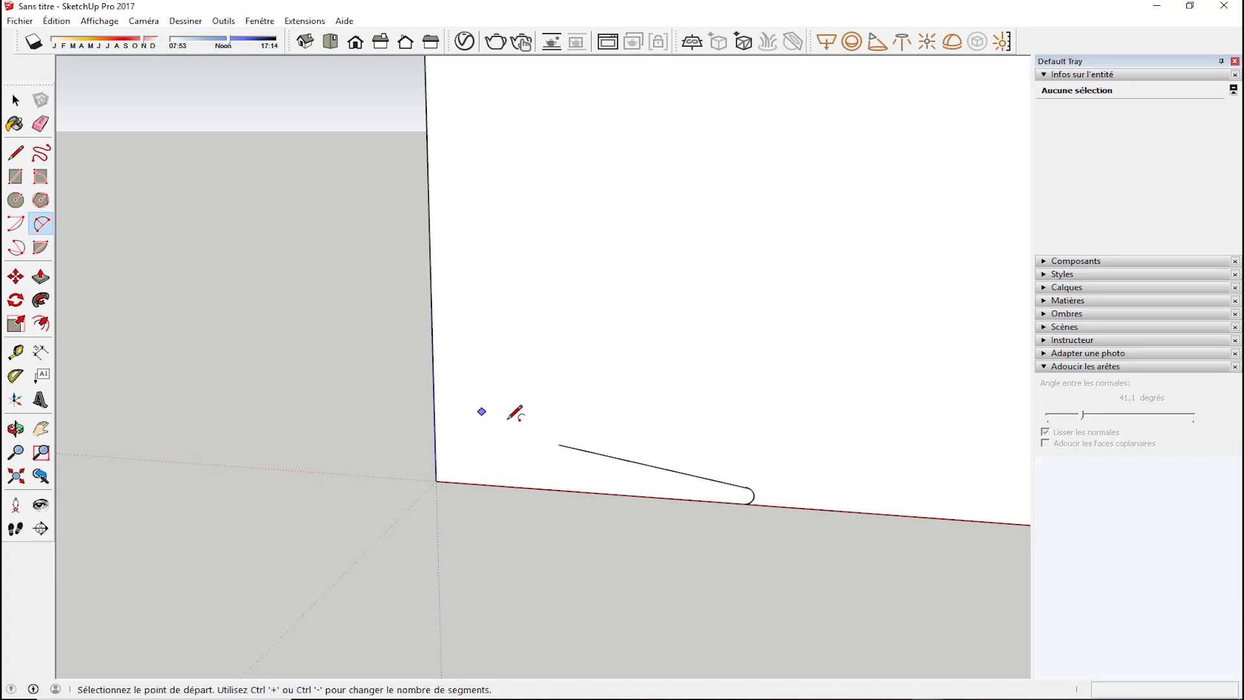
Draw a concave arc with a chord of about 32.7 cm from the sloping line's upper end toward the stem.
left_click(558, 444)
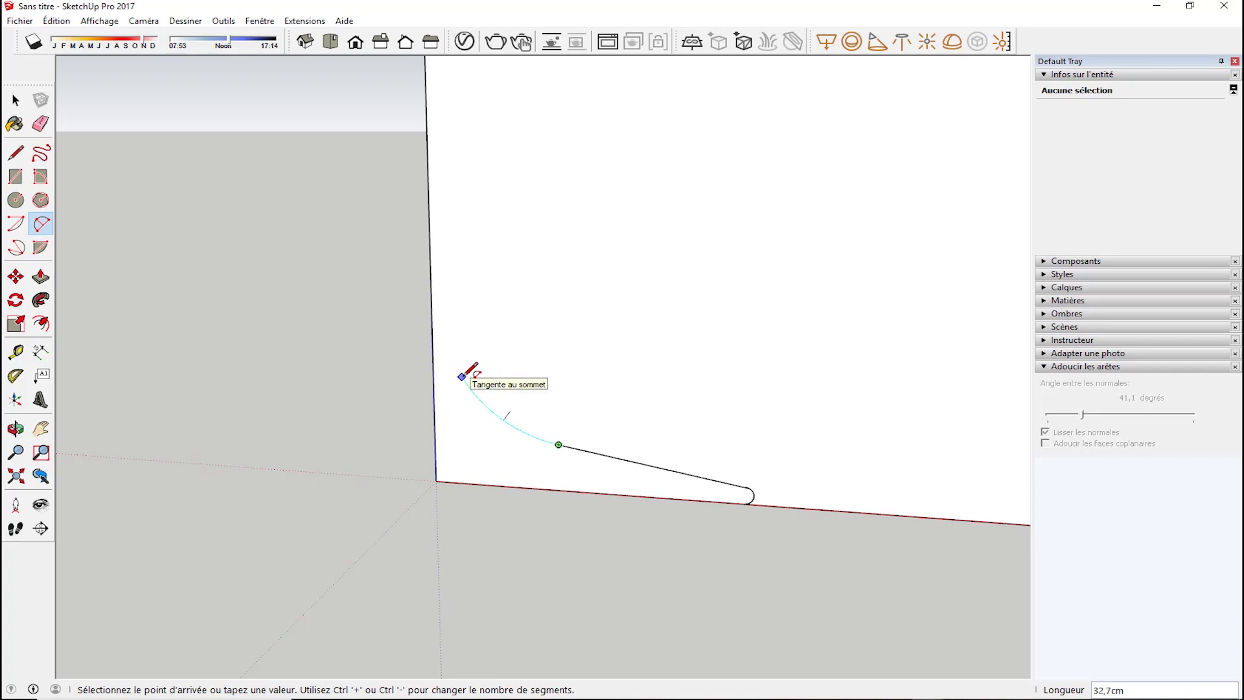
left_click(461, 376)
left_click(464, 381)
Draw the stem's straight side upward from the foot arc's end, close to the blue axis, to just above the rectangle's mid-height.
left_click(16, 153)
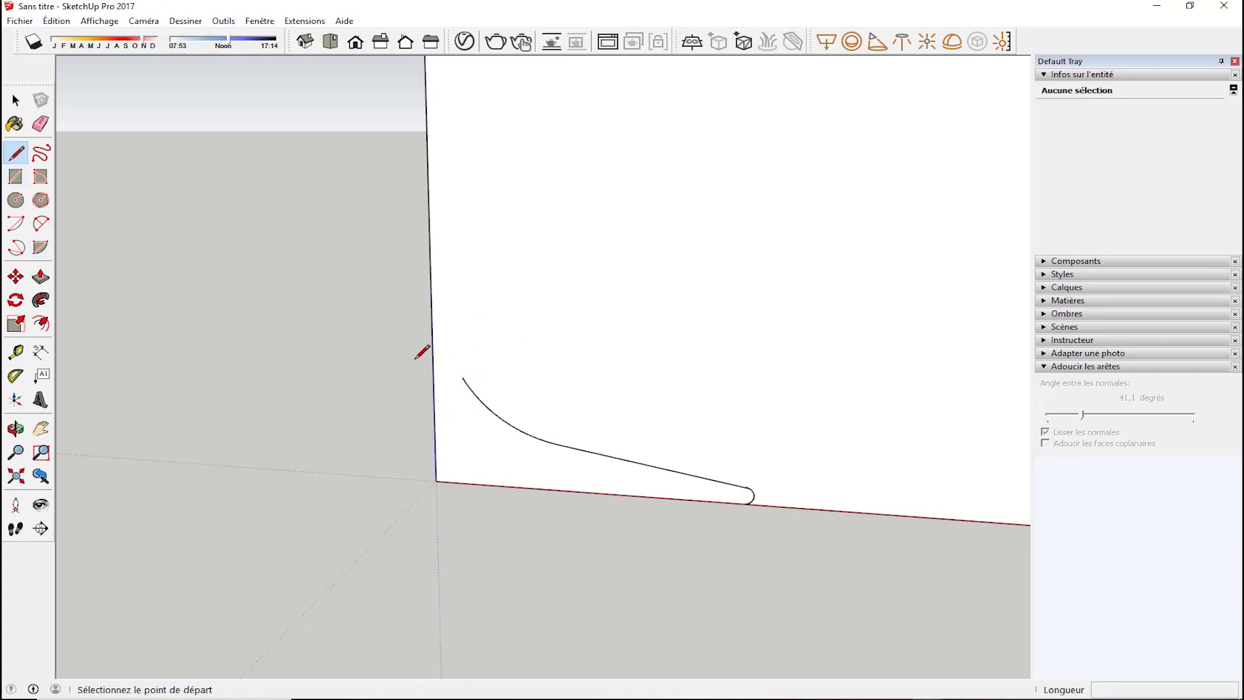
left_click(462, 378)
scroll(500, 310, "down", 3)
middle_click_drag(528, 278, 505, 457)
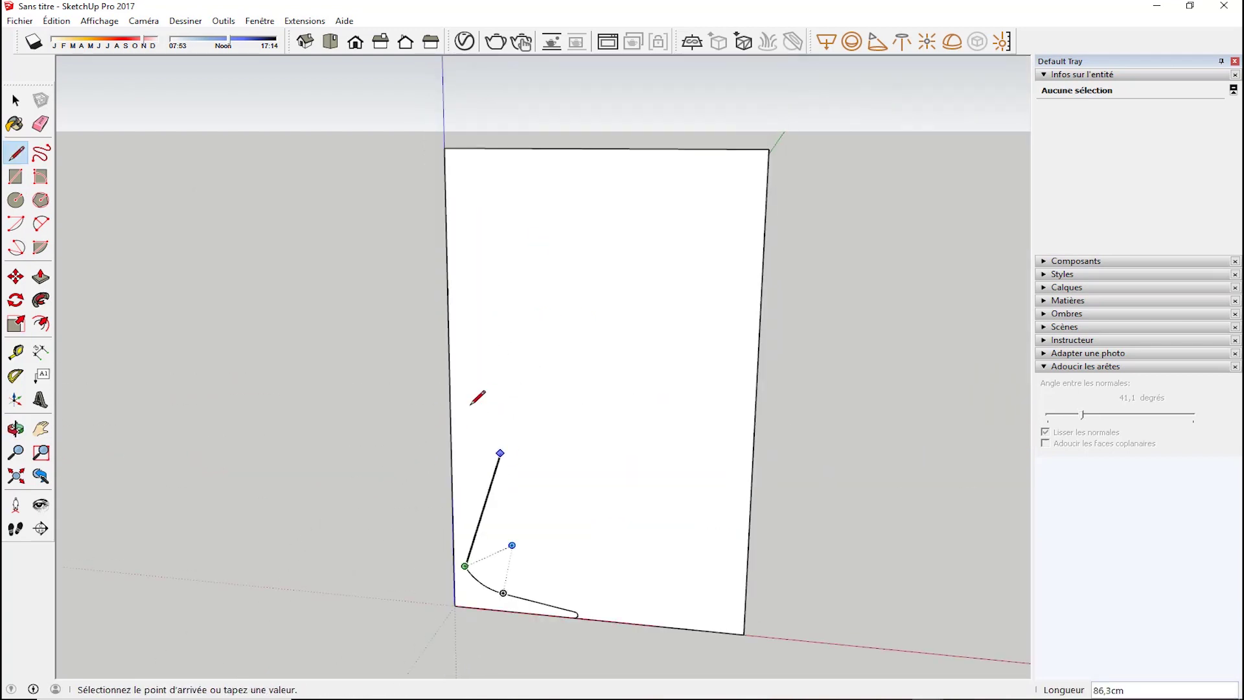
left_click(461, 362)
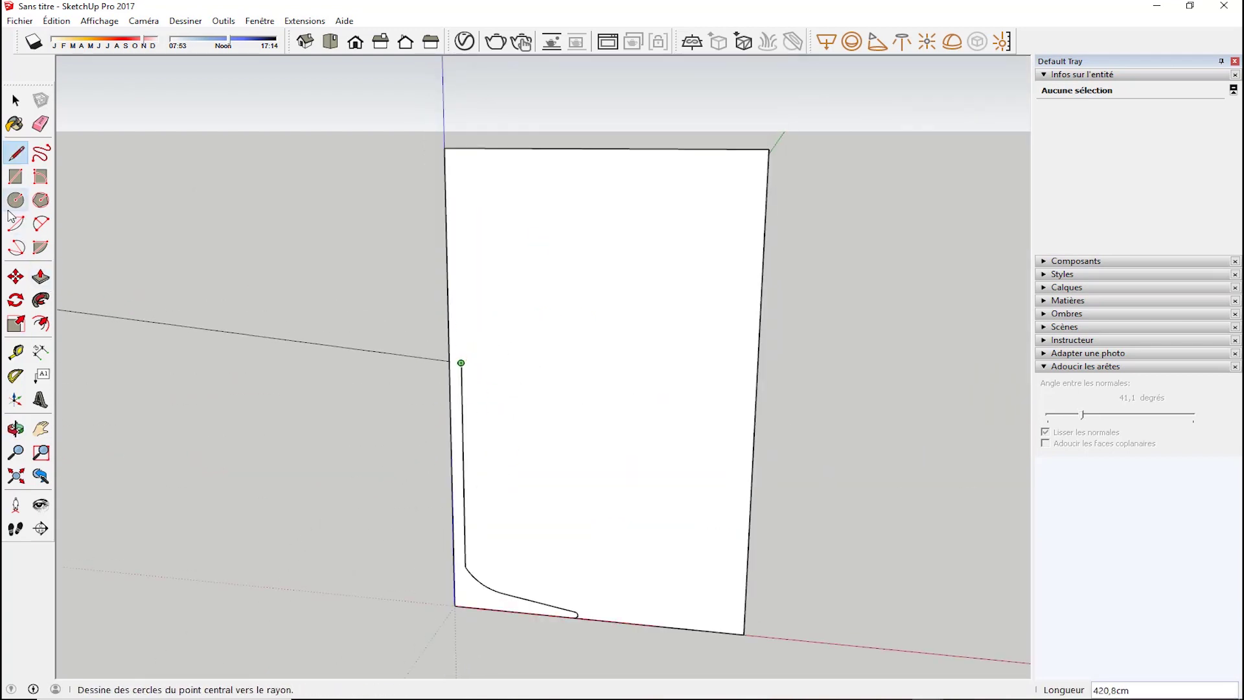
Draw a small arc from the stem line's upper end, curving outward to the base of the bowl.
left_click(40, 223)
left_click(460, 363)
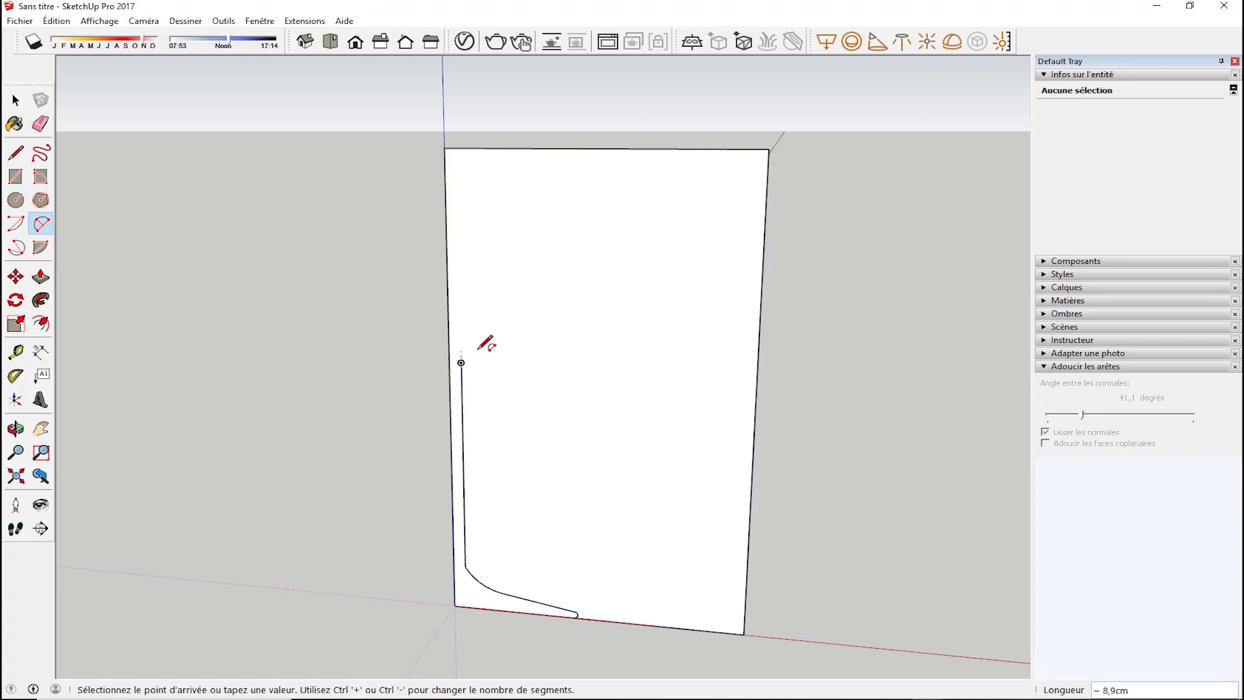
left_click(482, 340)
left_click(480, 335)
Draw the bowl's large tangent arc, about 84 cm in radius, from the small arc's end to the rectangle's top edge.
left_click(482, 339)
left_click(580, 149)
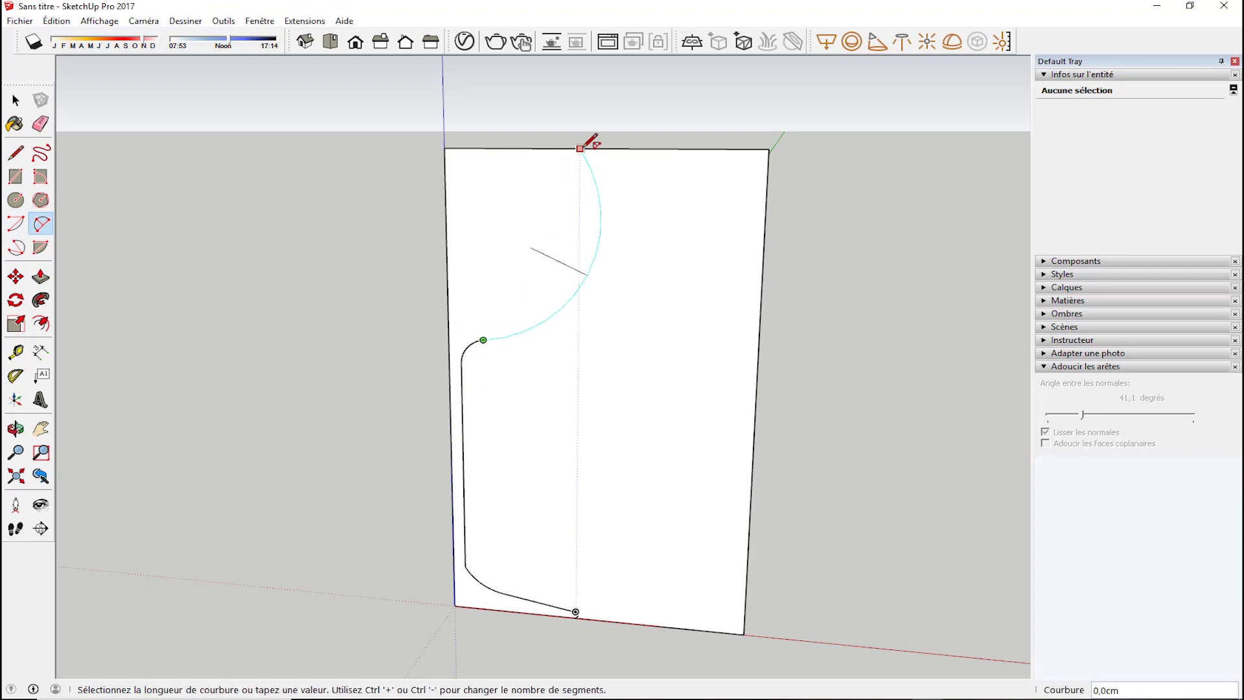
left_click(633, 201)
Set the bowl arc's segment count to 48.
left_click(17, 102)
left_click(582, 289)
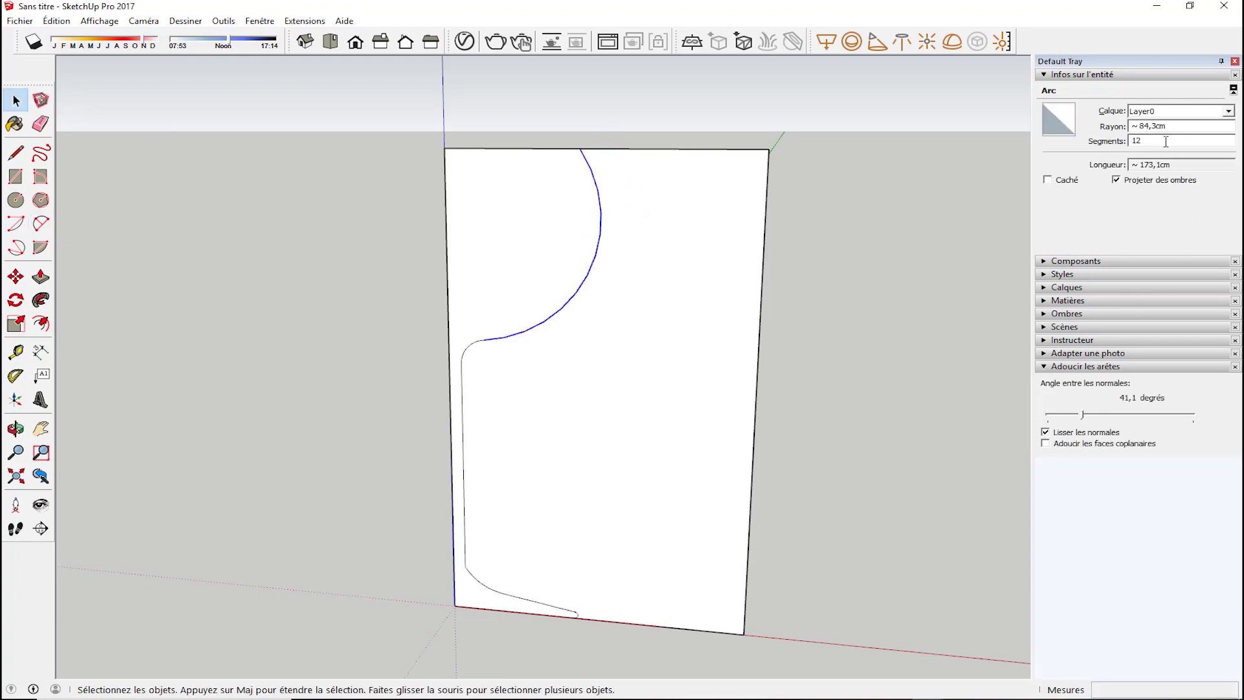
left_click(1165, 141)
type("48")
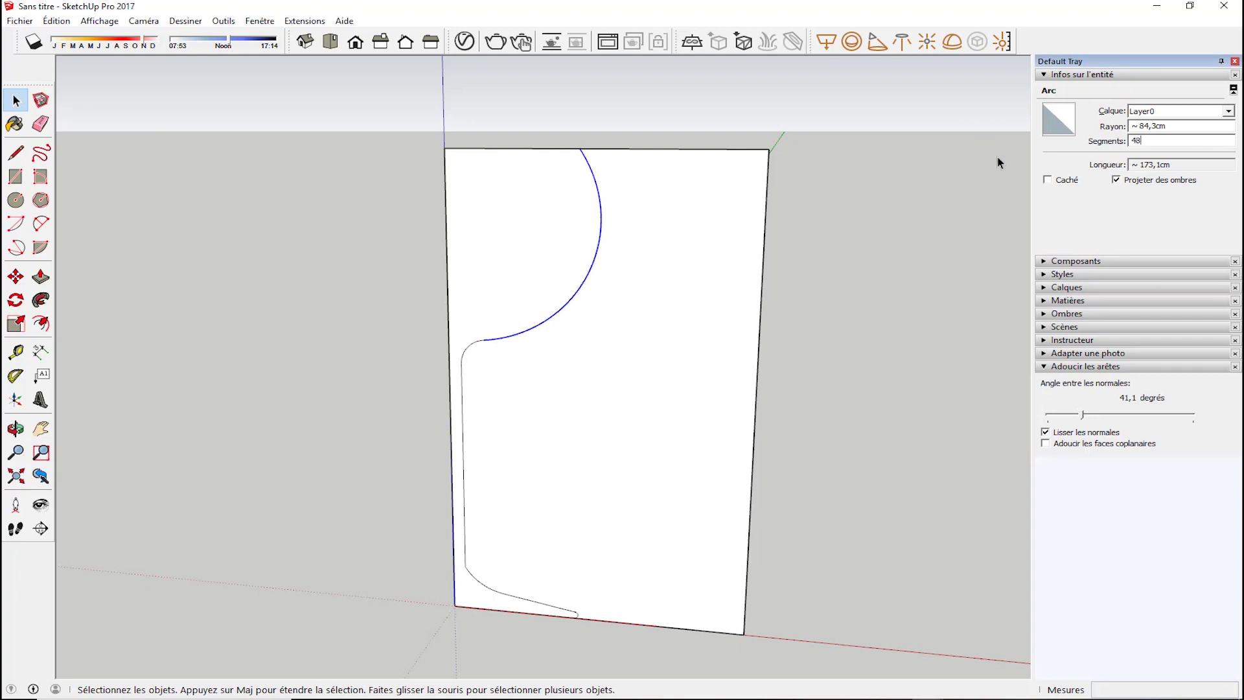
Delete the rectangle's surplus face and edges outside the glass profile.
middle_click_drag(415, 388, 600, 305)
left_click(780, 176)
left_click_drag(784, 138, 732, 188)
key("Delete")
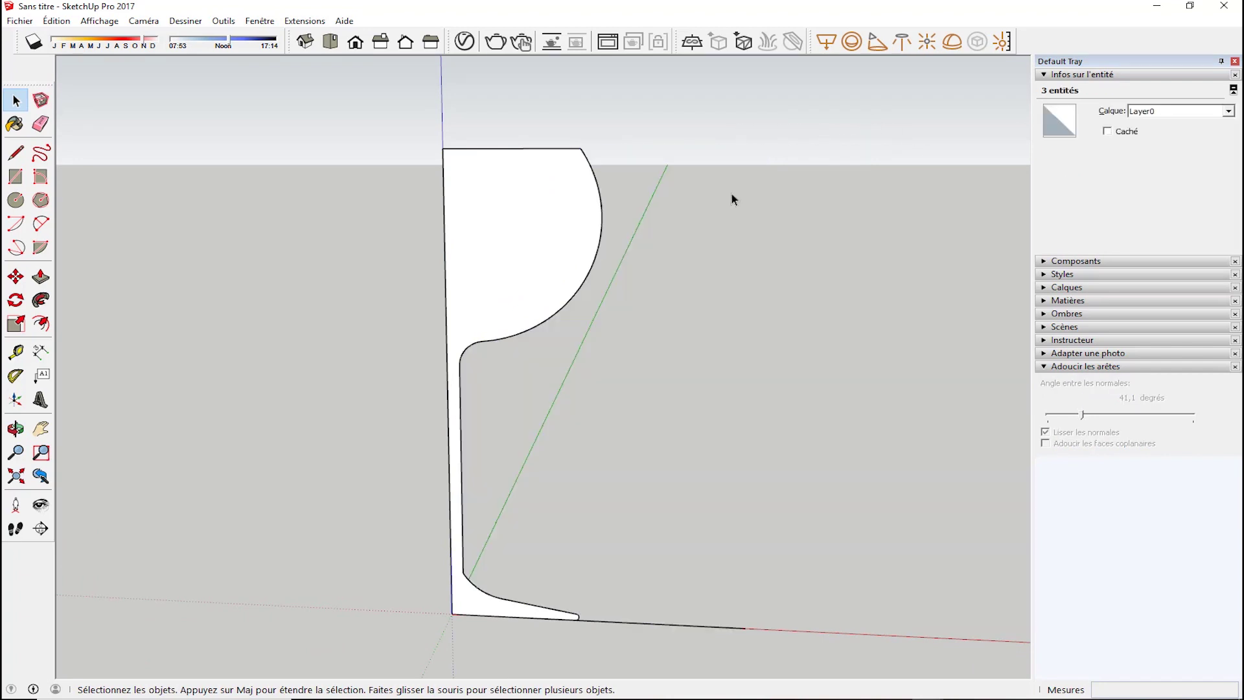
Offset the outline of the glass profile face inward by about 1.6 cm.
left_click(503, 189)
left_click(40, 322)
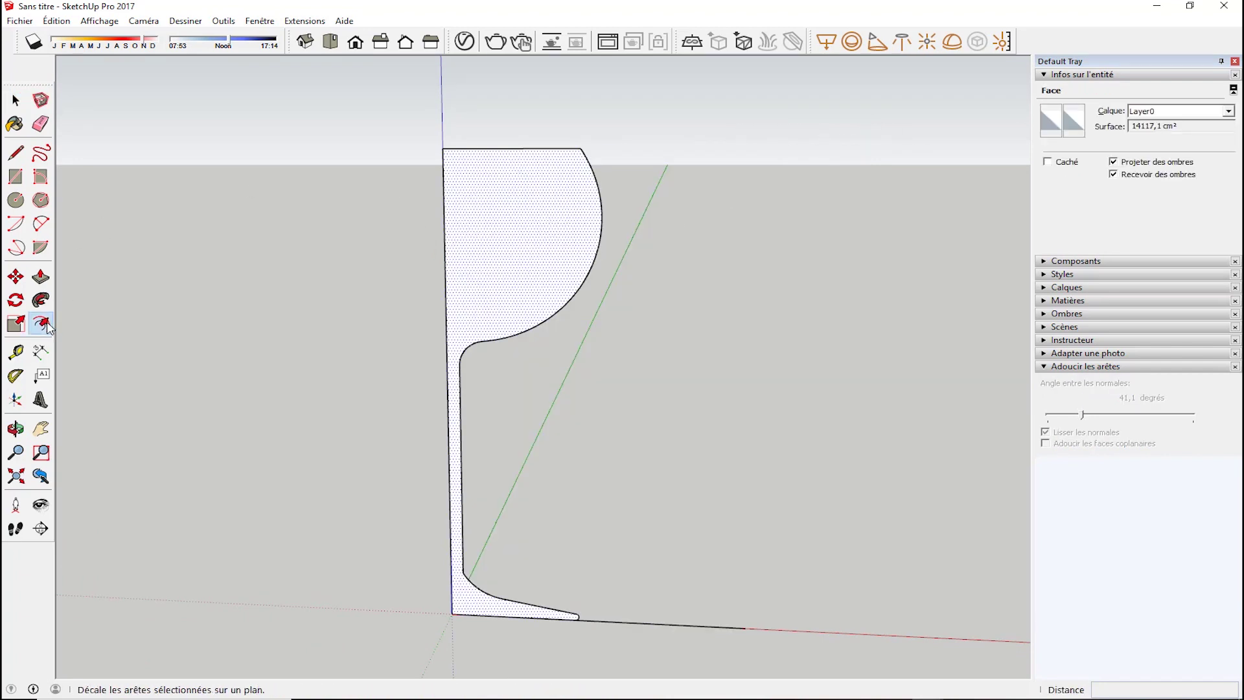
left_click(508, 261)
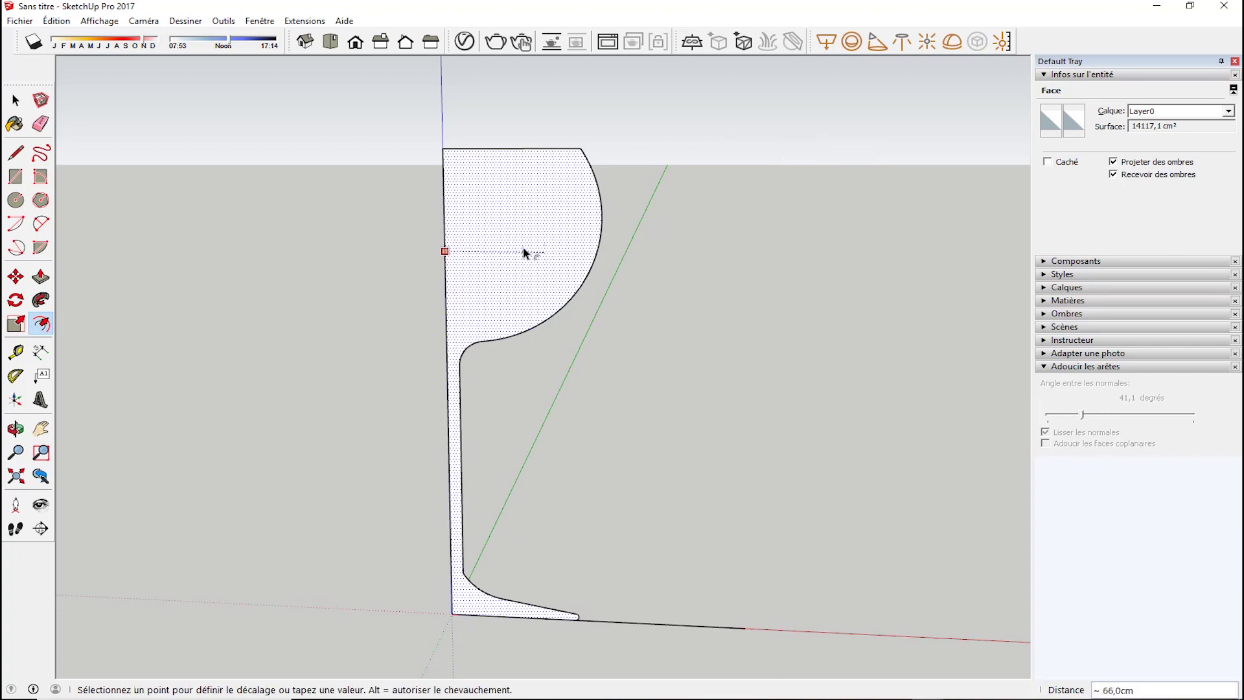
left_click(448, 274)
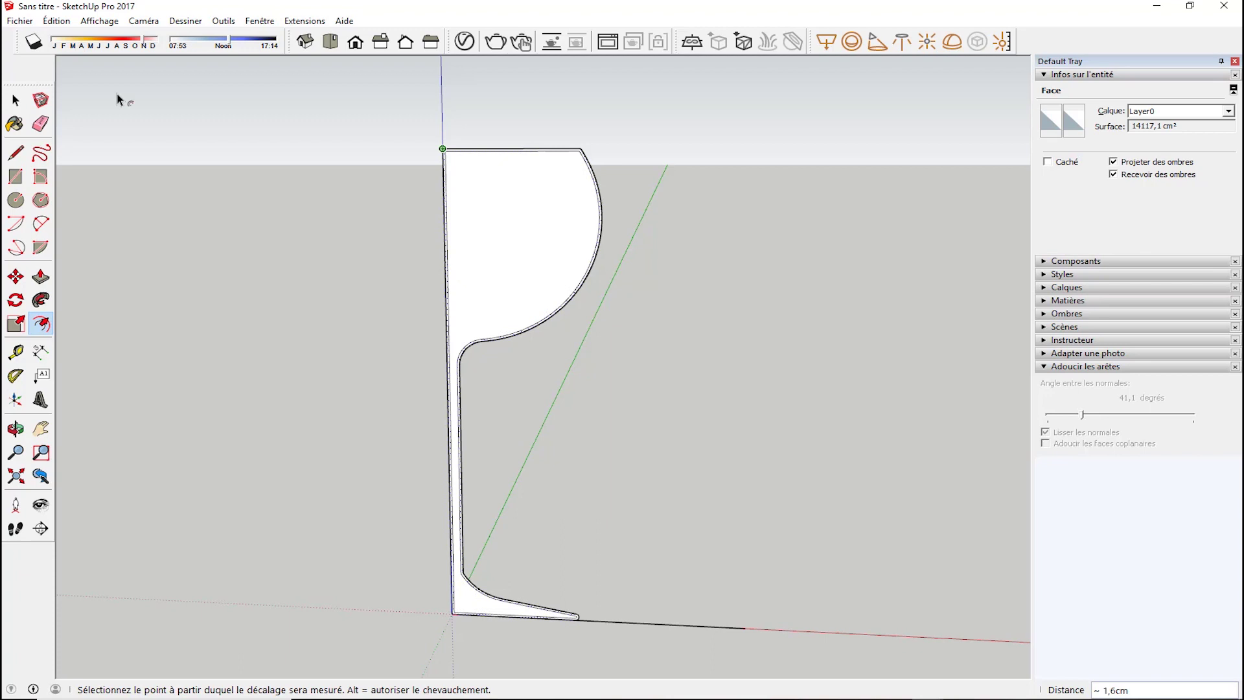
Draw a short line from the offset outline's outer rim corner to the top edge to close the bowl wall.
left_click(16, 101)
left_click(17, 153)
scroll(495, 144, "up", 3)
scroll(645, 167, "up", 3)
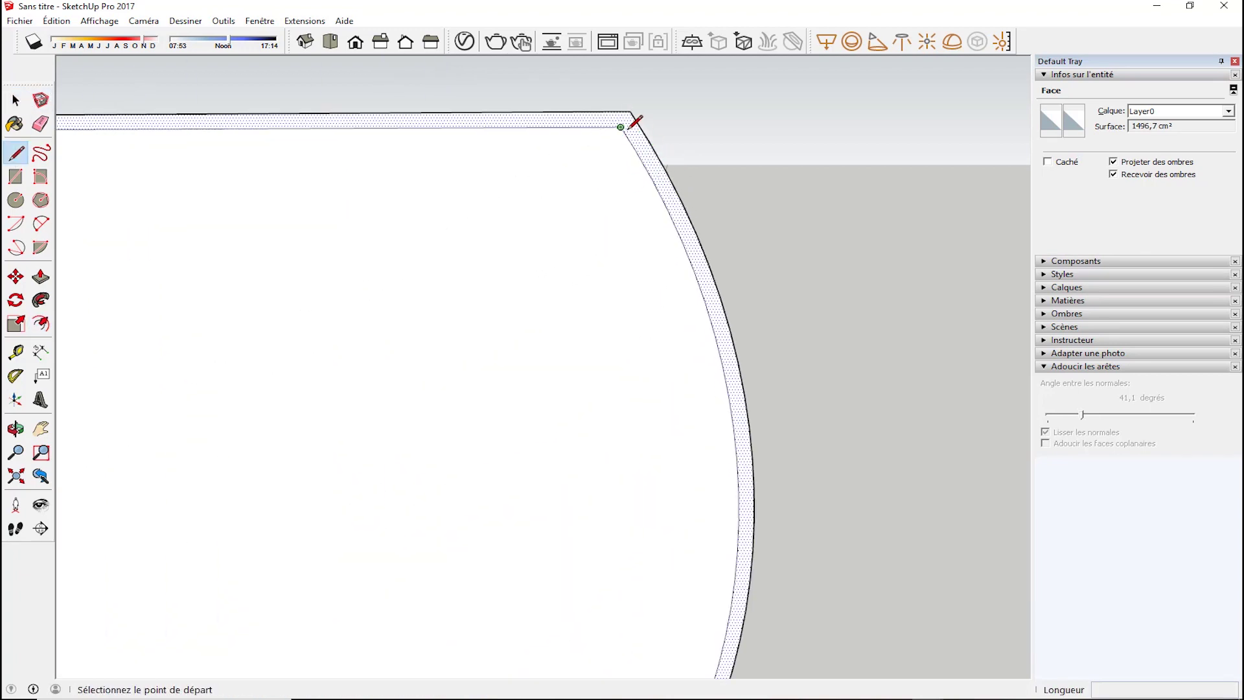
left_click(621, 127)
left_click(610, 111)
Delete the offset's inner vertical edge running beside the blue axis.
scroll(619, 233, "down", 3)
middle_click_drag(496, 394, 676, 62, "shift")
left_click(15, 100)
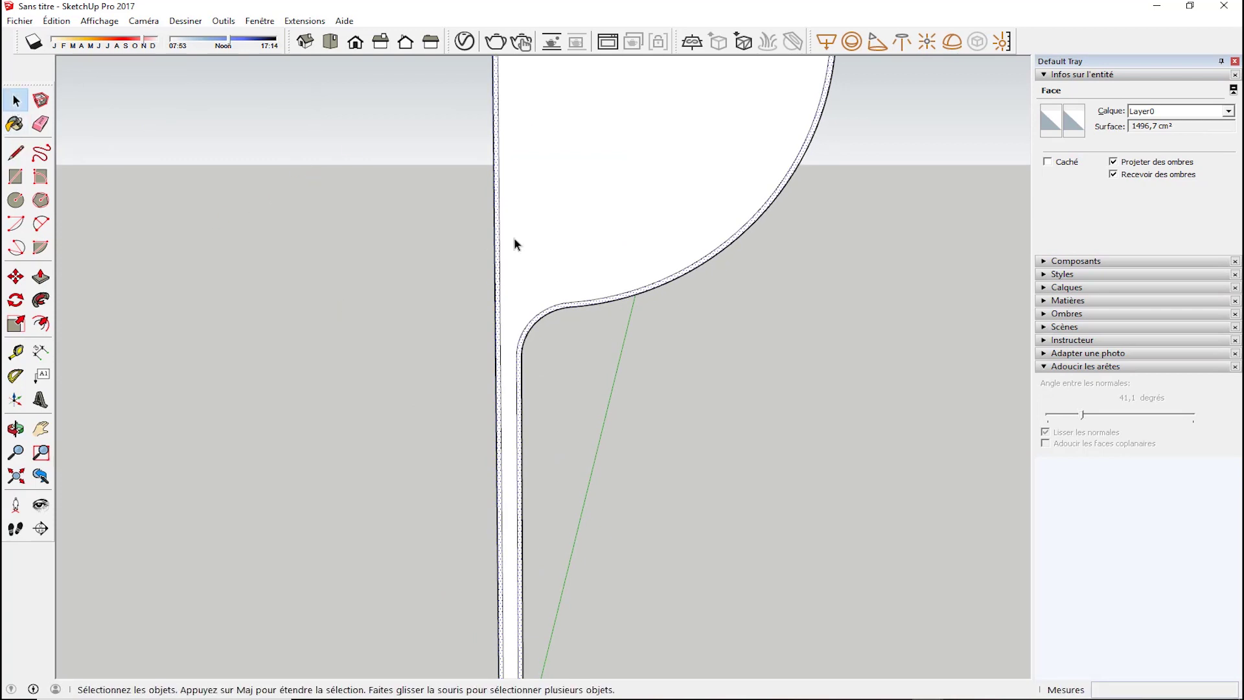
left_click(500, 239)
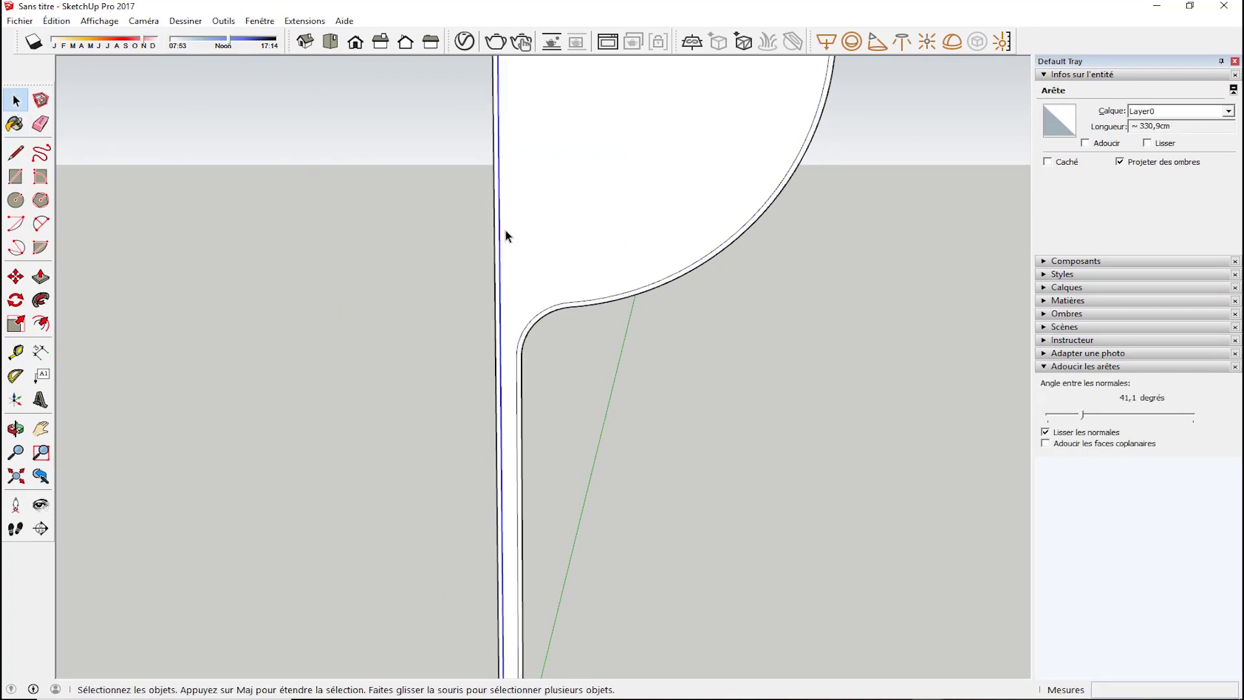
Draw a downward-bulging arc from the inner offset curve to the axis edge to form the inside bottom of the bowl.
scroll(502, 272, "up", 3)
left_click(40, 224)
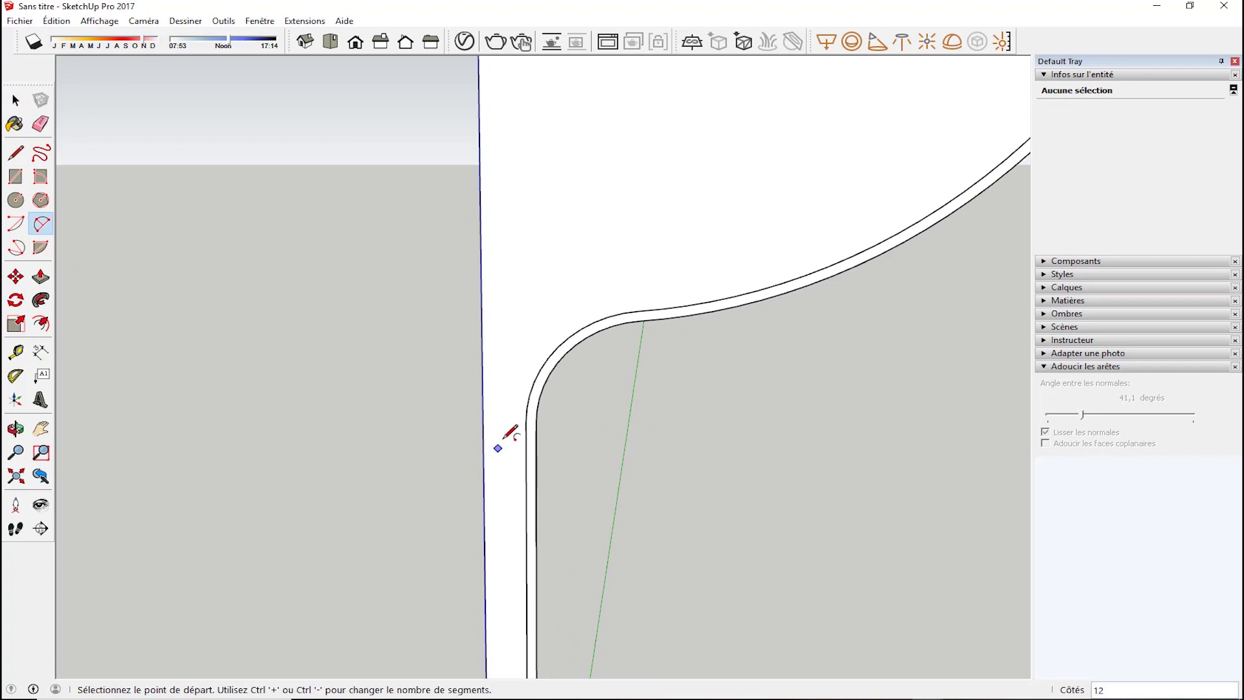
left_click(548, 357)
left_click(481, 357)
left_click(521, 373)
key("space")
Delete the leftover inner offset lines in the stem and foot so both are solid.
scroll(406, 334, "down", 3)
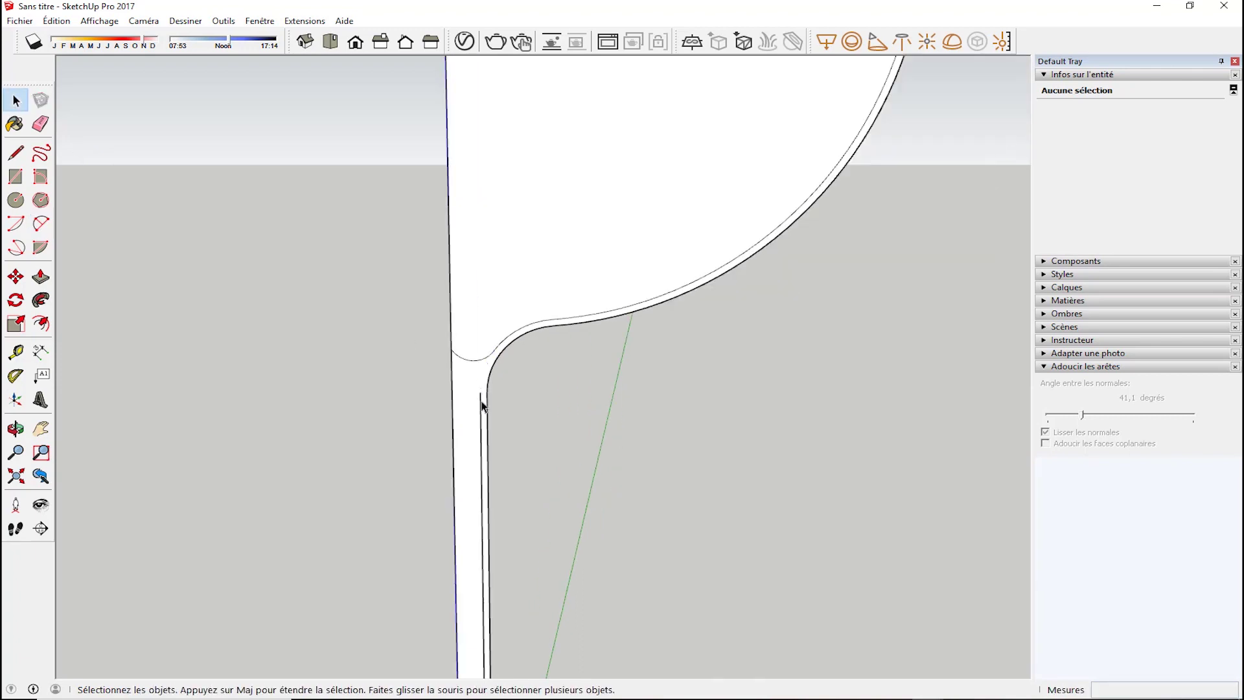
scroll(484, 408, "down", 3)
middle_click_drag(514, 472, 522, 374)
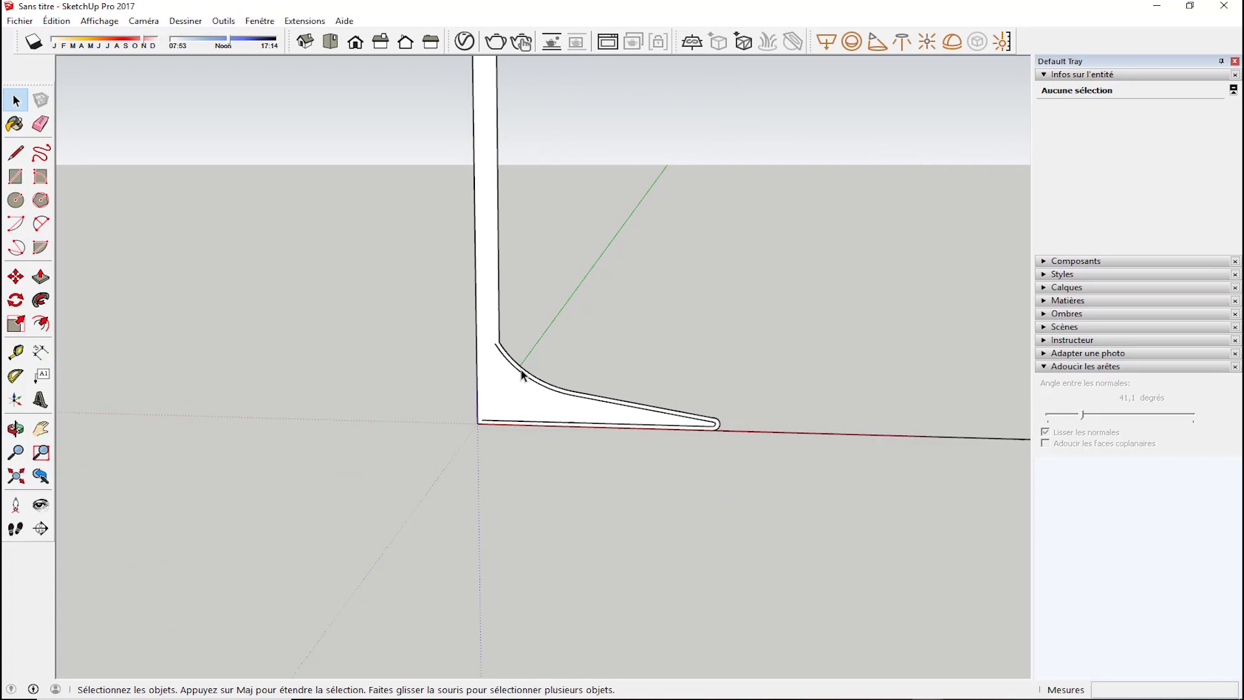
scroll(522, 374, "up", 2)
key("Delete")
left_click(679, 421)
key("Delete")
left_click(833, 458)
key("Delete")
Move the foot's bottom corner at the origin up along the blue axis to make the underside slope.
left_click(15, 277)
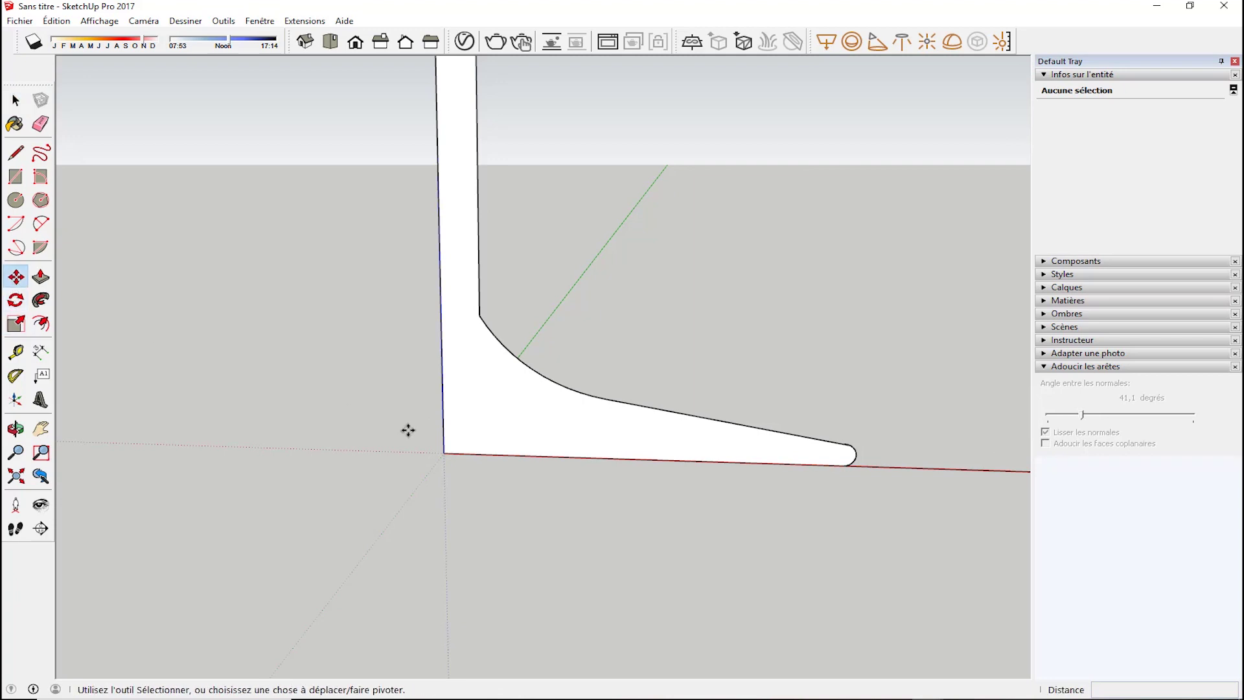
left_click_drag(445, 453, 445, 397)
scroll(444, 388, "down", 5)
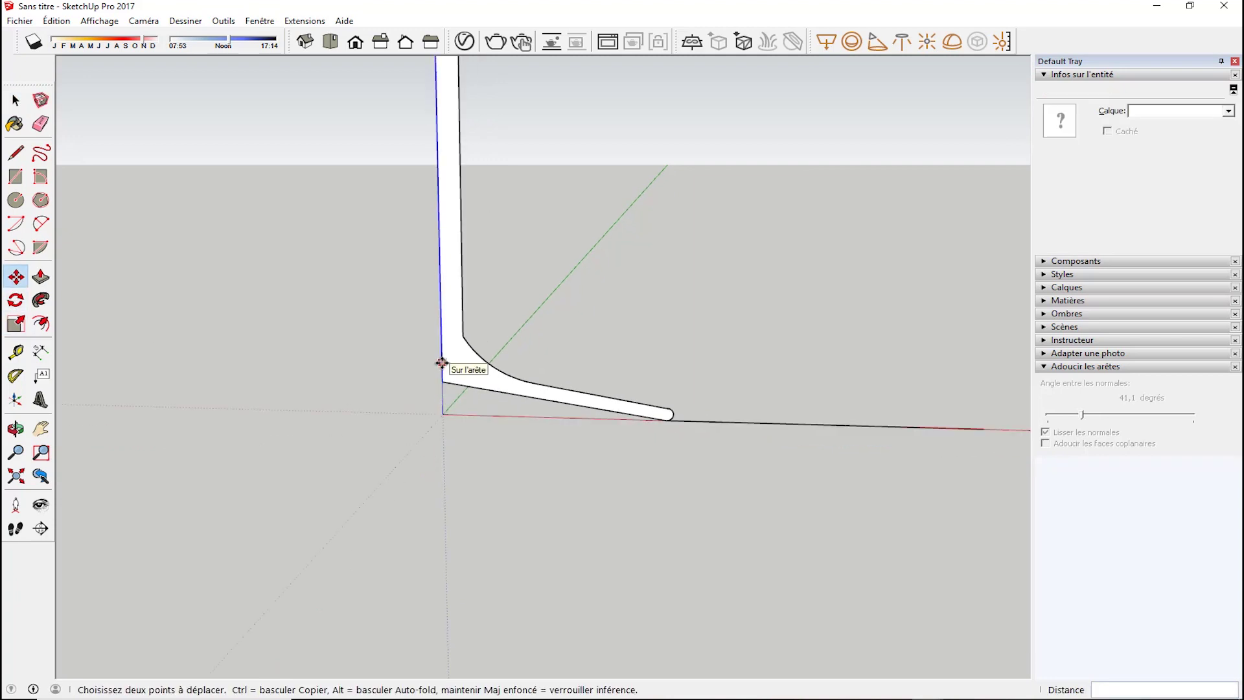
Delete the bowl's interior face with its top and axis edges, keeping only the thin wall profile.
left_click(16, 100)
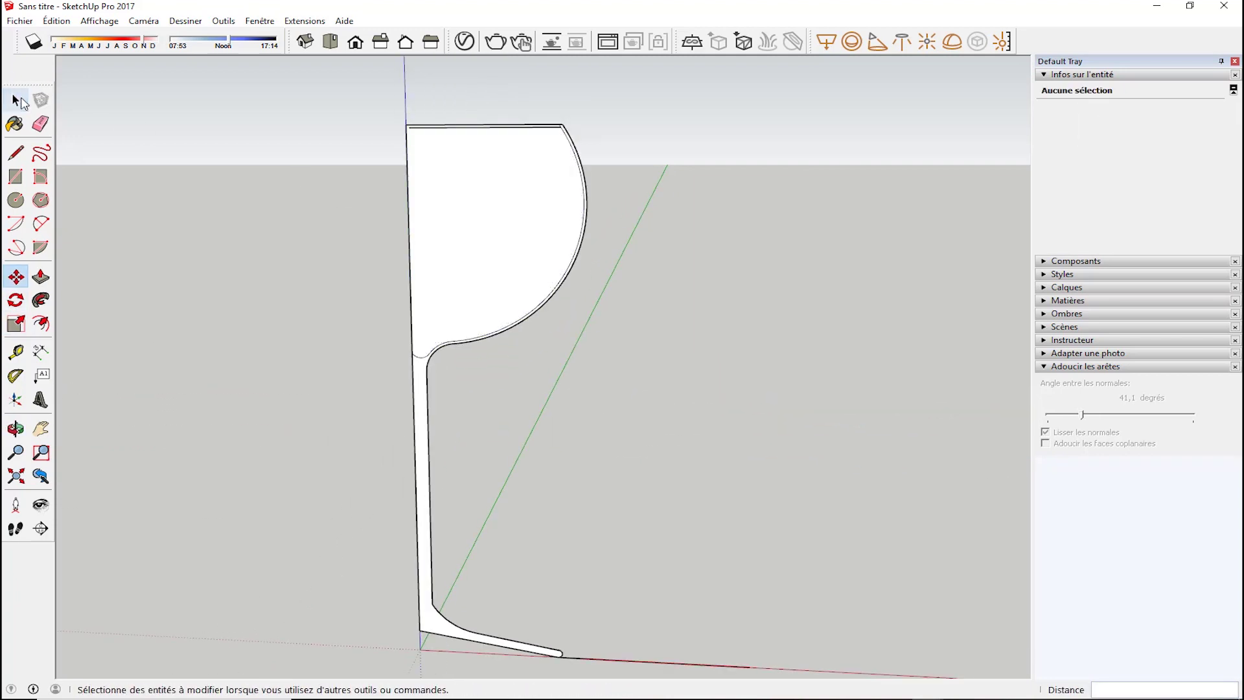
left_click_drag(329, 171, 313, 169)
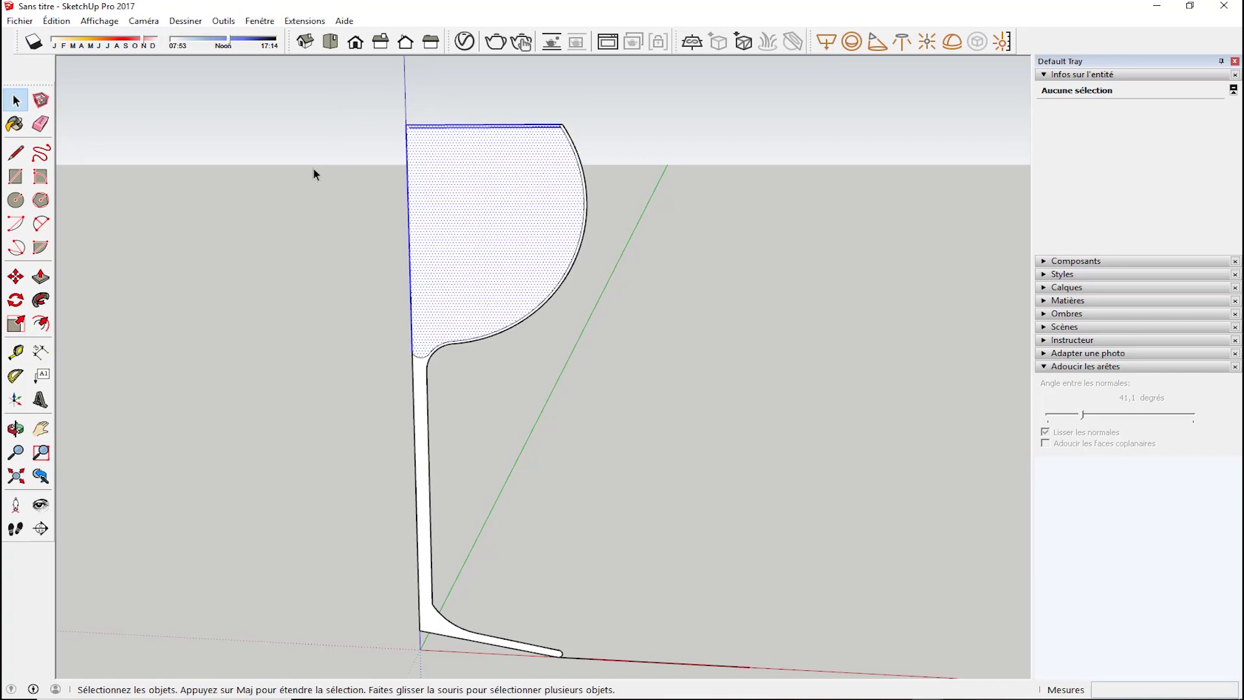
key("Delete")
scroll(479, 500, "down", 2)
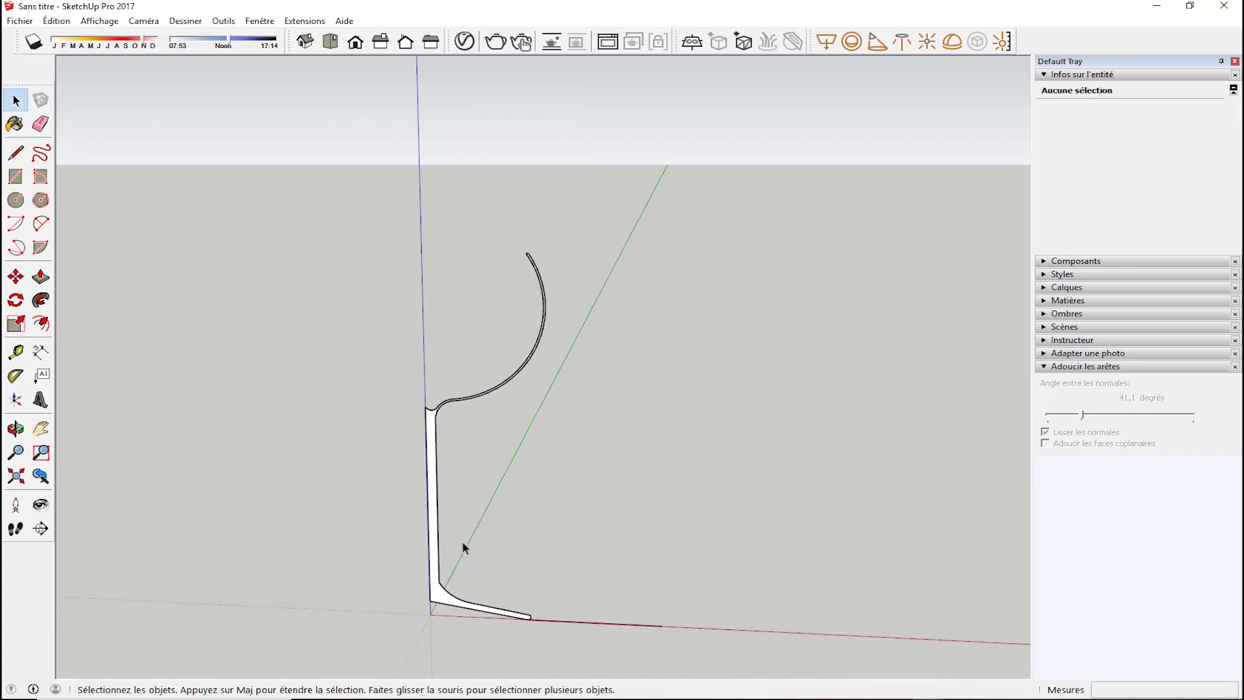
Undo the deletion of the bowl's interior face and draw a wine-level line across it from the inner wall to the axis edge.
key("ctrl+z")
scroll(428, 339, "up", 5)
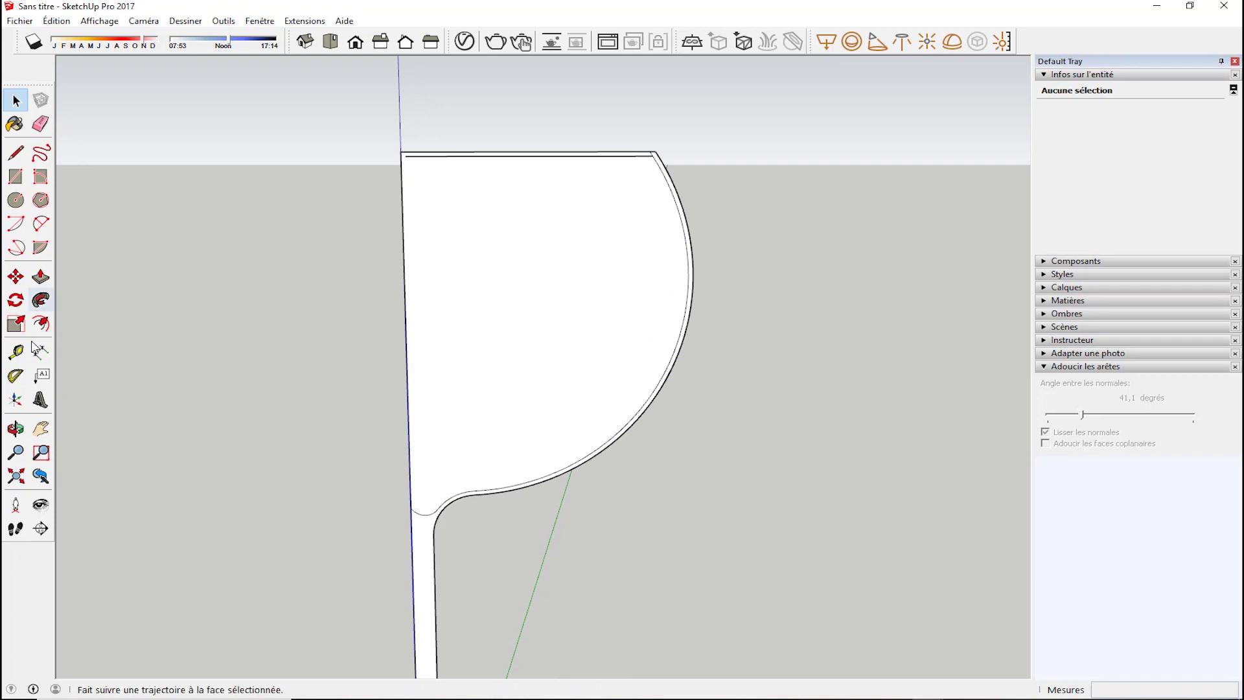
left_click(15, 152)
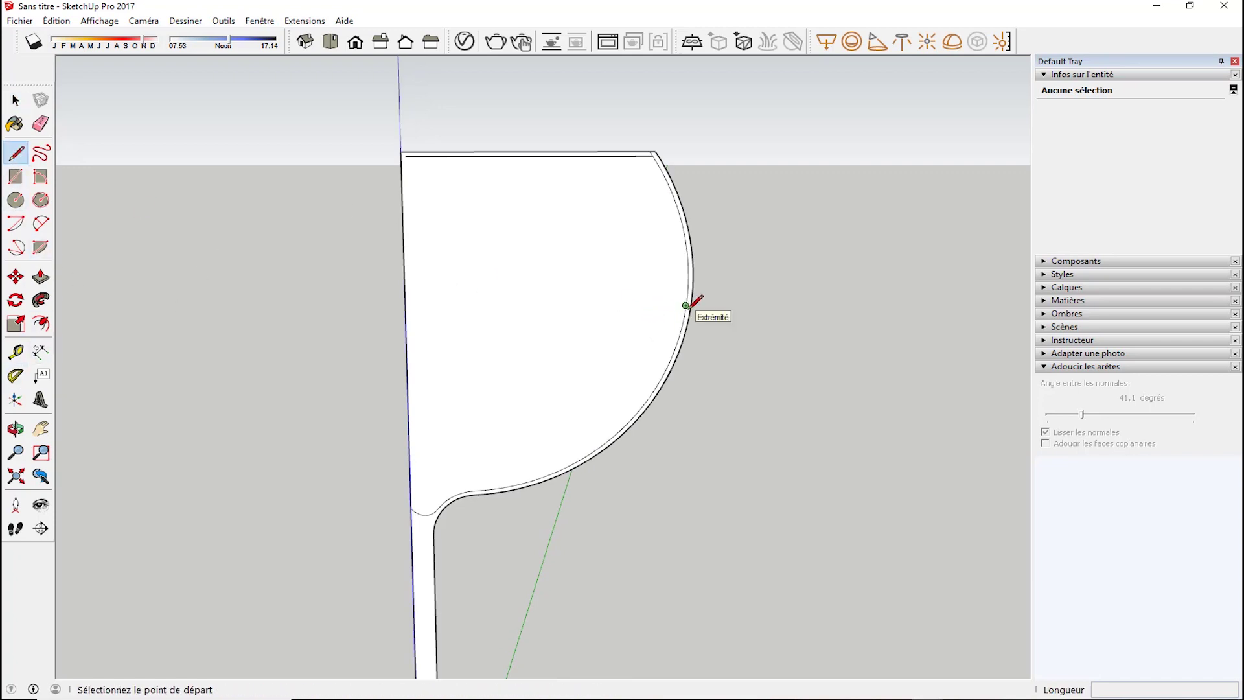
left_click(685, 305)
left_click(406, 302)
Delete the interior face above the wine-level line together with its top and axis edges.
key("space")
left_click(504, 324)
left_click(491, 219)
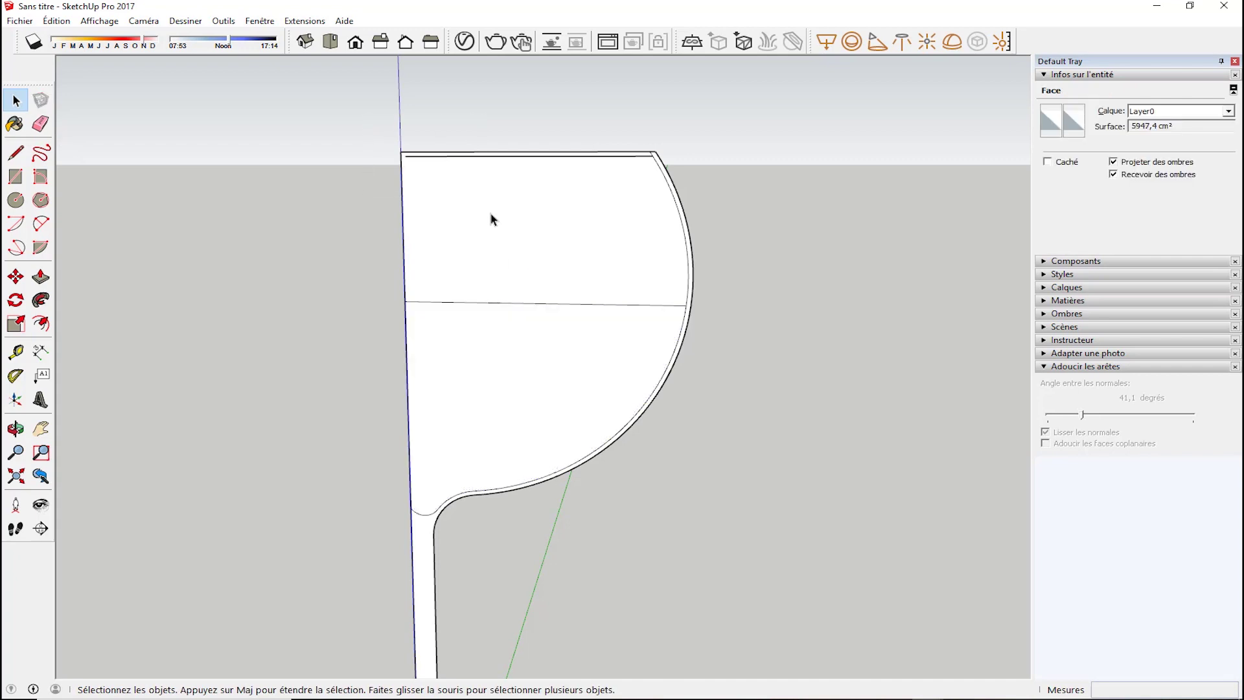
left_click(427, 133)
left_click_drag(274, 228, 275, 230)
key("Delete")
Paint the remaining interior face of the bowl with Couleur A07 from the Couleurs collection.
left_click(494, 371)
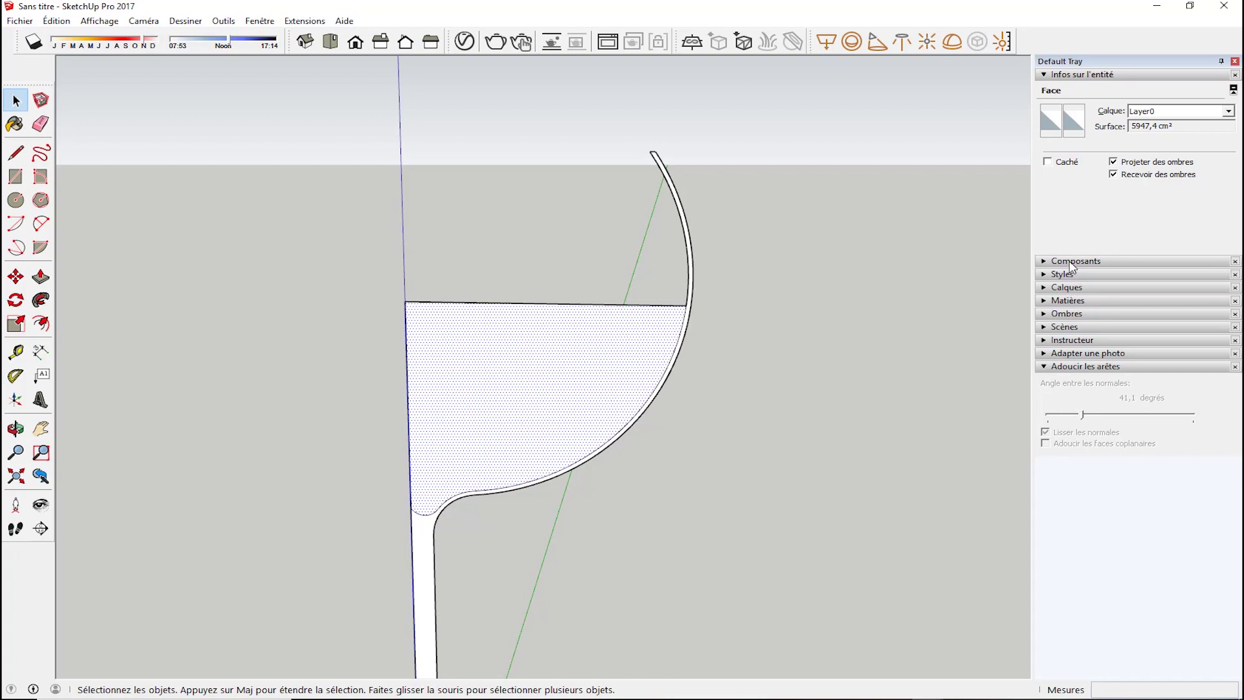
left_click(1070, 302)
left_click(1124, 389)
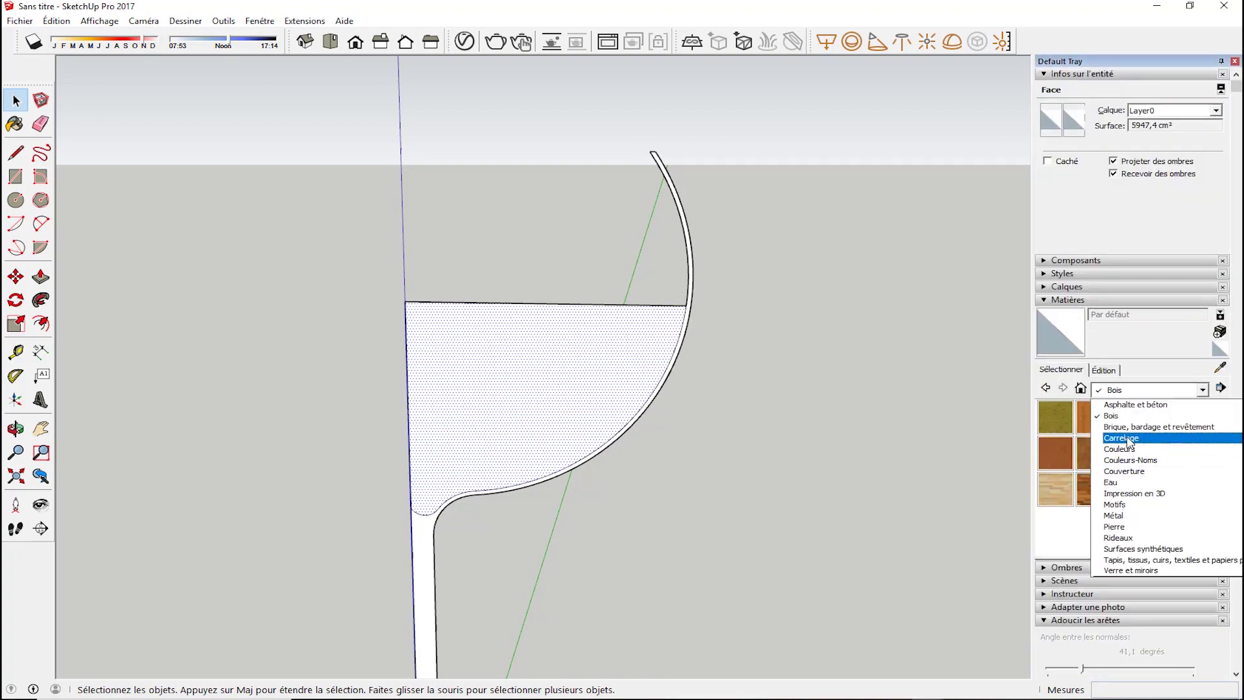
left_click(1130, 449)
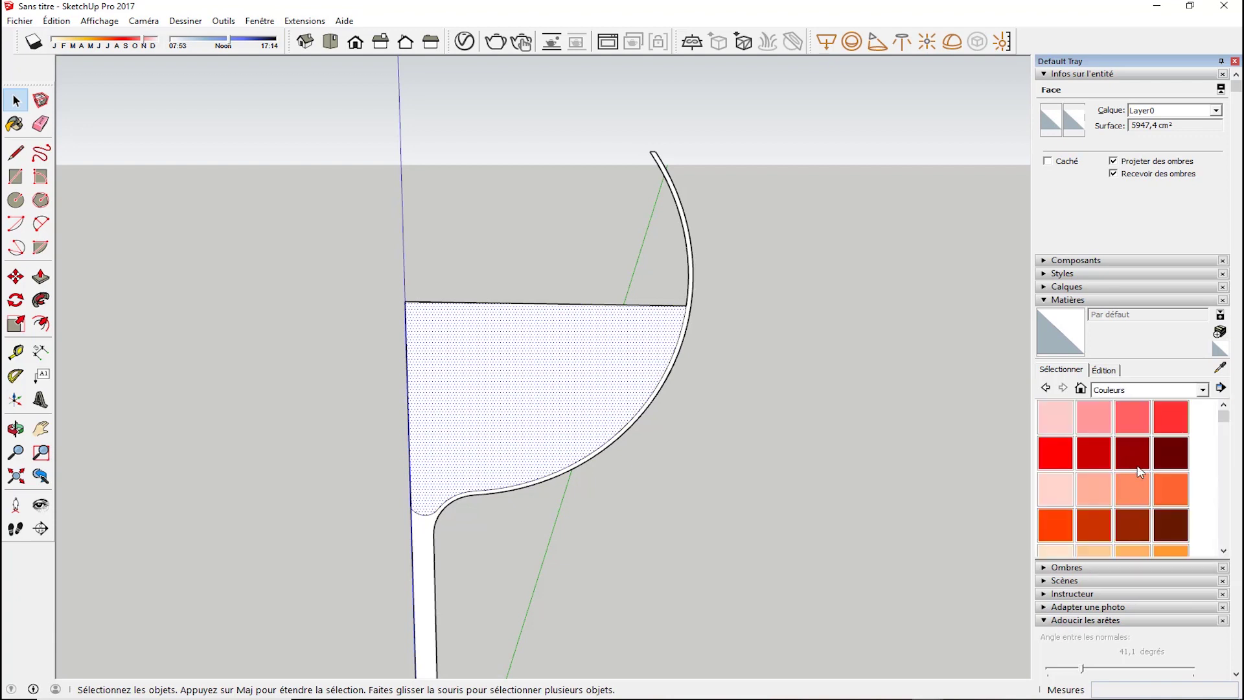
left_click(1131, 452)
left_click(568, 391)
key("space")
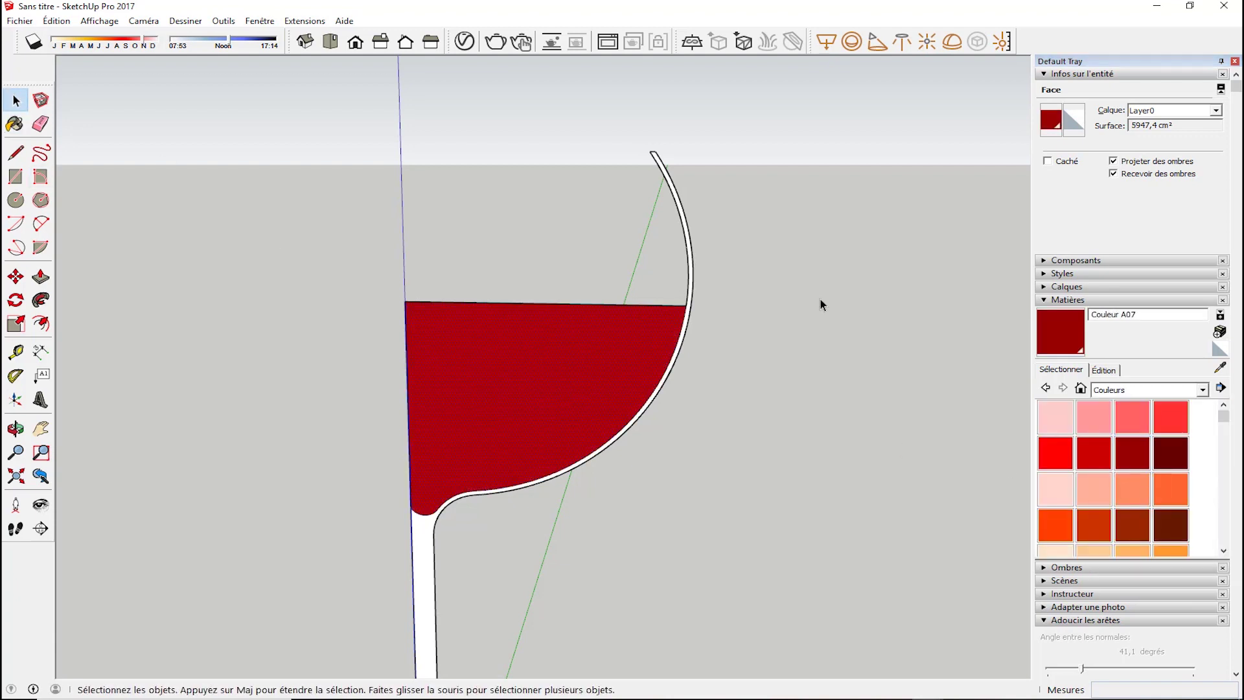
Paint the glass profile face with Verre translucide gris from the Verre et miroirs collection.
left_click(1202, 389)
left_click(1140, 569)
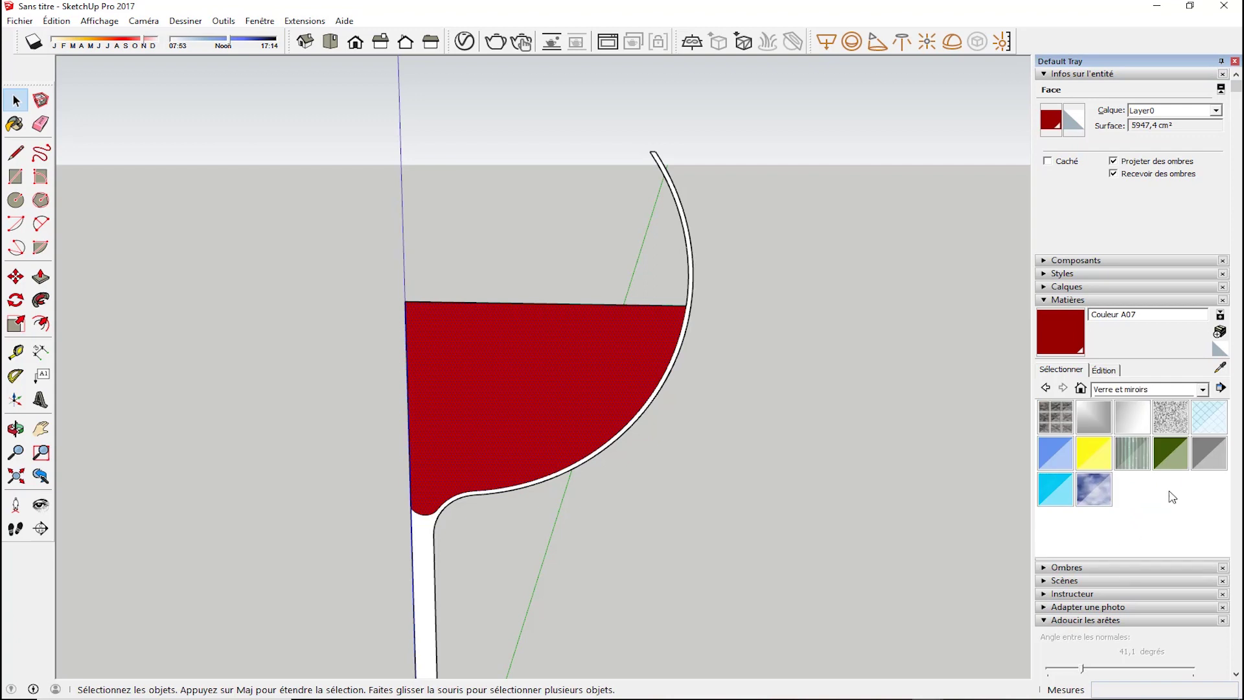
left_click(1208, 448)
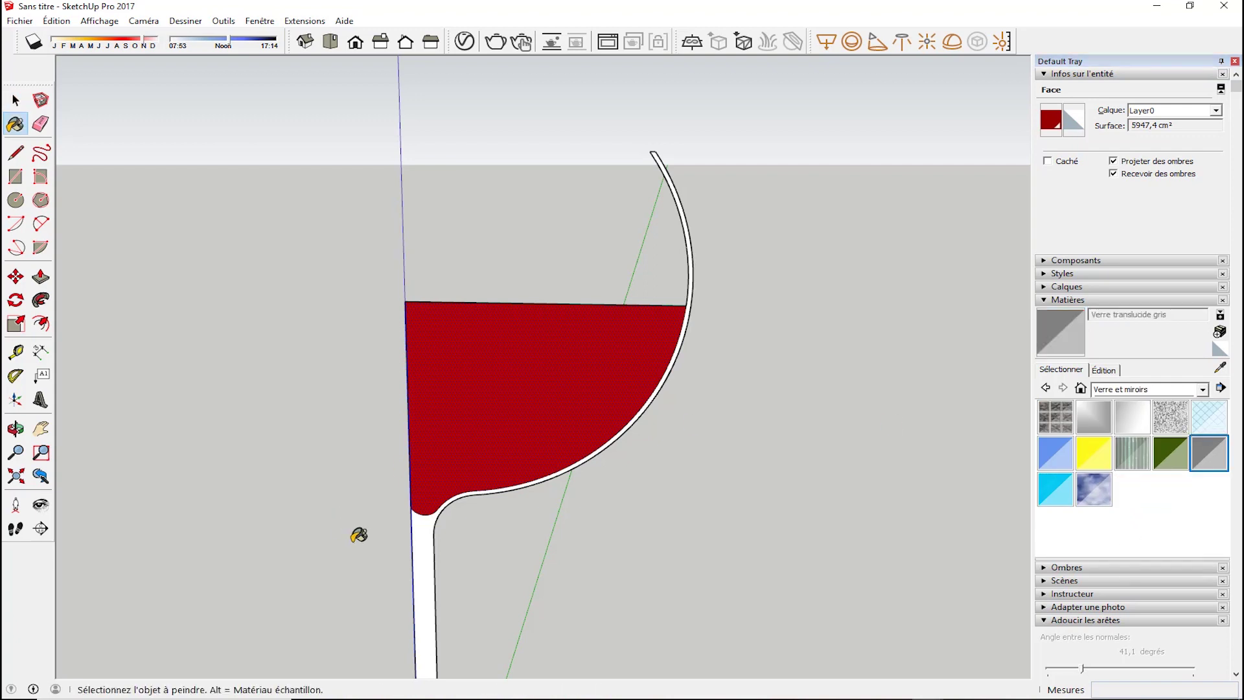
left_click(424, 527)
scroll(472, 583, "down", 3)
middle_click_drag(473, 583, 597, 319)
scroll(453, 444, "up", 6)
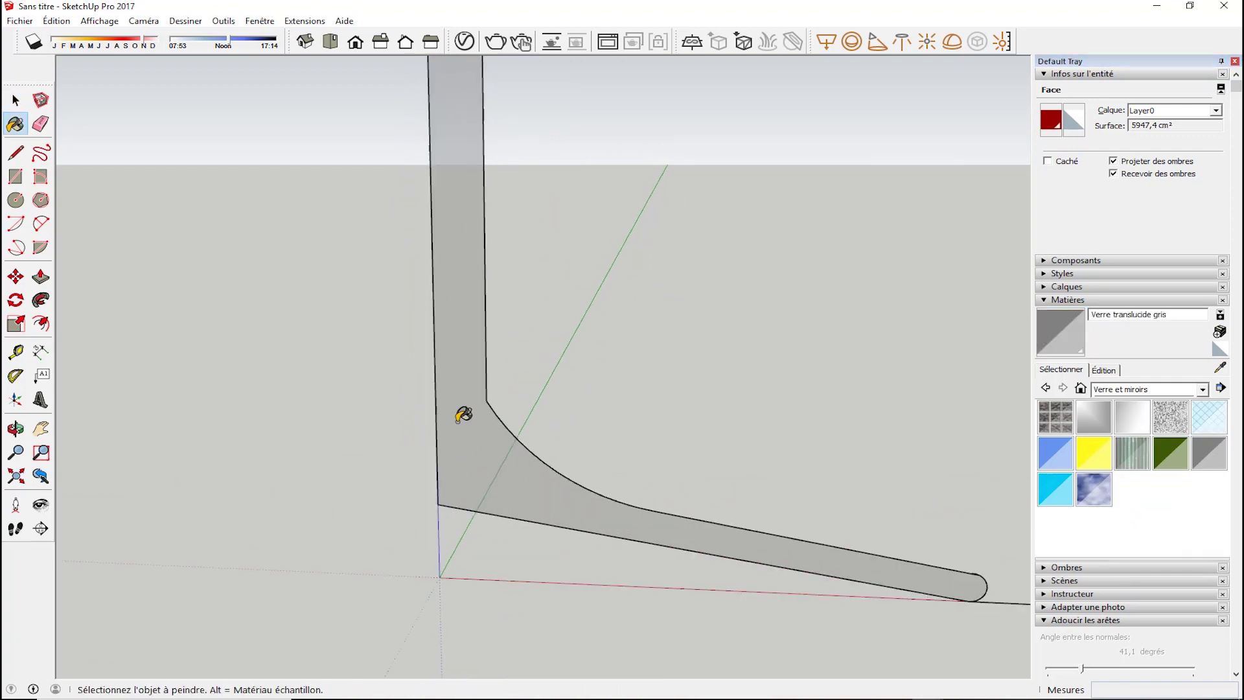
key("space")
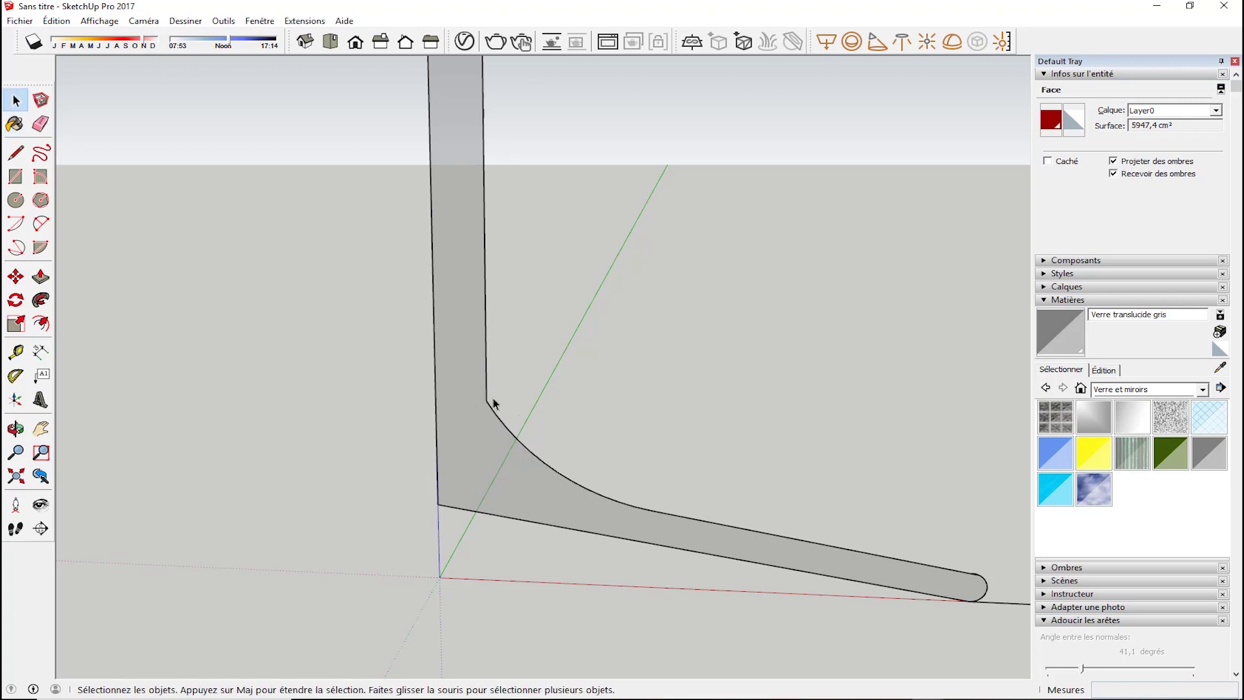
Draw a horizontal circle of radius about 203.2 cm centred on the origin and set its segments to 48.
middle_click_drag(553, 491, 695, 391)
scroll(659, 425, "up", 2)
scroll(659, 425, "down", 3)
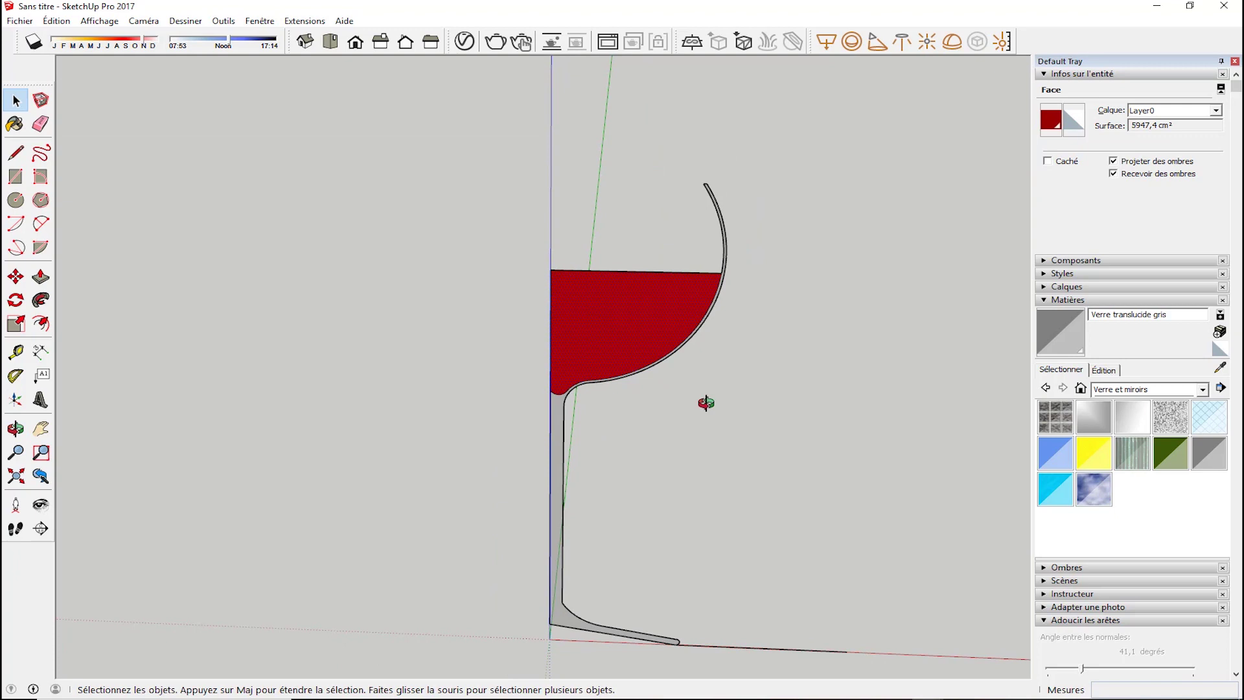
middle_click_drag(433, 398, 789, 471)
left_click(781, 462)
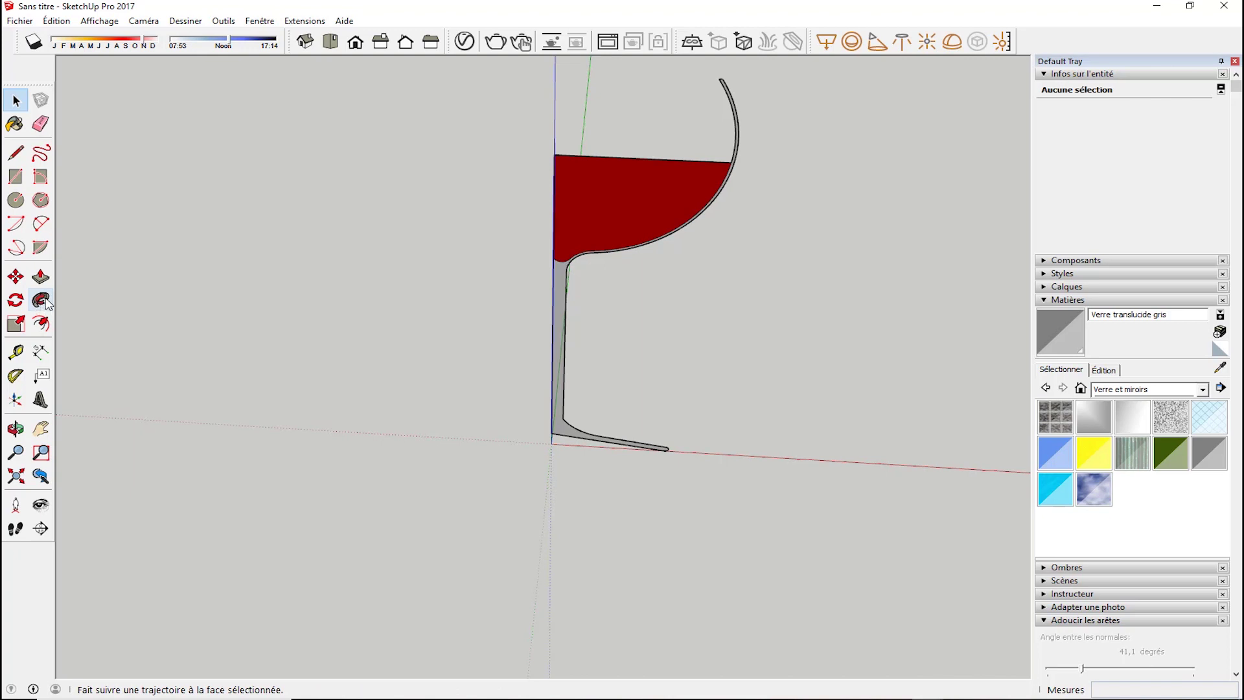
left_click(16, 200)
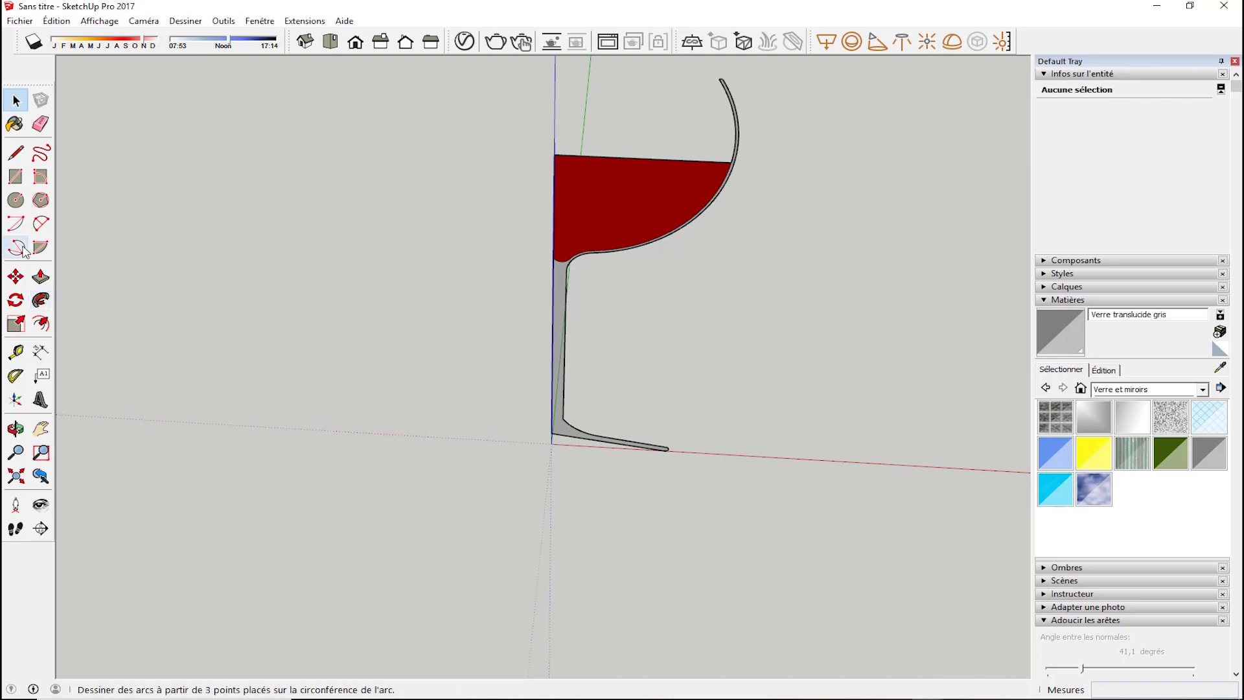
left_click(550, 443)
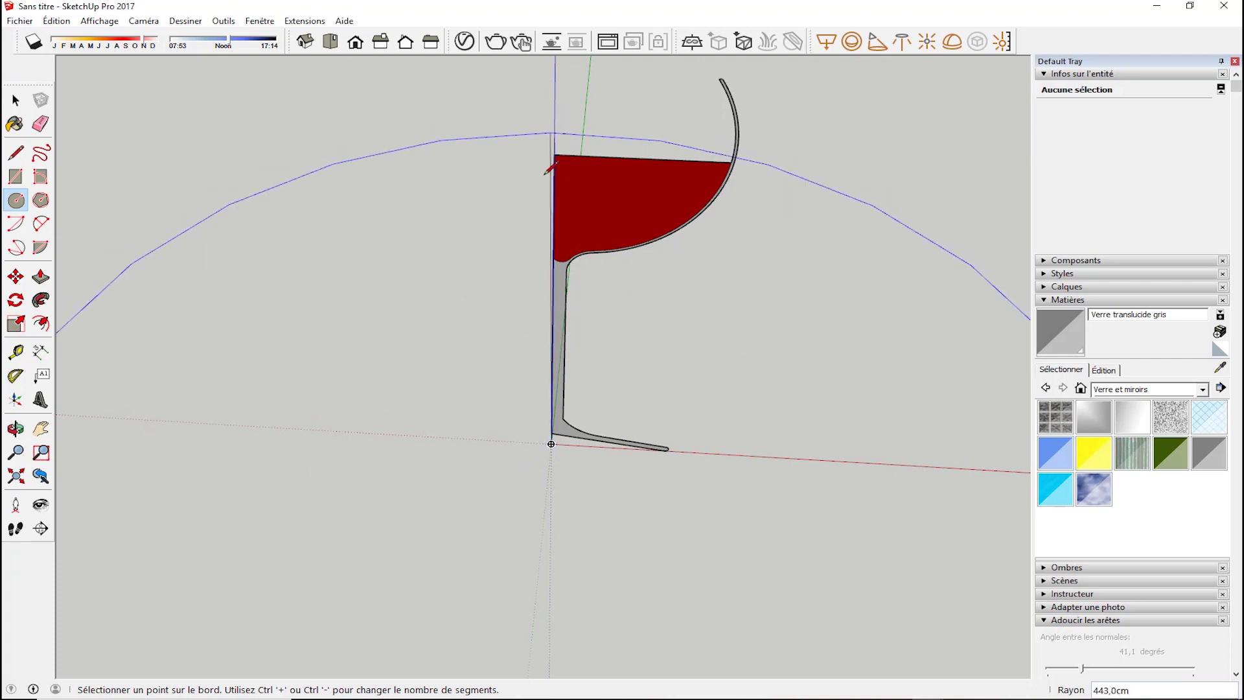
left_click(811, 546)
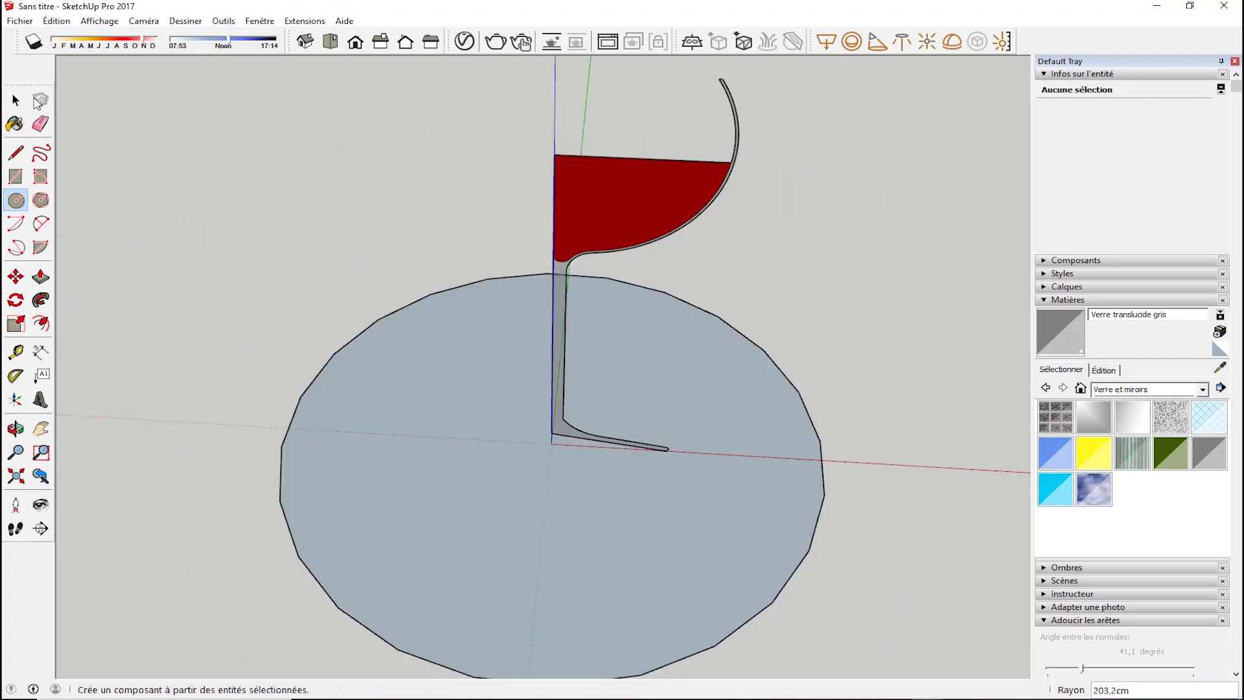
left_click(15, 100)
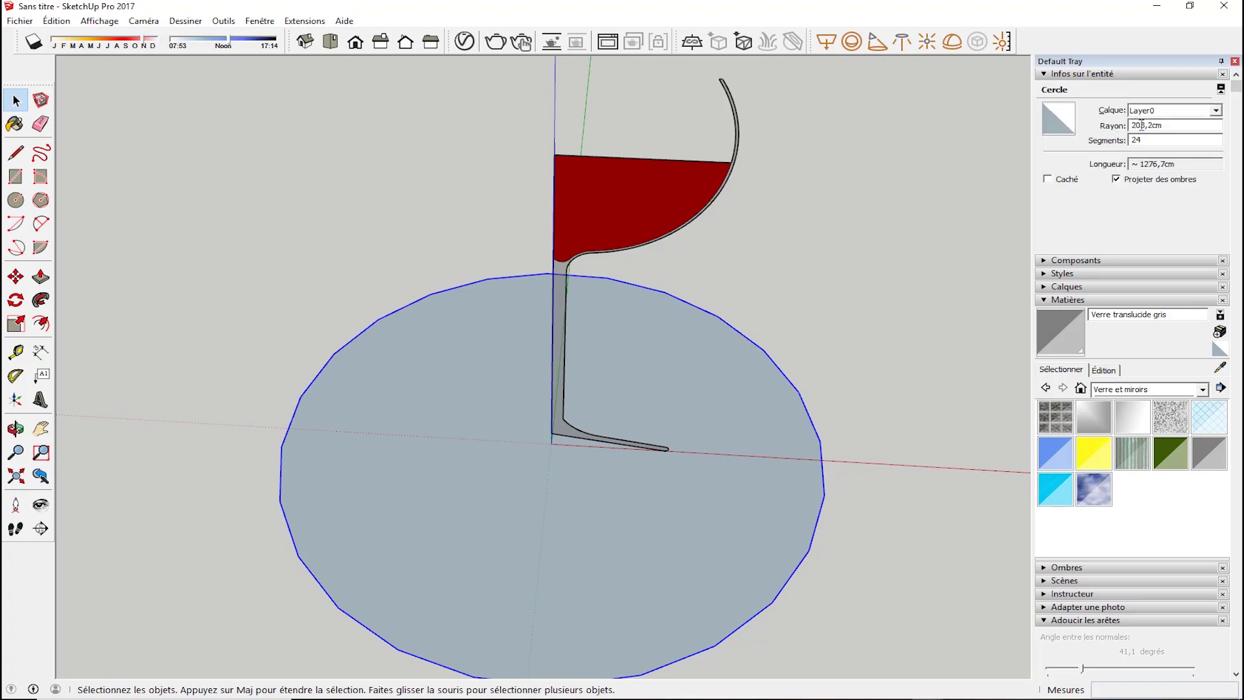
type("48")
key("Return")
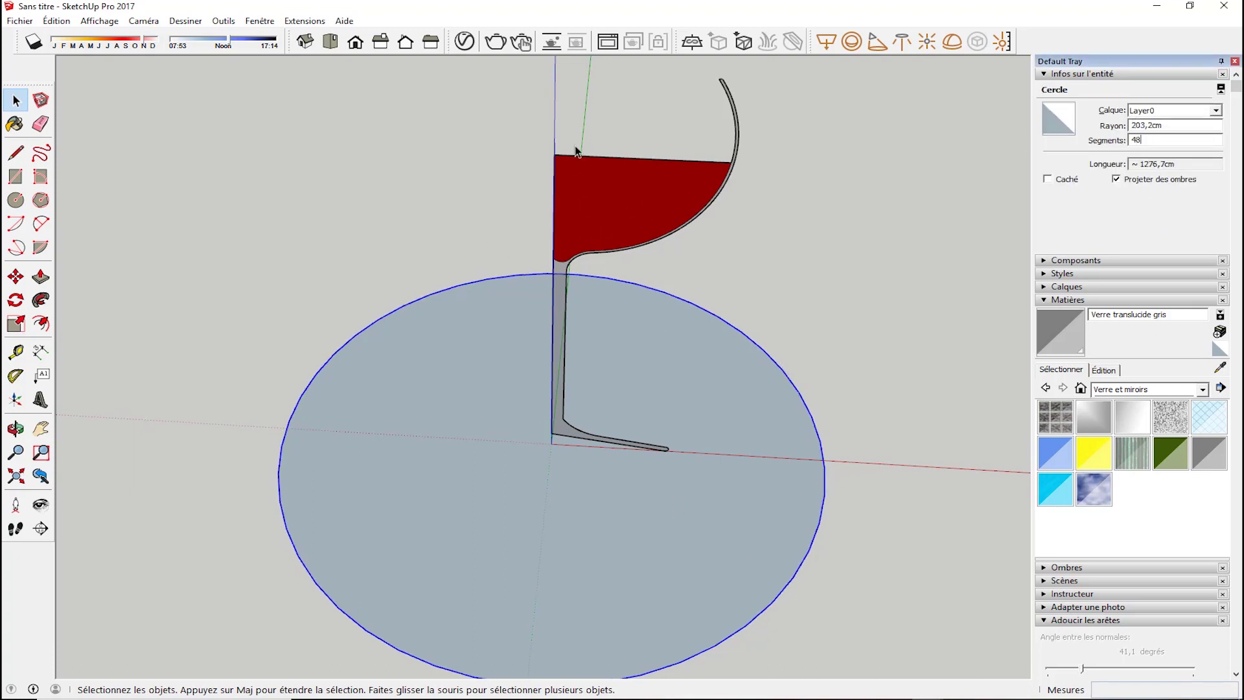
Revolve the red wine face around the circle with Follow Me.
middle_click_drag(491, 296, 570, 246)
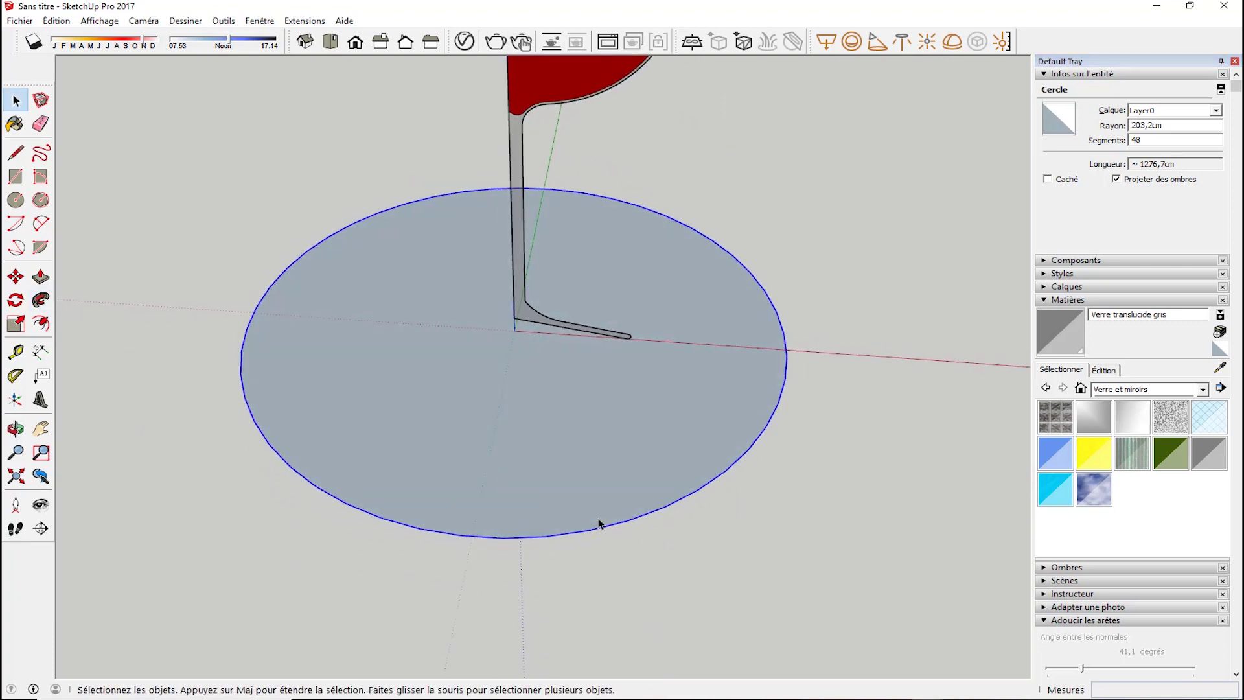
left_click(641, 546)
left_click(41, 300)
middle_click_drag(345, 279, 342, 452, "shift")
left_click(528, 275)
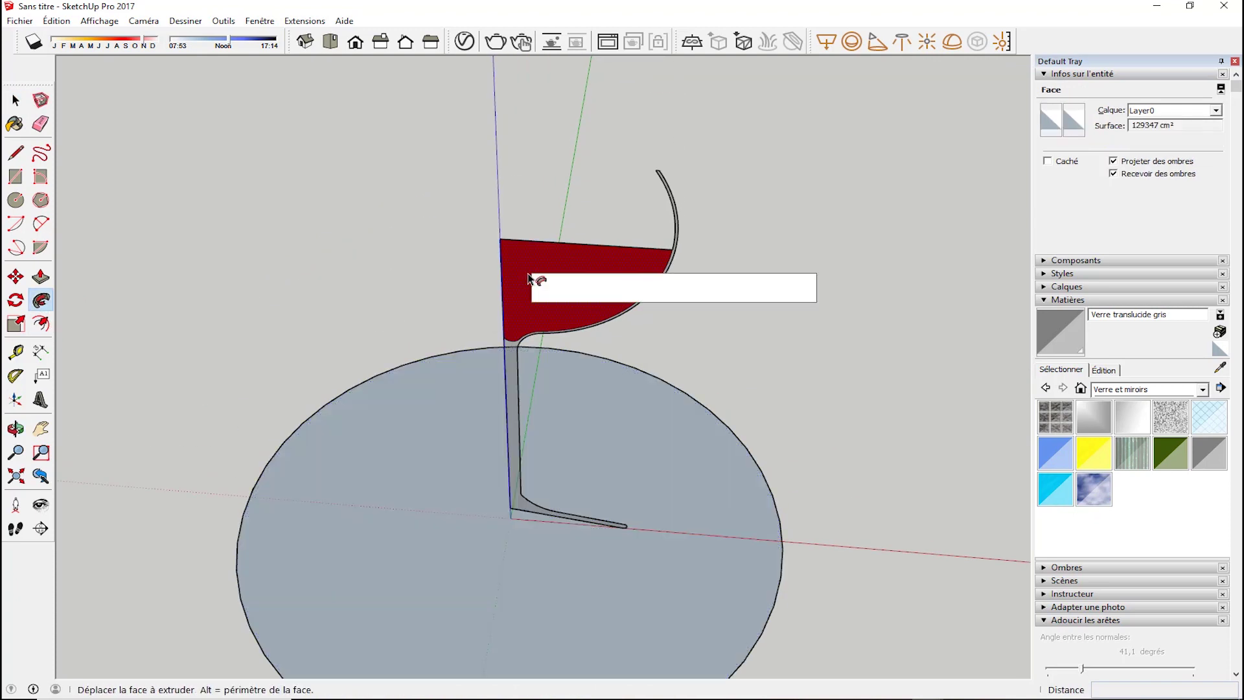
left_click(472, 317)
middle_click_drag(472, 317, 777, 136)
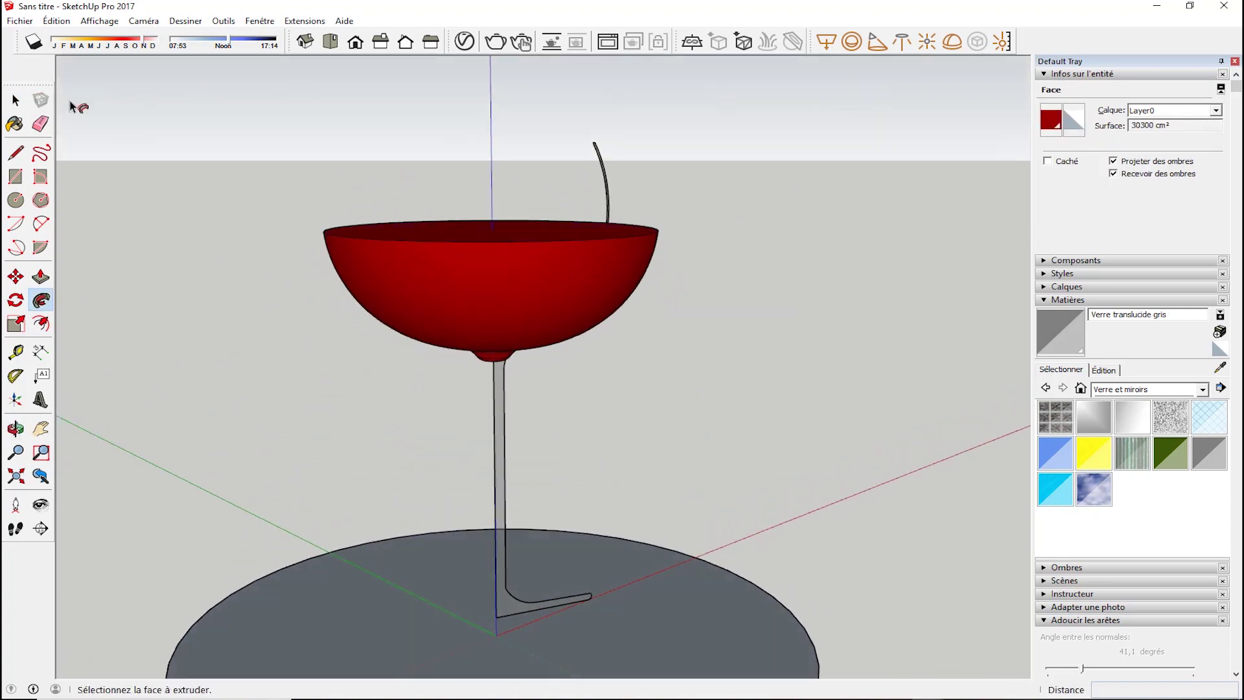
Select all the surfaces of the revolved wine volume without the glass profile and make them a group.
left_click(14, 99)
middle_click_drag(550, 372, 307, 327)
key("space")
triple_click(500, 279)
scroll(511, 330, "up", 4)
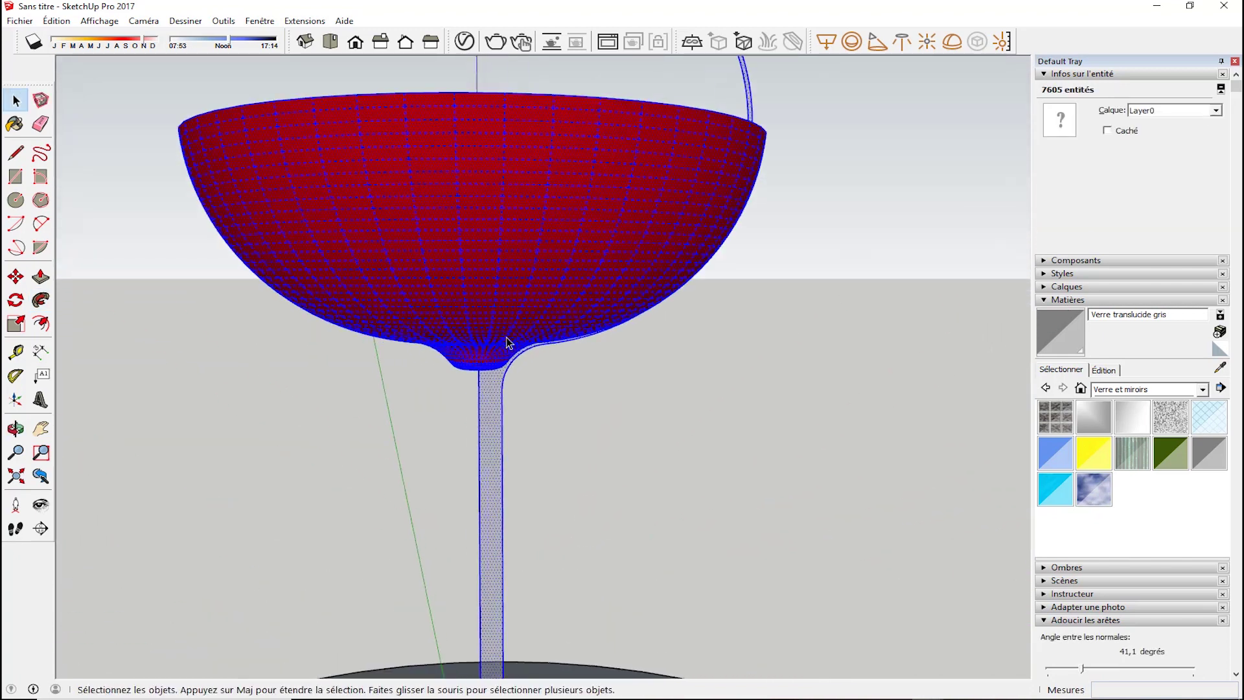
middle_click_drag(502, 347, 350, 188)
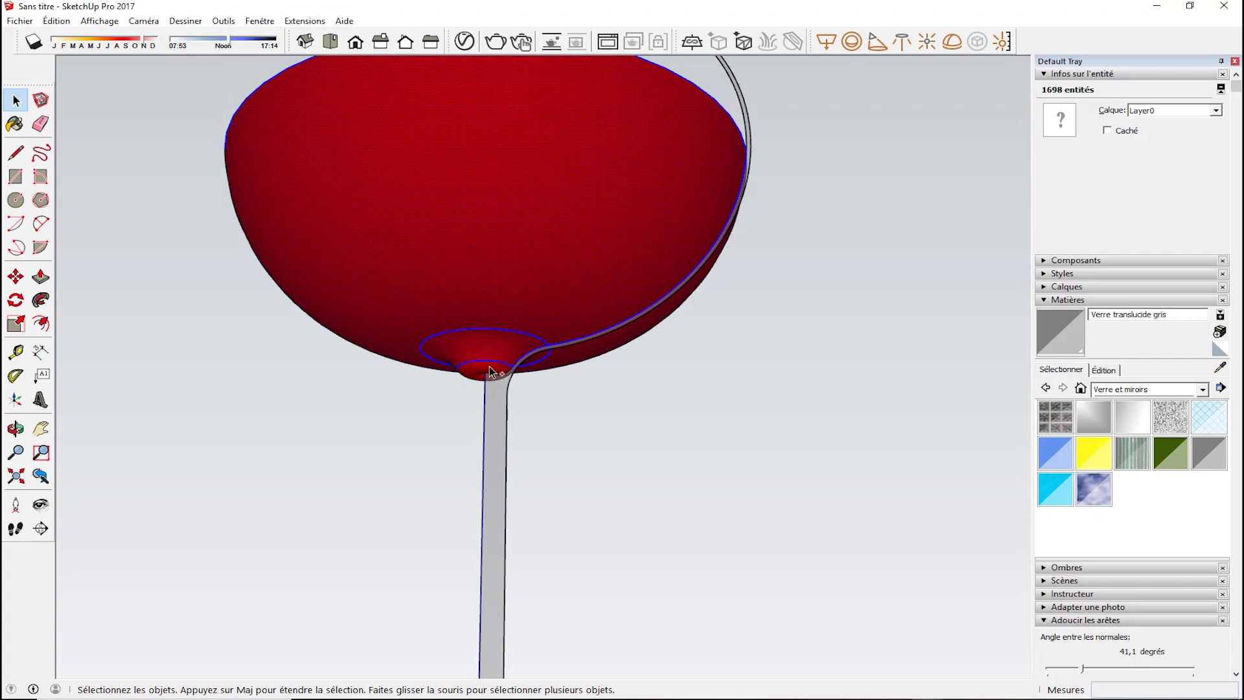
middle_click_drag(489, 370, 457, 203)
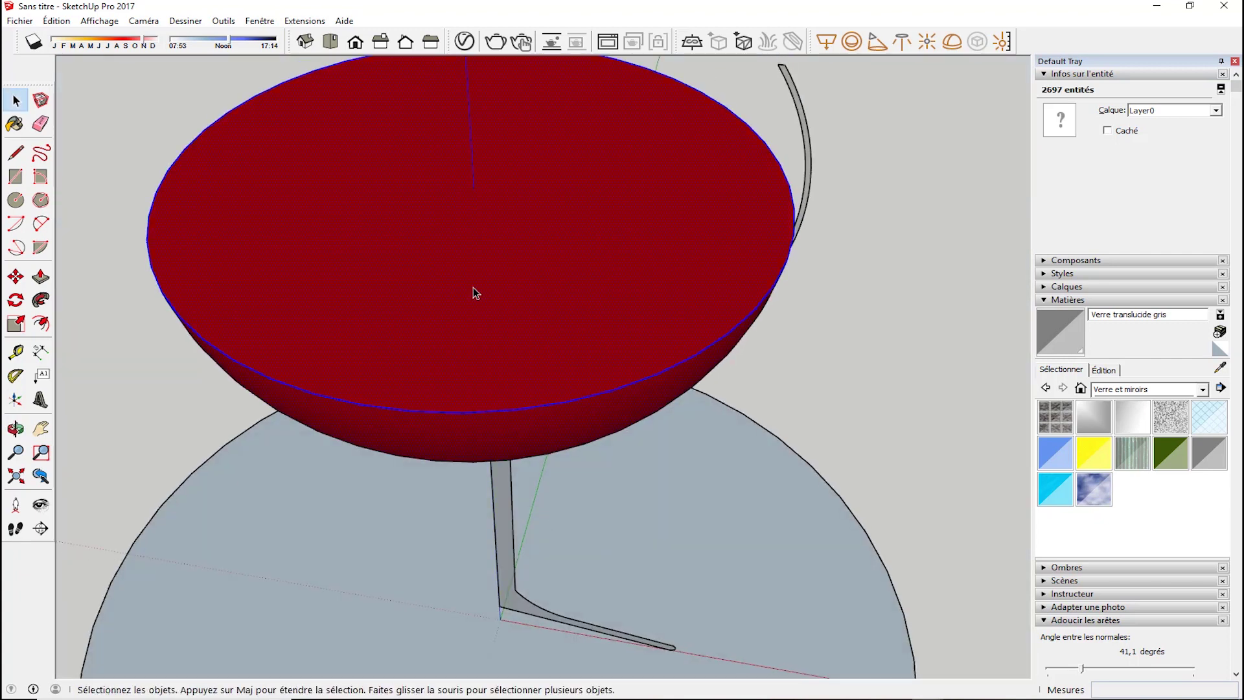
right_click(473, 287)
left_click(536, 410)
Revolve the translucent glass profile around the circle with Follow Me to form the bowl, stem and foot.
scroll(573, 394, "down", 3)
middle_click_drag(573, 394, 476, 378)
scroll(477, 379, "up", 3)
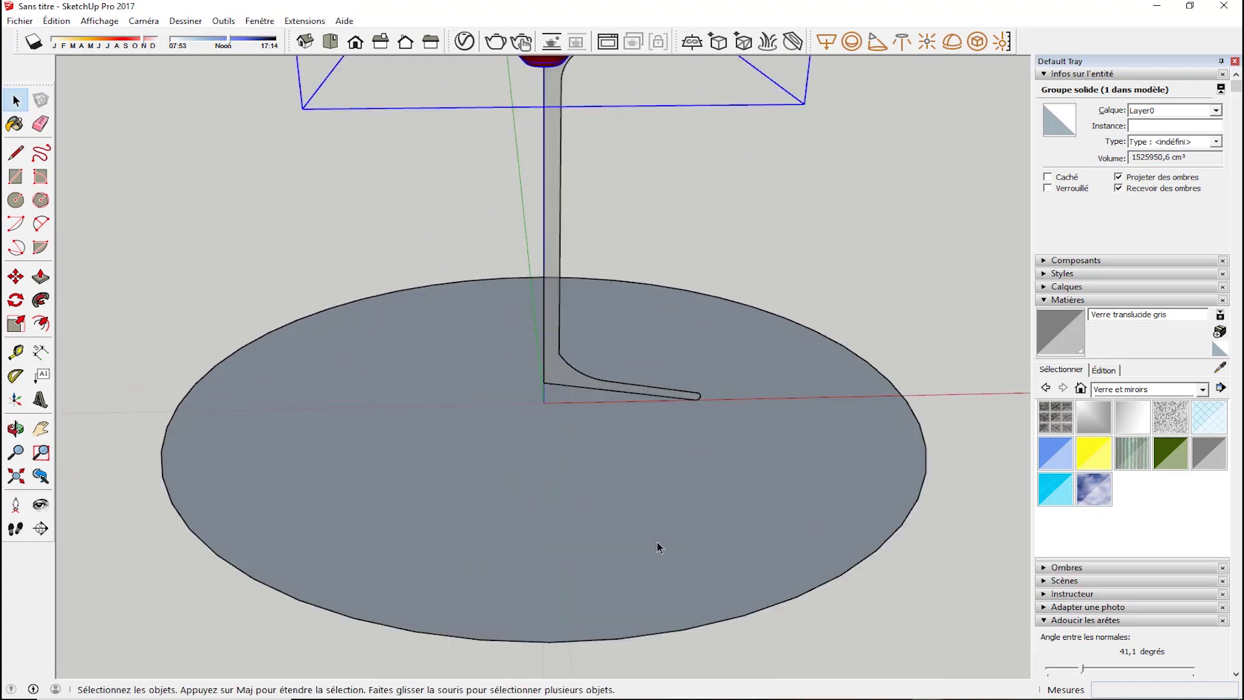
left_click(705, 629)
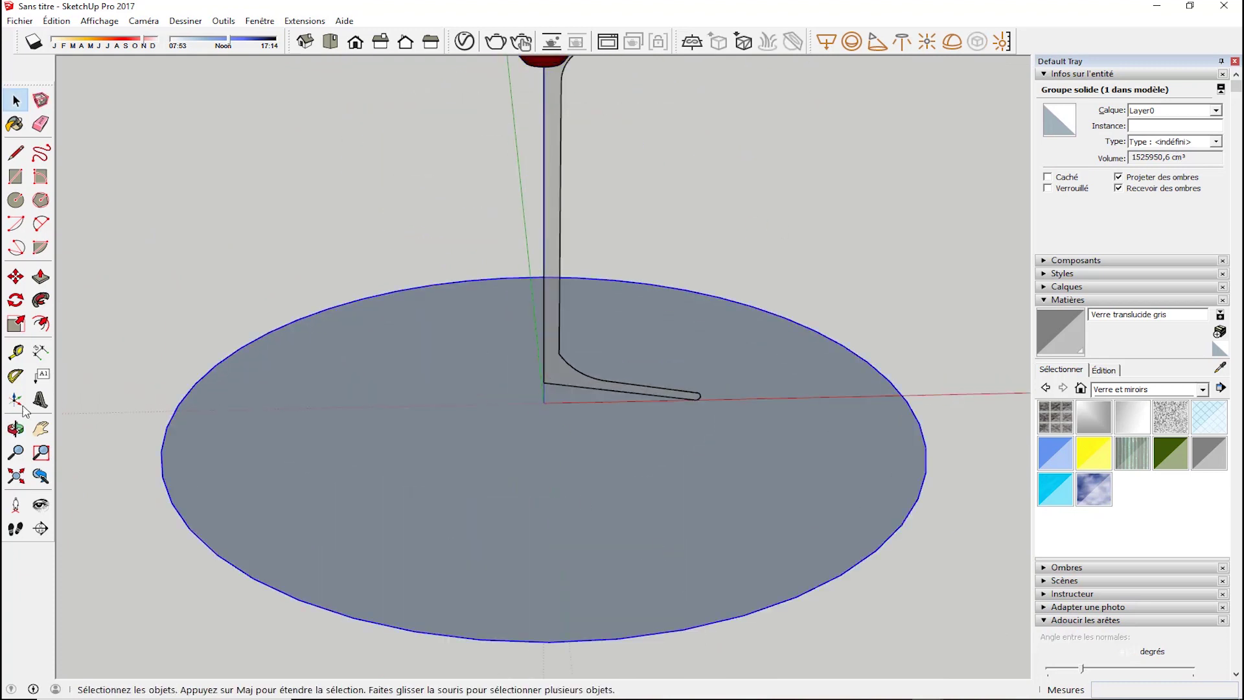
left_click(41, 300)
left_click(553, 370)
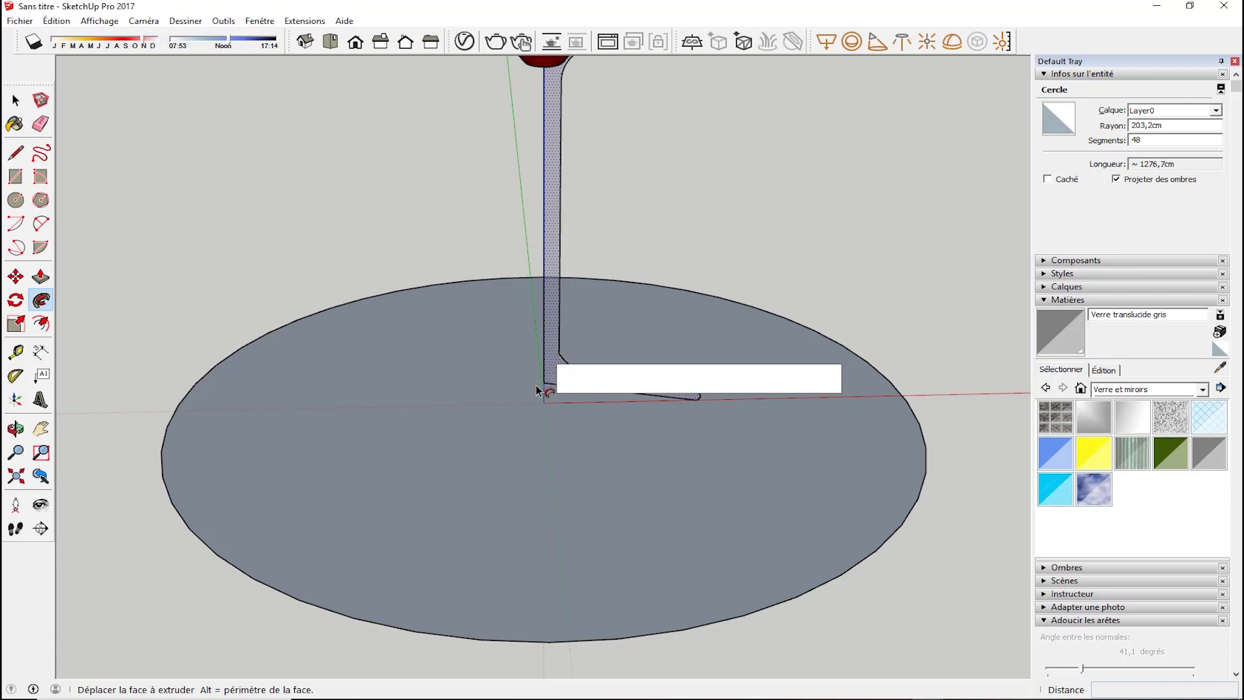
left_click(538, 390)
left_click(9, 102)
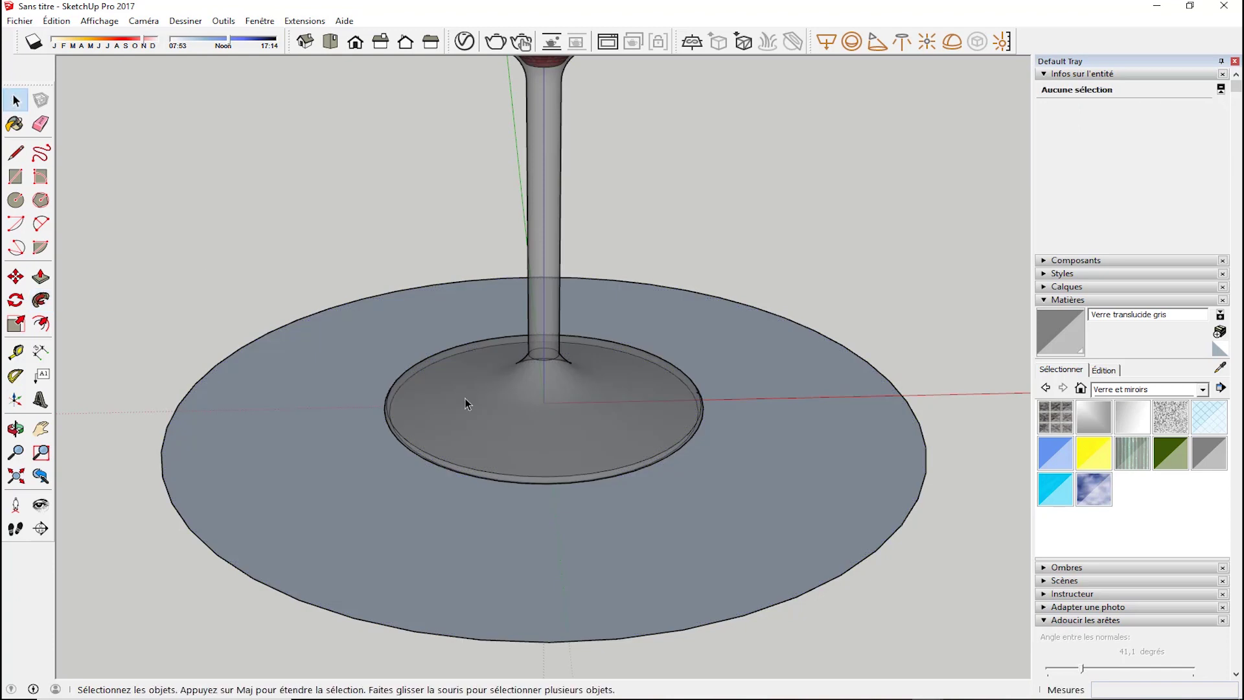
Scale the wine group uniformly from two opposite corners, by a factor of about 0.99, to fit it inside the bowl.
scroll(512, 415, "down", 5)
middle_click_drag(565, 442, 548, 339)
middle_click_drag(566, 452, 592, 102)
scroll(507, 309, "up", 6)
middle_click_drag(597, 248, 530, 310)
key("space")
left_click(531, 310)
left_click(15, 322)
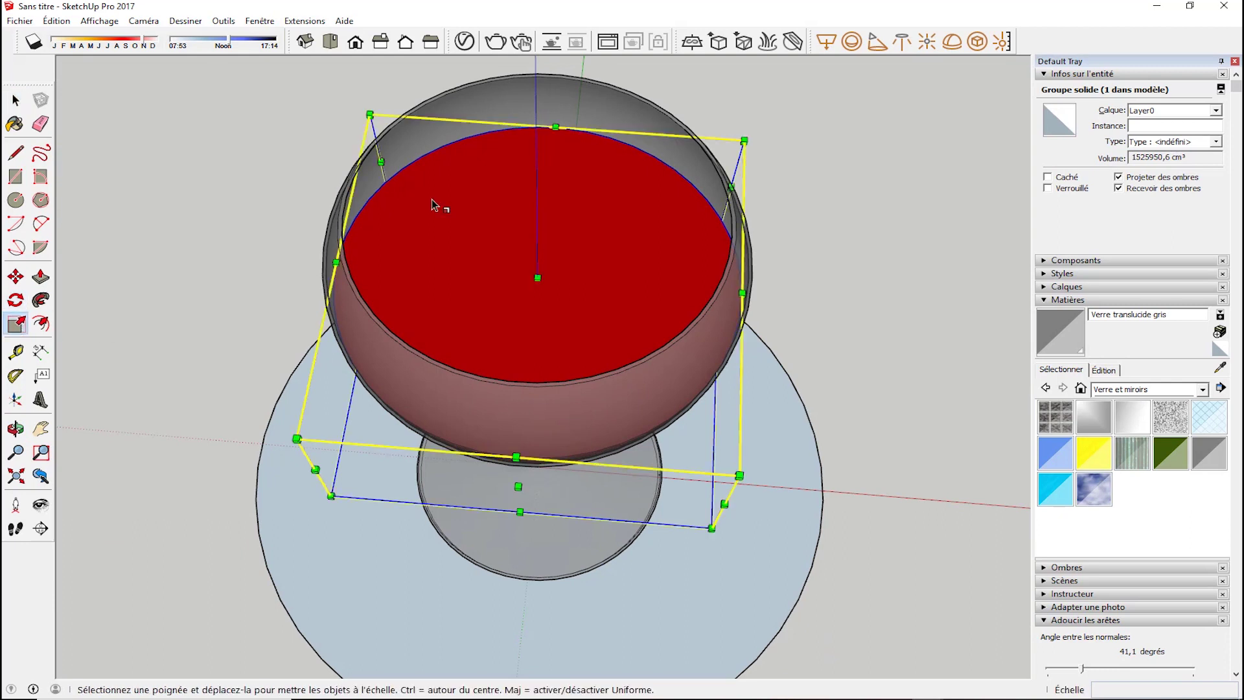
left_click(370, 114)
mouse_move(376, 118)
left_mouse_down()
mouse_move(383, 126)
mouse_move(373, 118)
left_mouse_up()
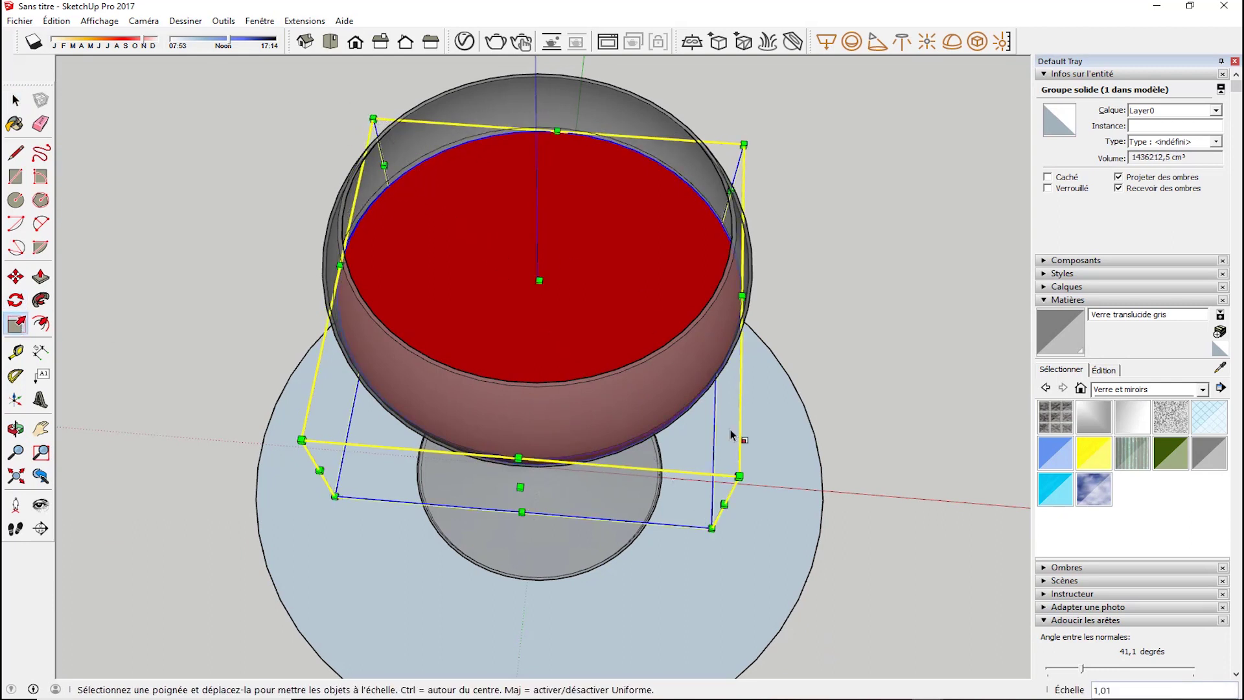
left_click_drag(734, 472, 730, 468)
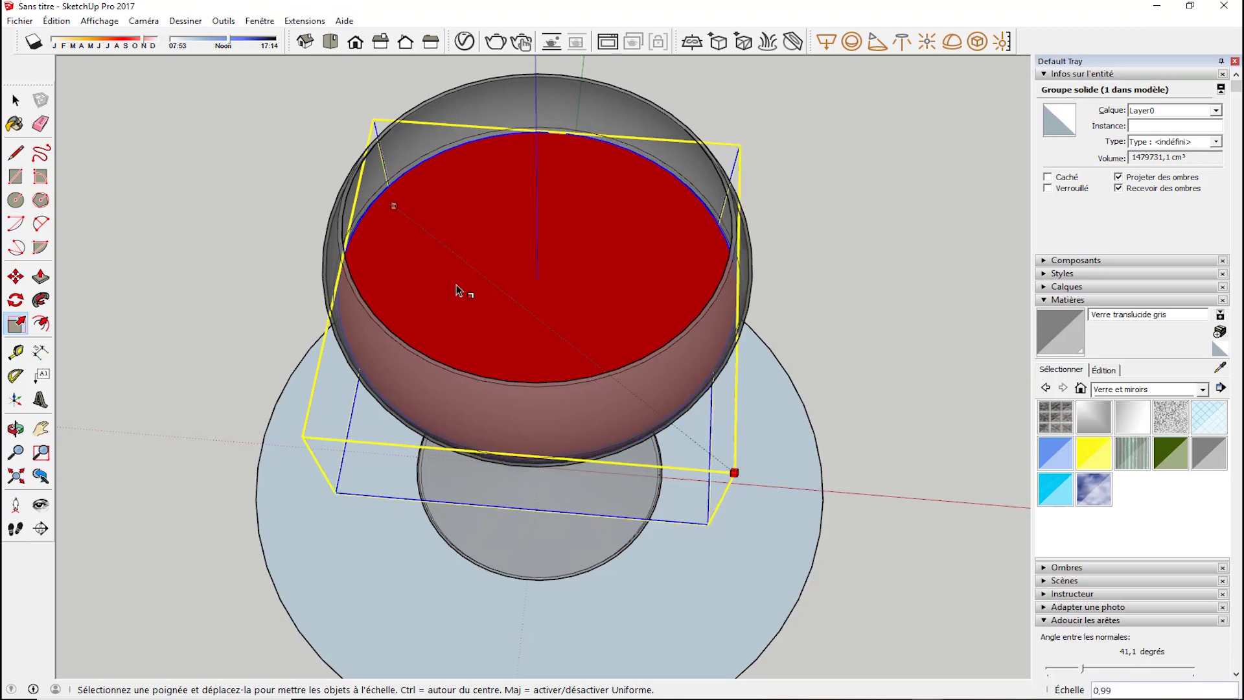
left_click(6, 93)
Reverse the face of the flat disc under the glass.
middle_click_drag(719, 408, 726, 235)
middle_click_drag(518, 396, 585, 324)
left_click(173, 458)
scroll(389, 463, "down", 3)
middle_click_drag(389, 464, 446, 614)
right_click(453, 582)
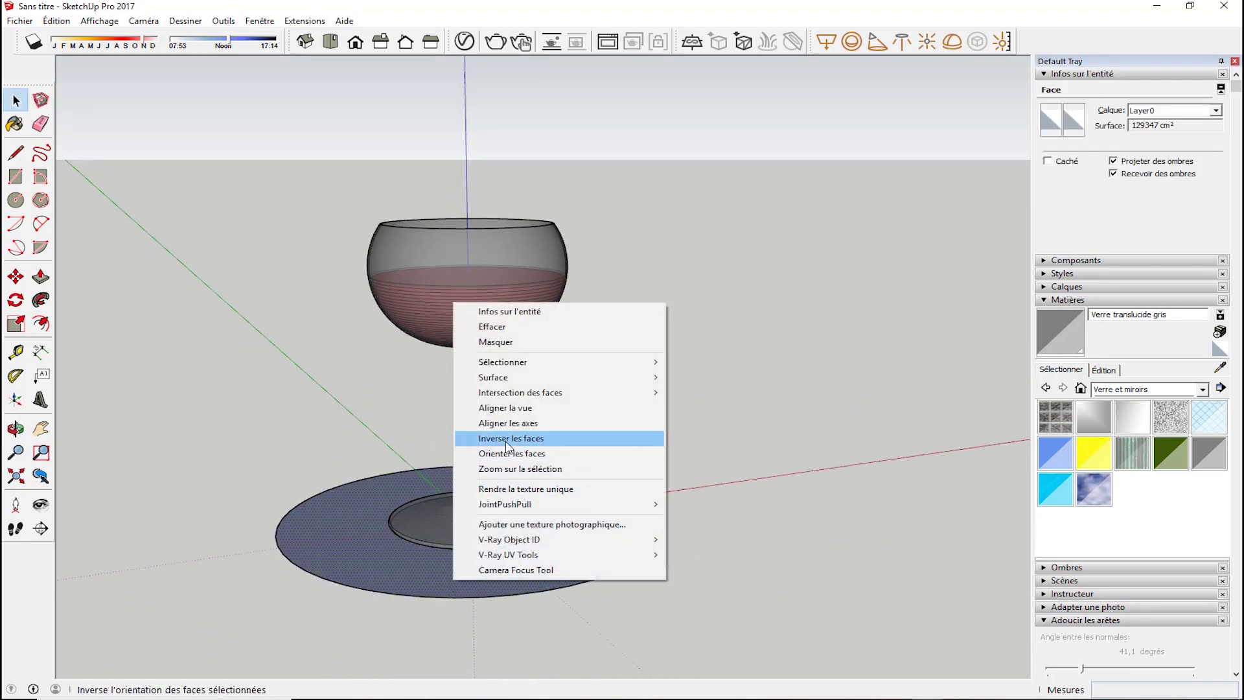
left_click(507, 445)
Scale the flat disc under the glass up uniformly from one corner into a much larger round surface.
middle_click_drag(507, 447, 337, 525)
left_click(16, 324)
scroll(564, 589, "down", 5)
left_click_drag(546, 589, 793, 312)
left_click(476, 602)
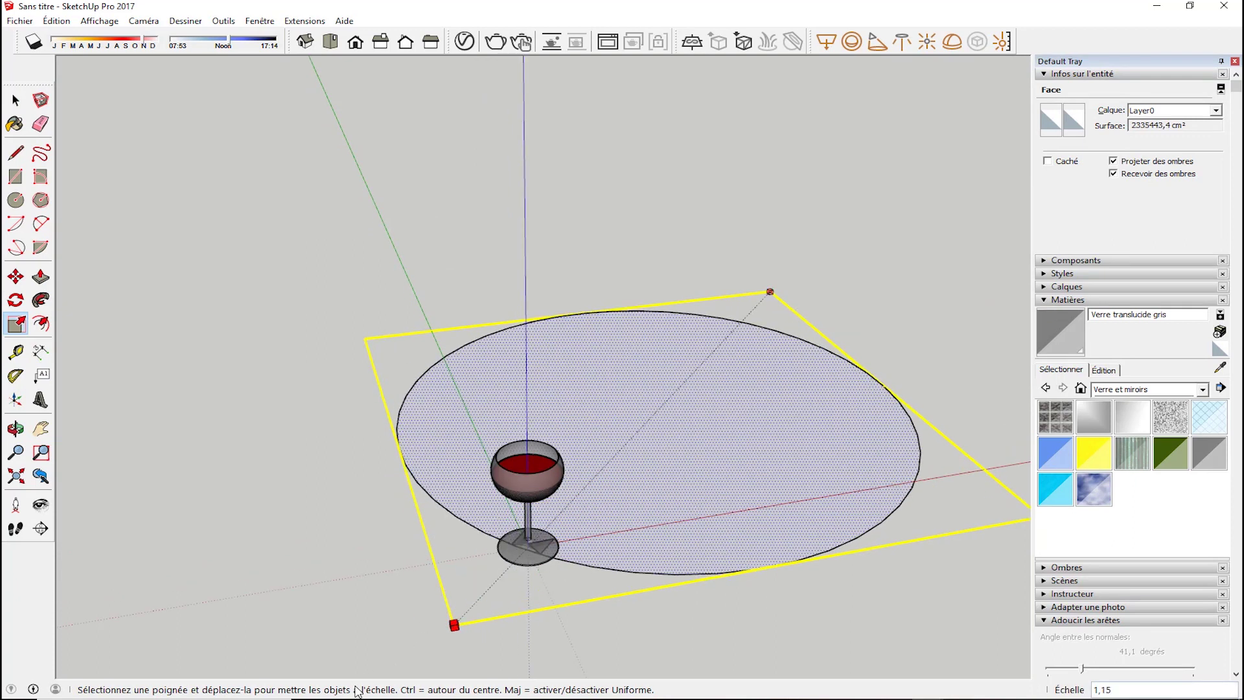
left_click(16, 280)
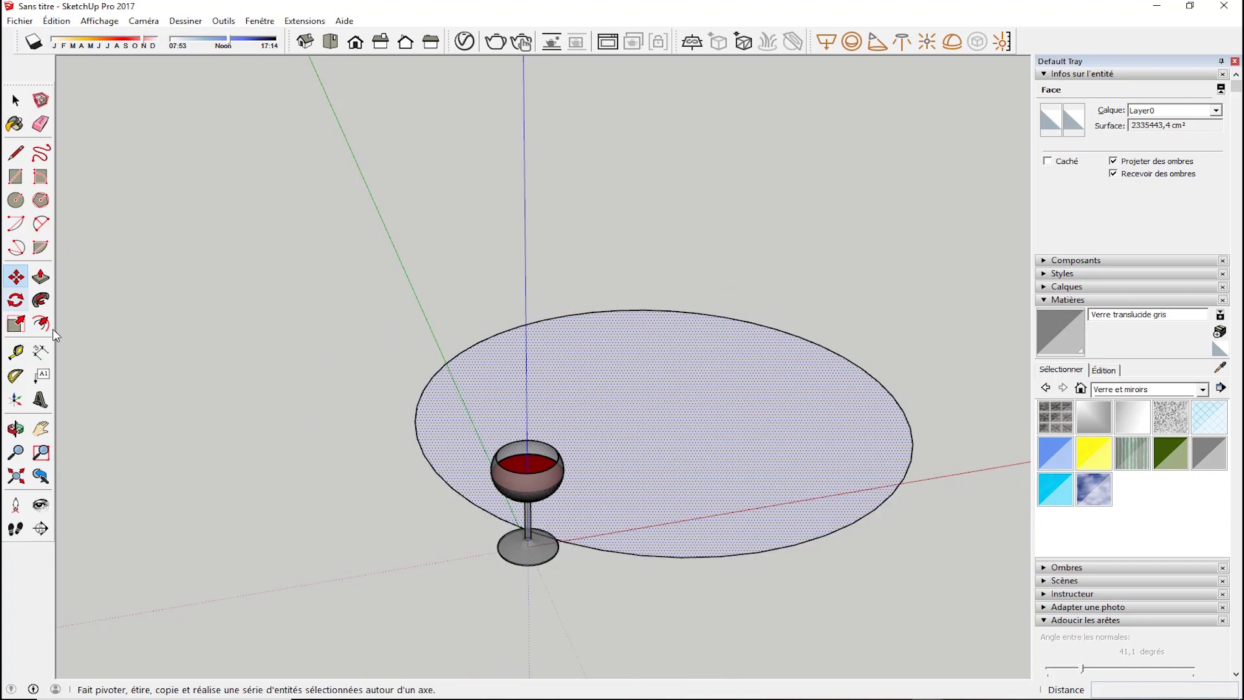
key("s")
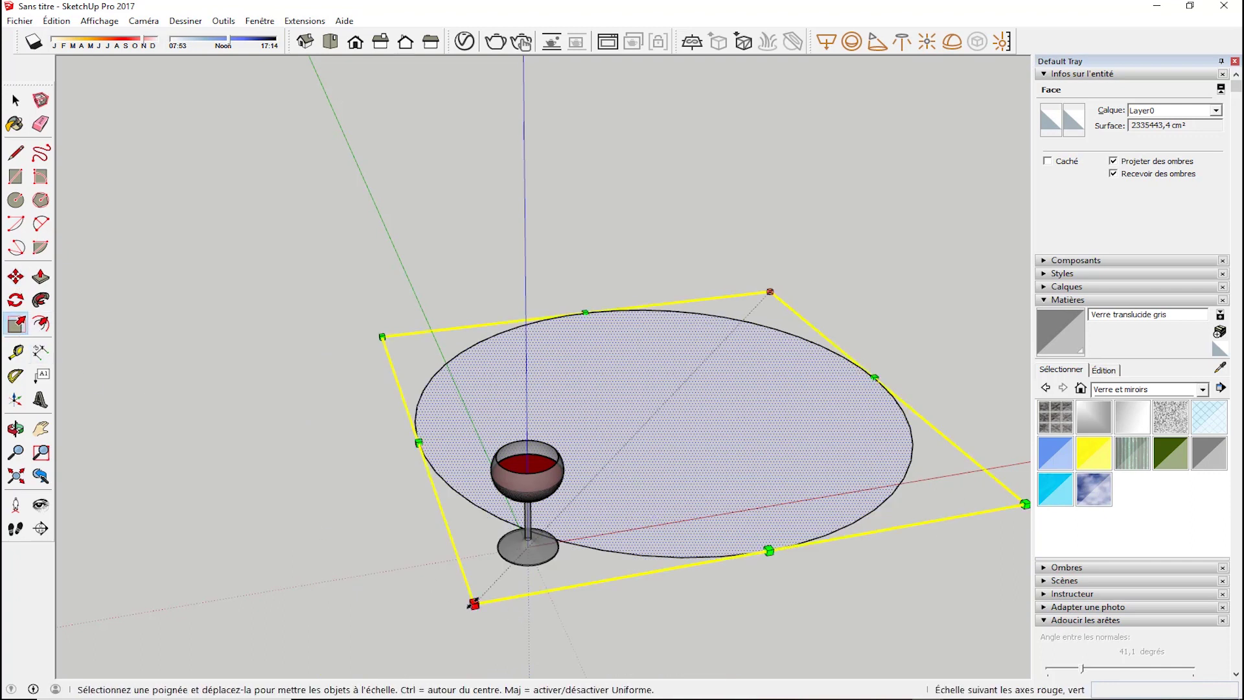
left_click(474, 603)
key("Escape")
key("m")
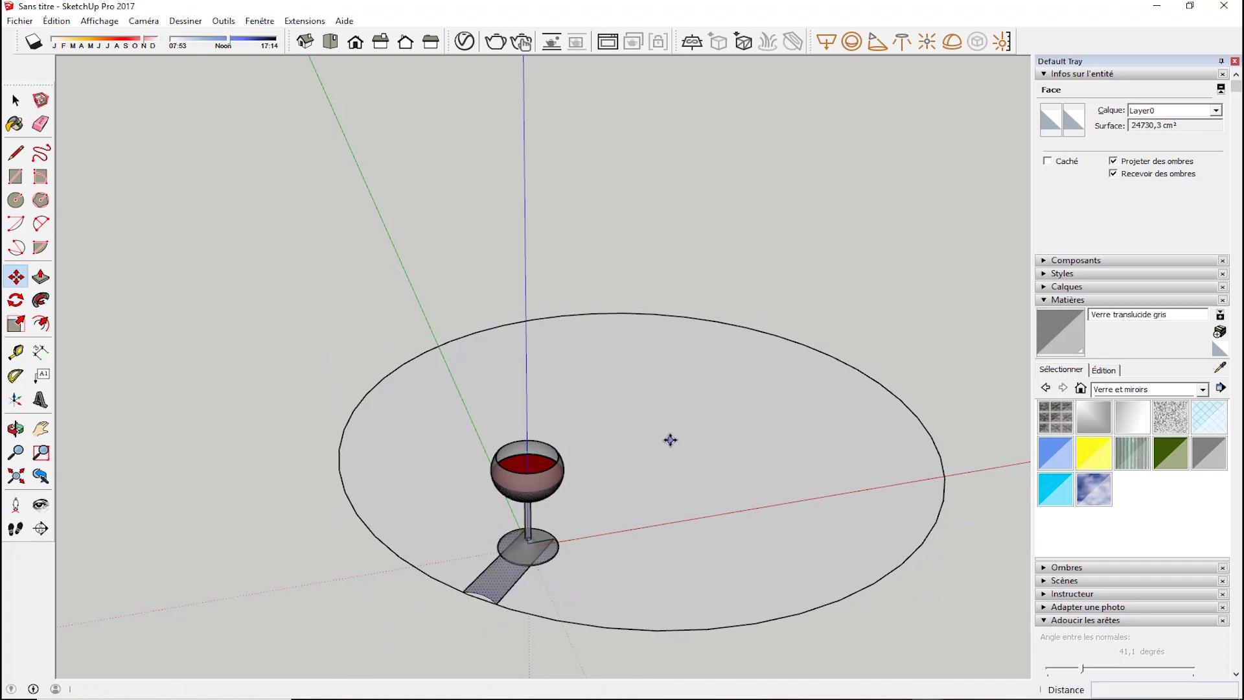
key("ctrl+z")
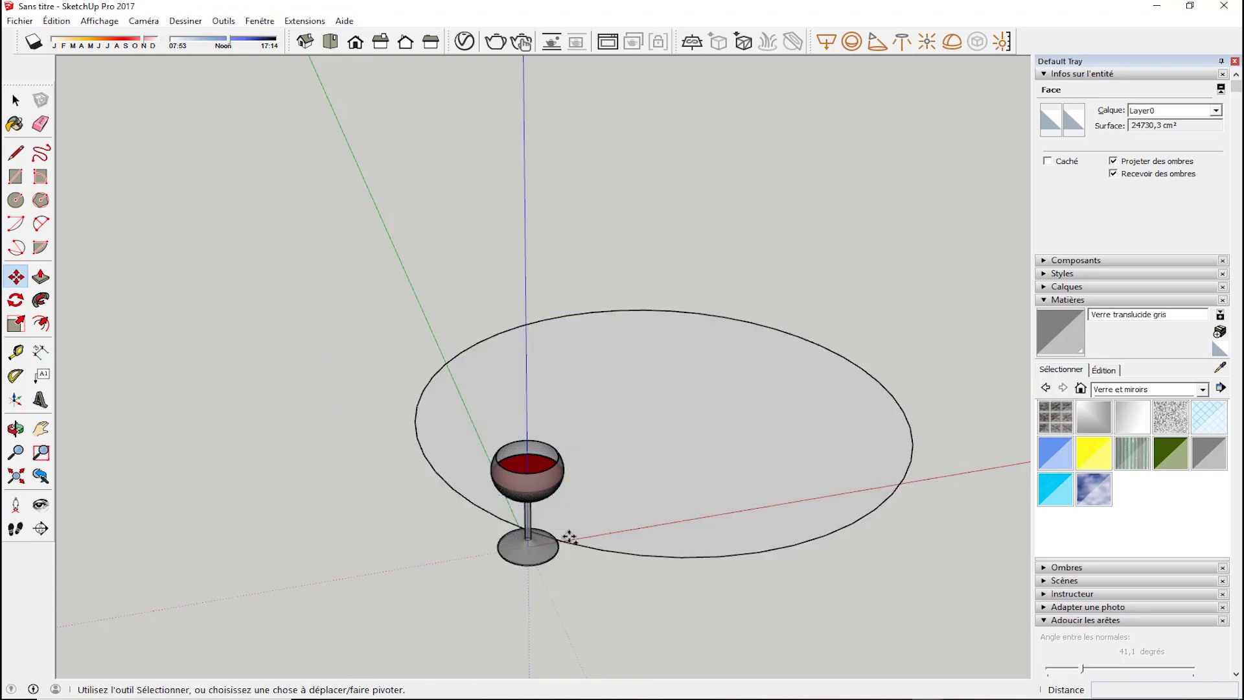
middle_click_drag(653, 530, 528, 417)
left_click(526, 418)
key("Escape")
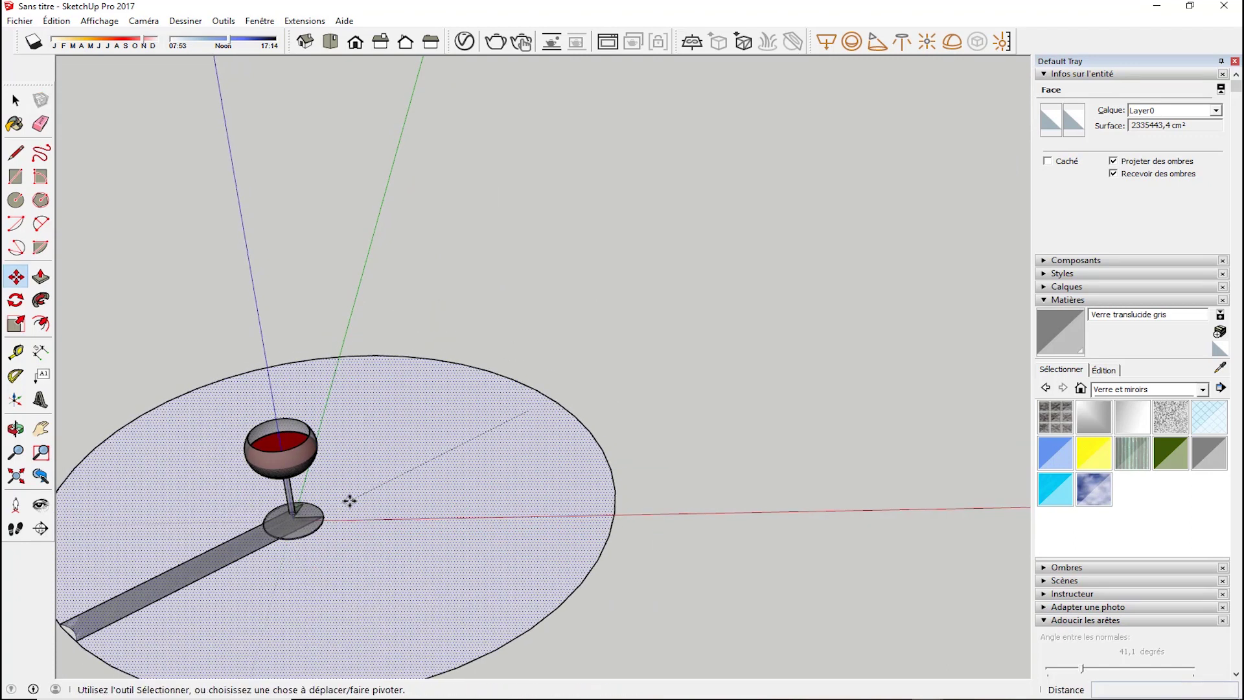
Select all the connected glass geometry without the large disc and make it a group.
left_click(16, 100)
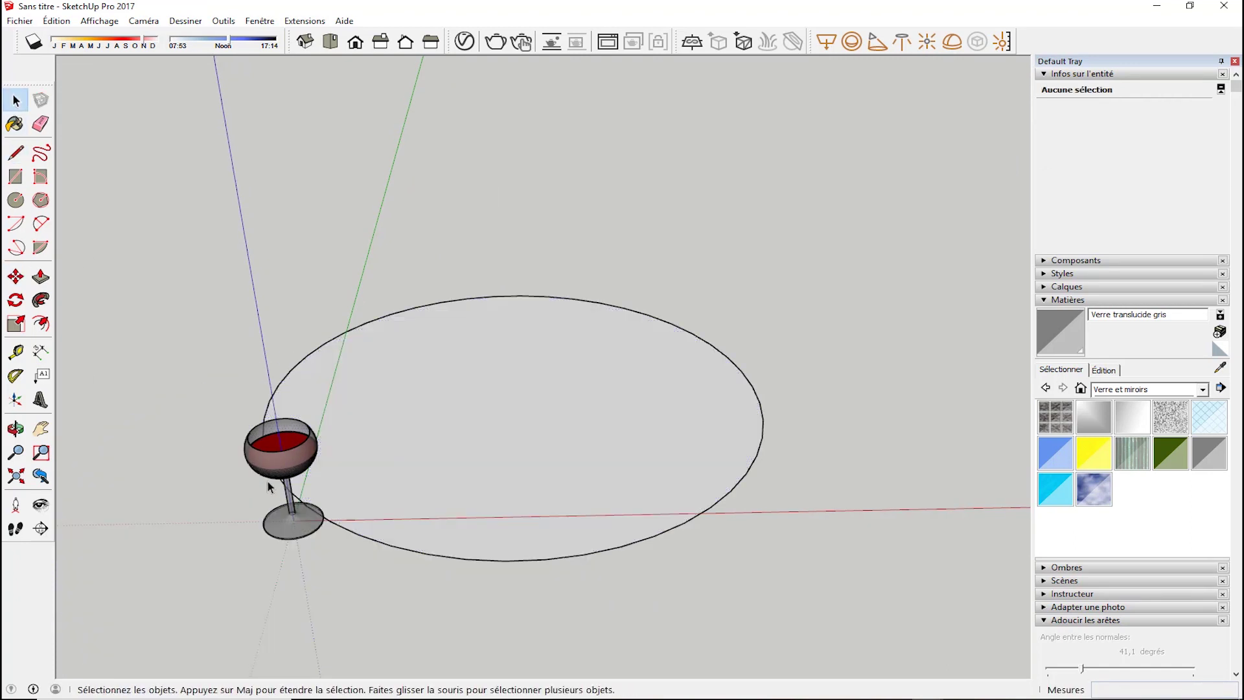
triple_click(286, 516)
left_click(367, 522)
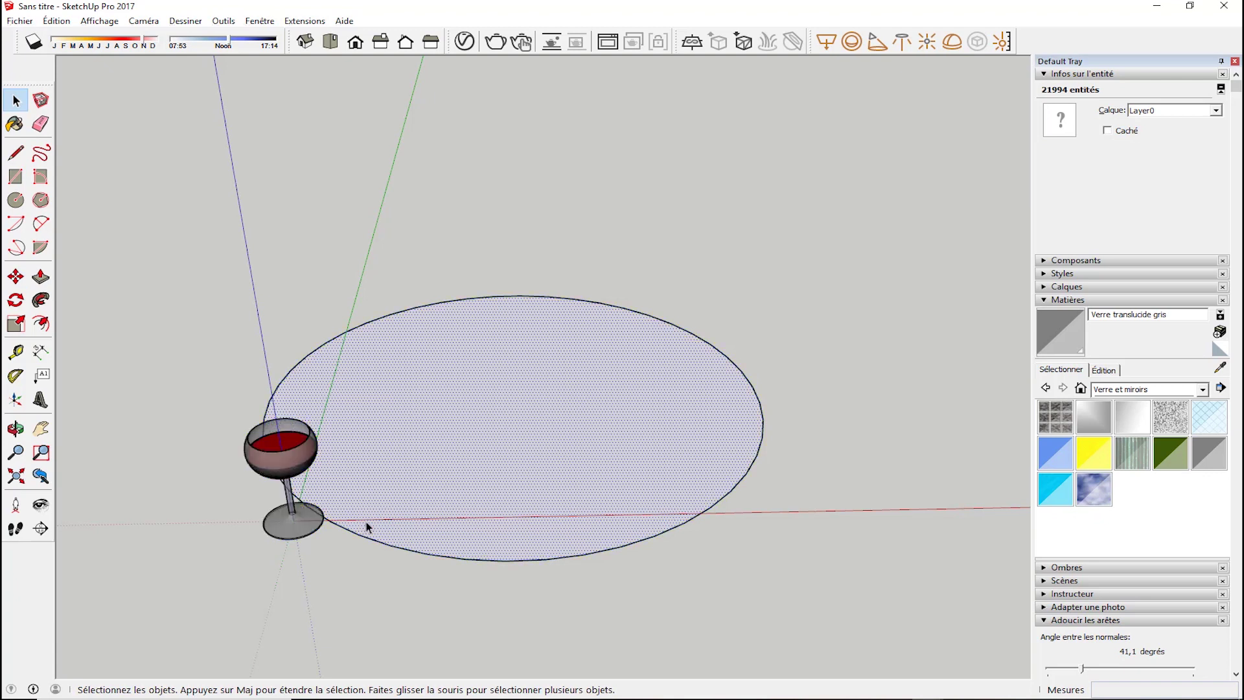
mouse_move(289, 456)
middle_mouse_down()
mouse_move(375, 410)
mouse_move(290, 458)
middle_mouse_up()
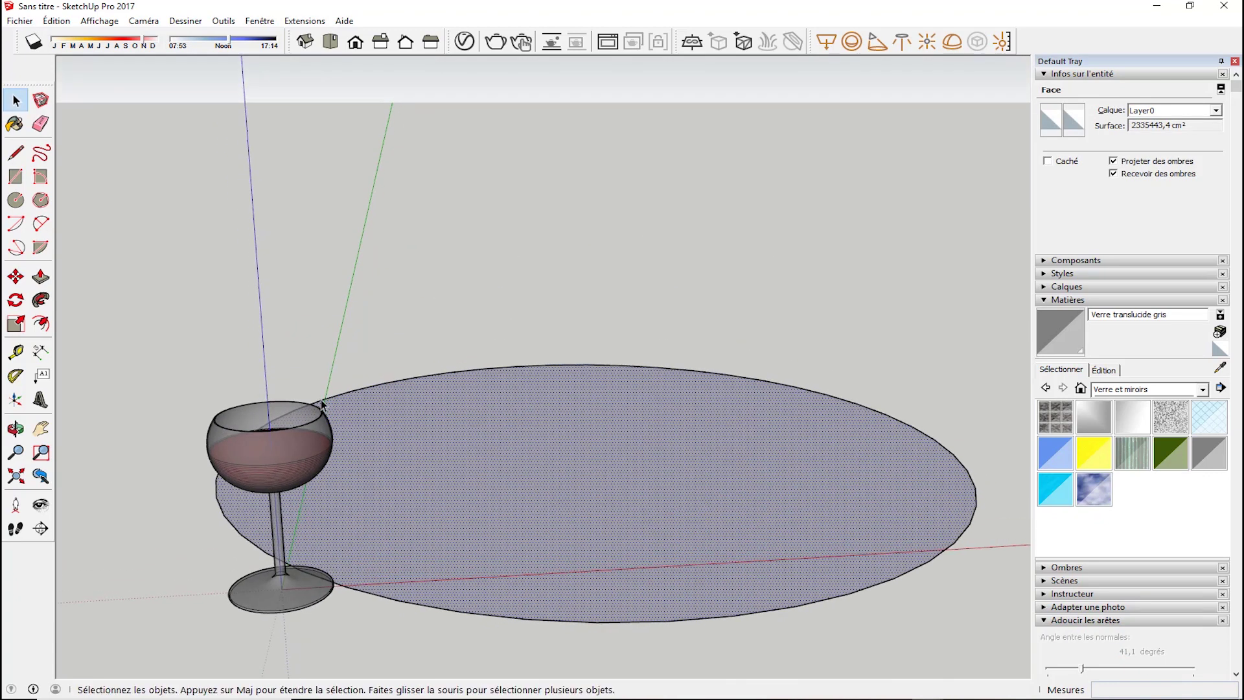
triple_click(290, 457)
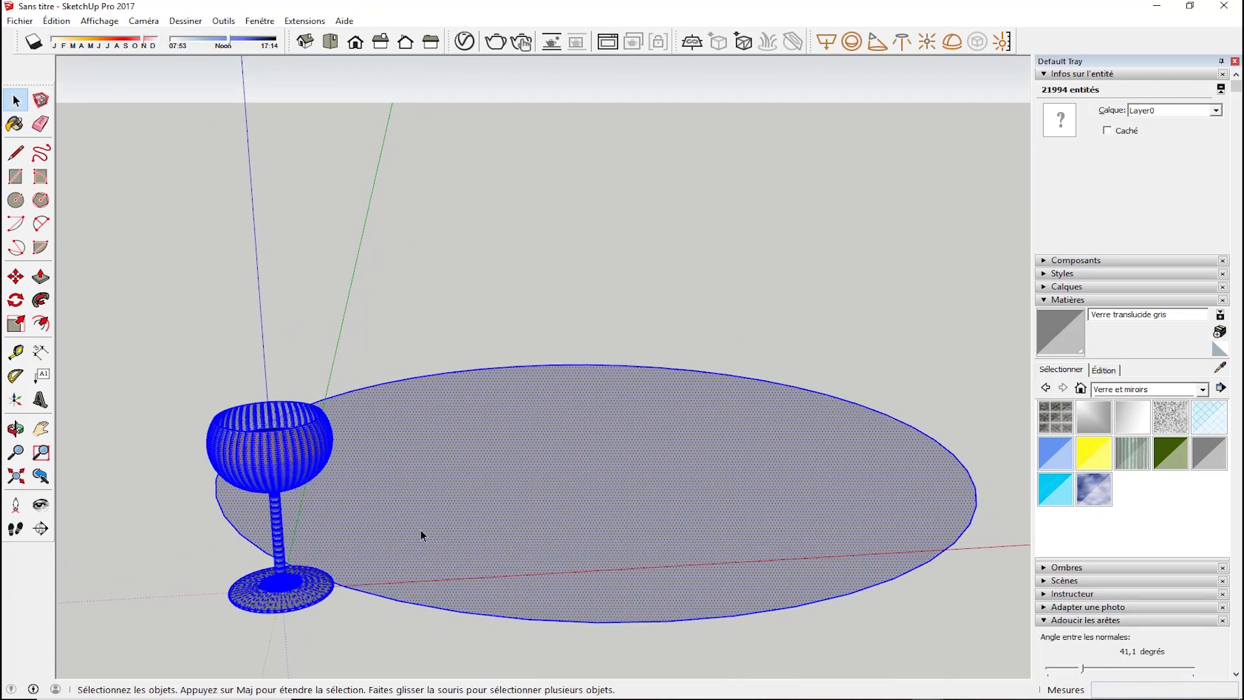
left_click(421, 530)
triple_click(277, 464)
right_click(269, 469)
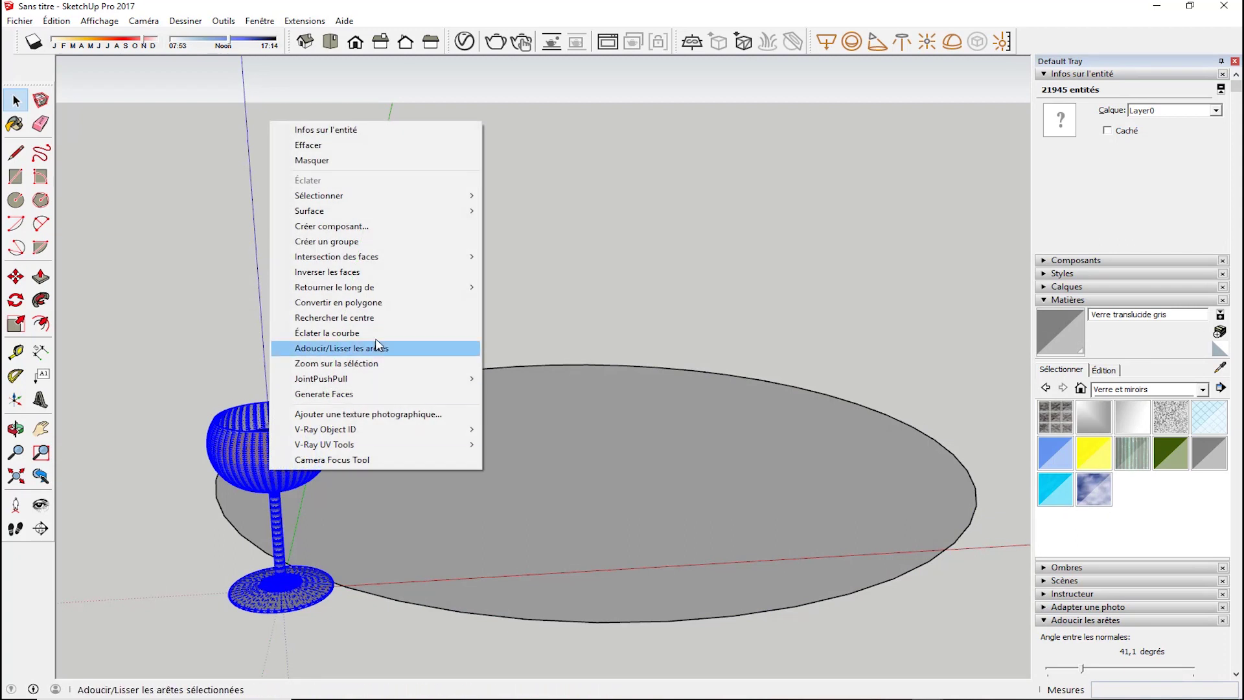
left_click(353, 241)
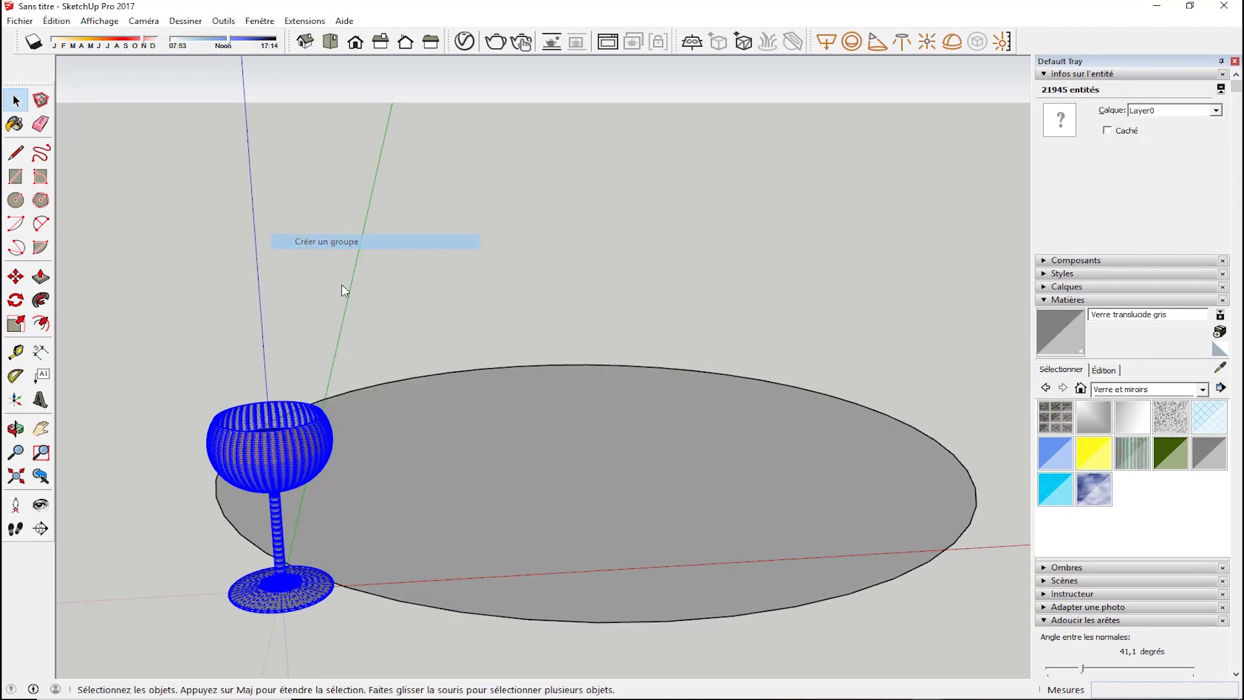
Move the large disc, face and edges together, so that the wine glass stands well inside its outline.
left_click(469, 497)
key("m")
middle_click_drag(430, 352, 574, 519)
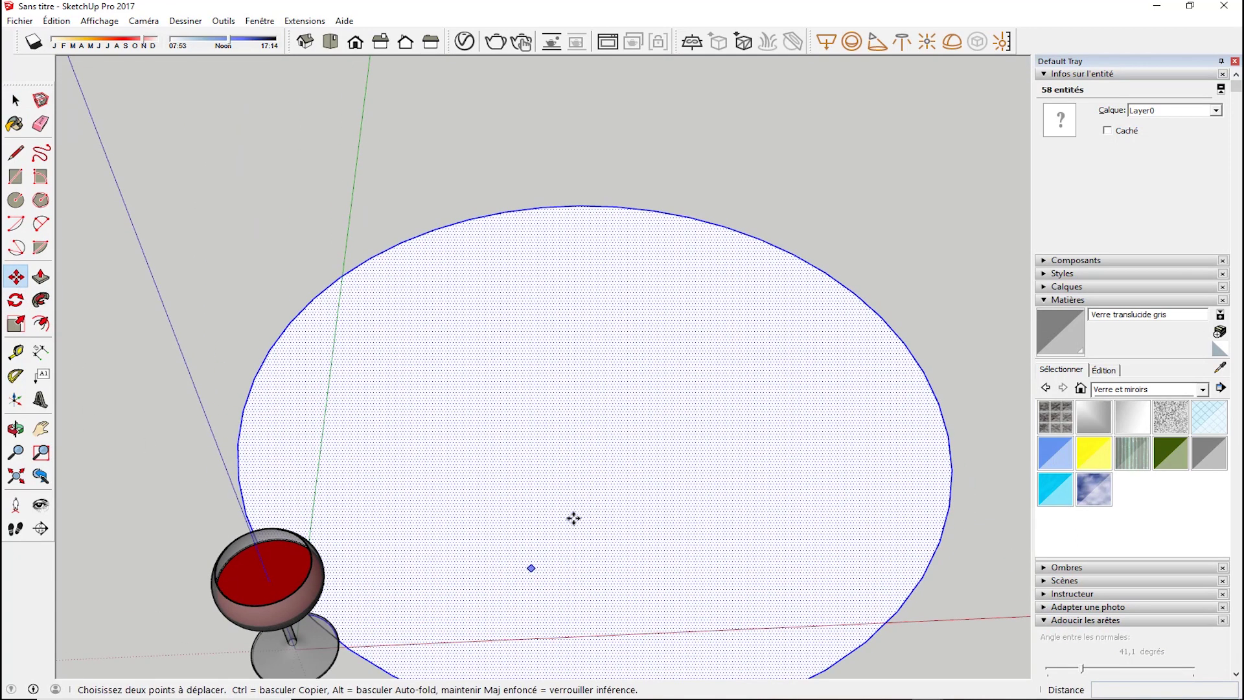
left_click(593, 427)
middle_click_drag(403, 596, 480, 424)
middle_click_drag(408, 570, 298, 561)
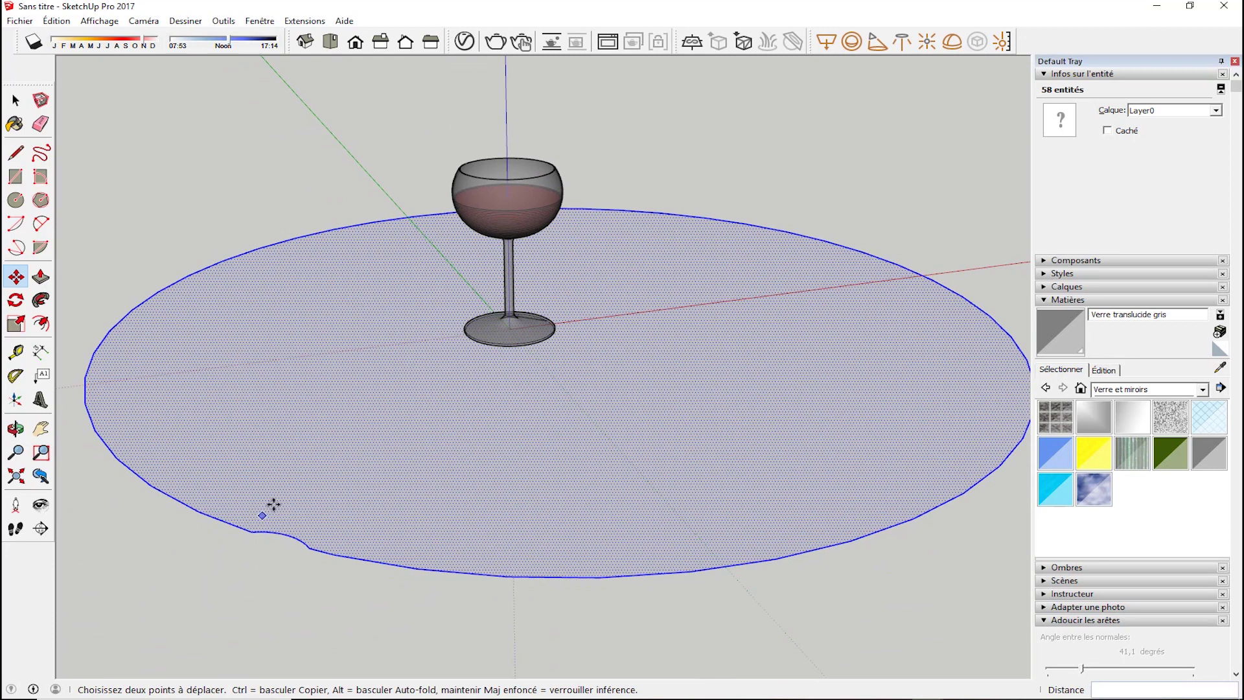
scroll(449, 368, "up", 3)
mouse_move(481, 353)
middle_mouse_down()
mouse_move(523, 428)
mouse_move(457, 523)
middle_mouse_up()
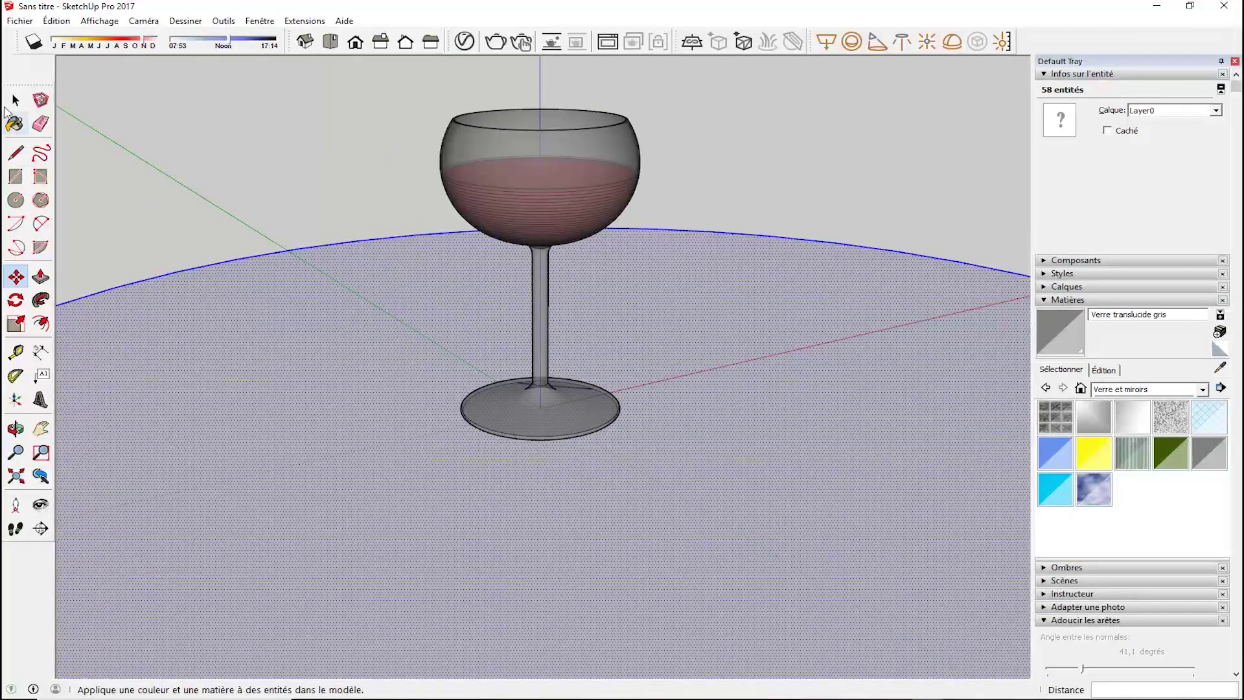
Paint the large disc with the Cerisier original material from the Bois collection.
left_click(15, 100)
left_click(1120, 389)
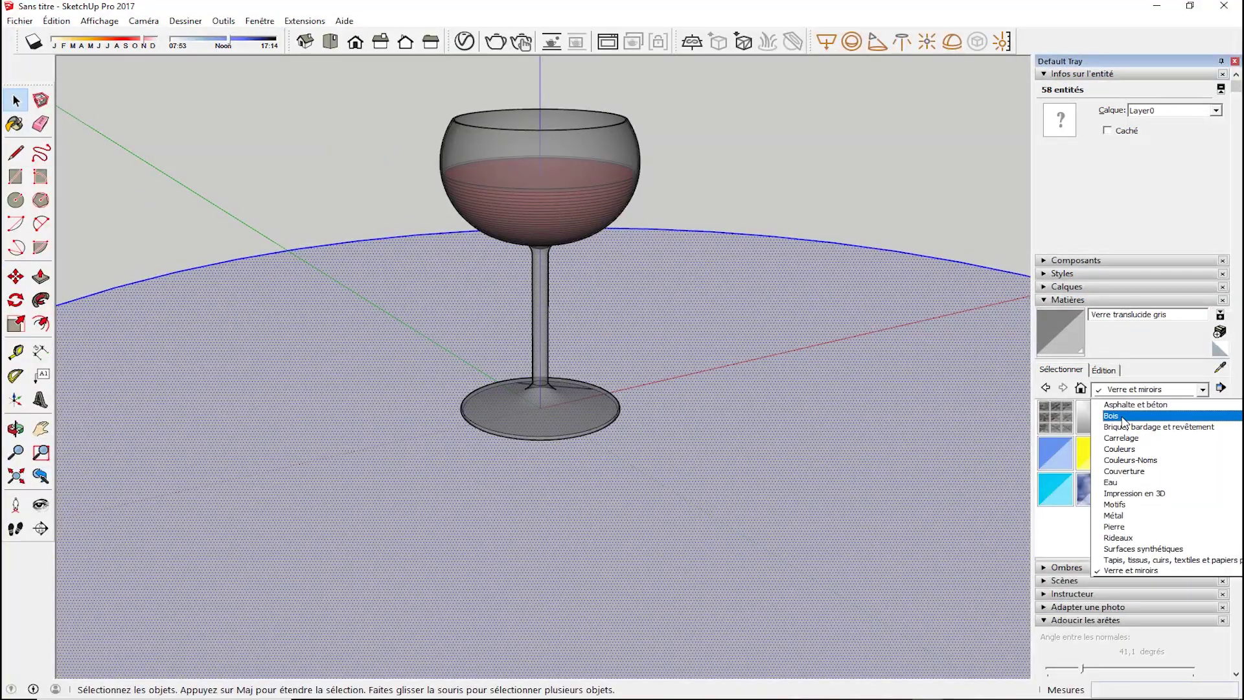
left_click(1127, 409)
left_click(1054, 452)
left_click(774, 449)
mouse_move(769, 453)
middle_mouse_down("shift")
mouse_move(728, 409)
mouse_move(775, 468)
mouse_move(738, 462)
middle_mouse_up("shift")
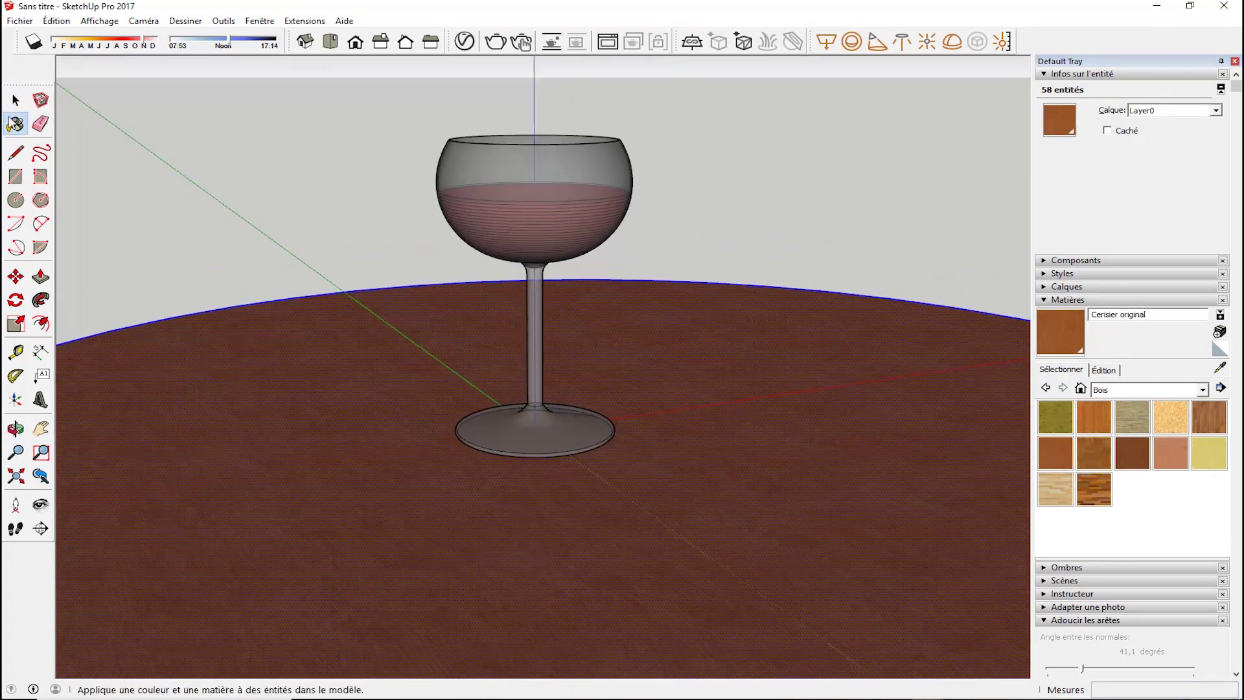
Move the standard views toolbar to its own row and run a short V-Ray test render of the glass.
key("space")
middle_click_drag(382, 178, 462, 123)
key("space")
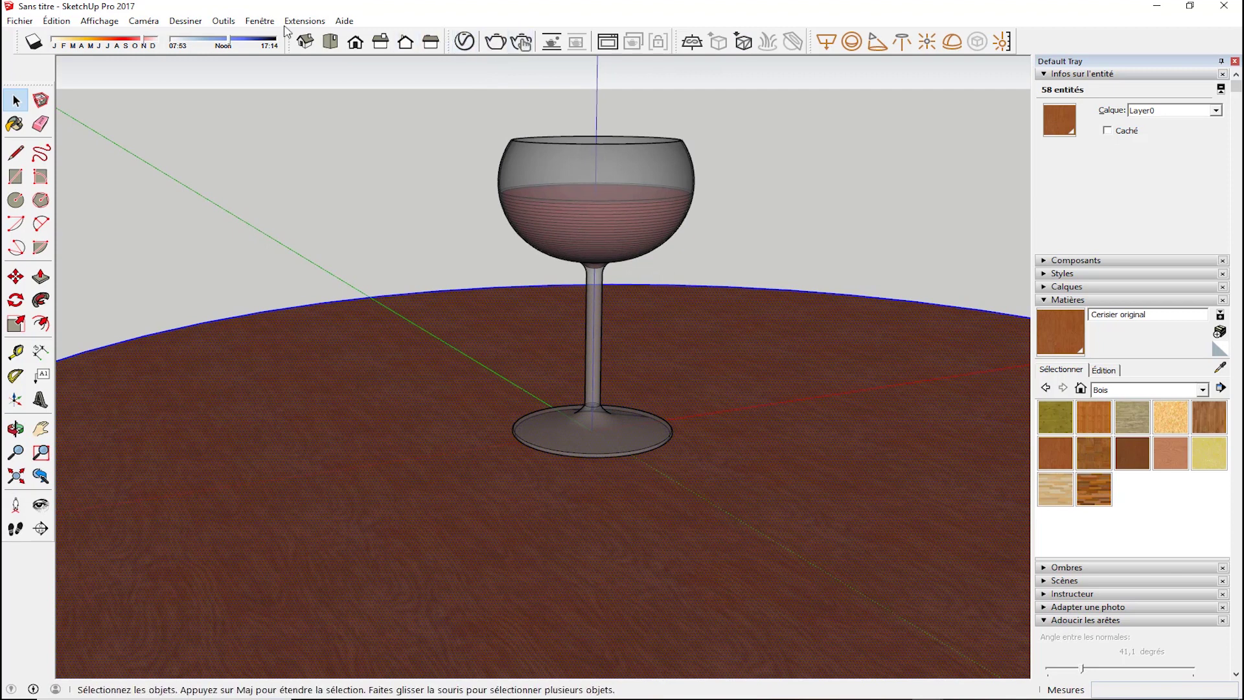
left_click_drag(286, 36, 198, 67)
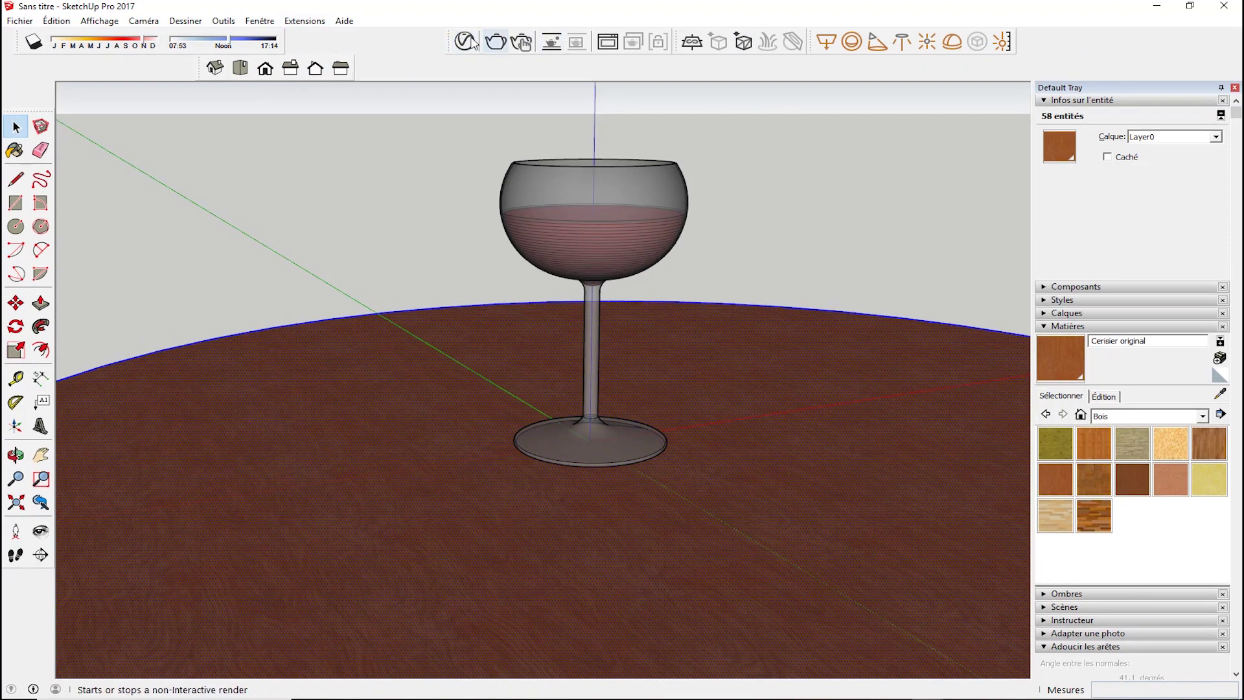
left_click(495, 41)
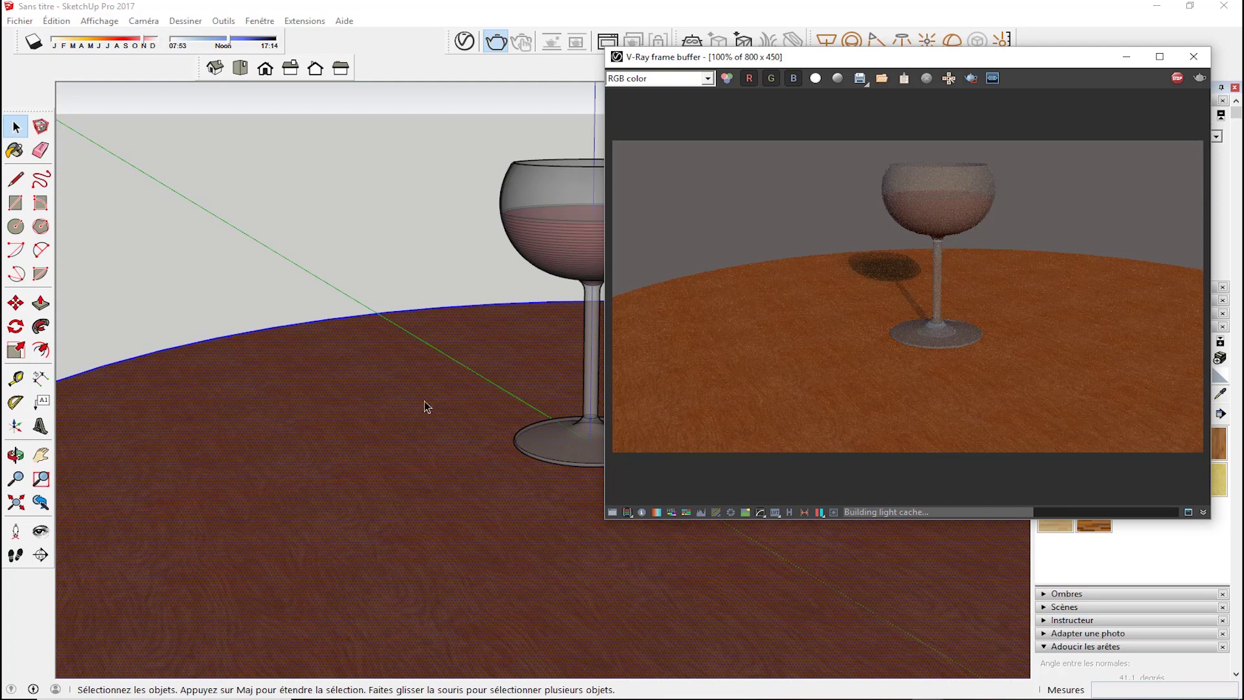
left_click(1178, 82)
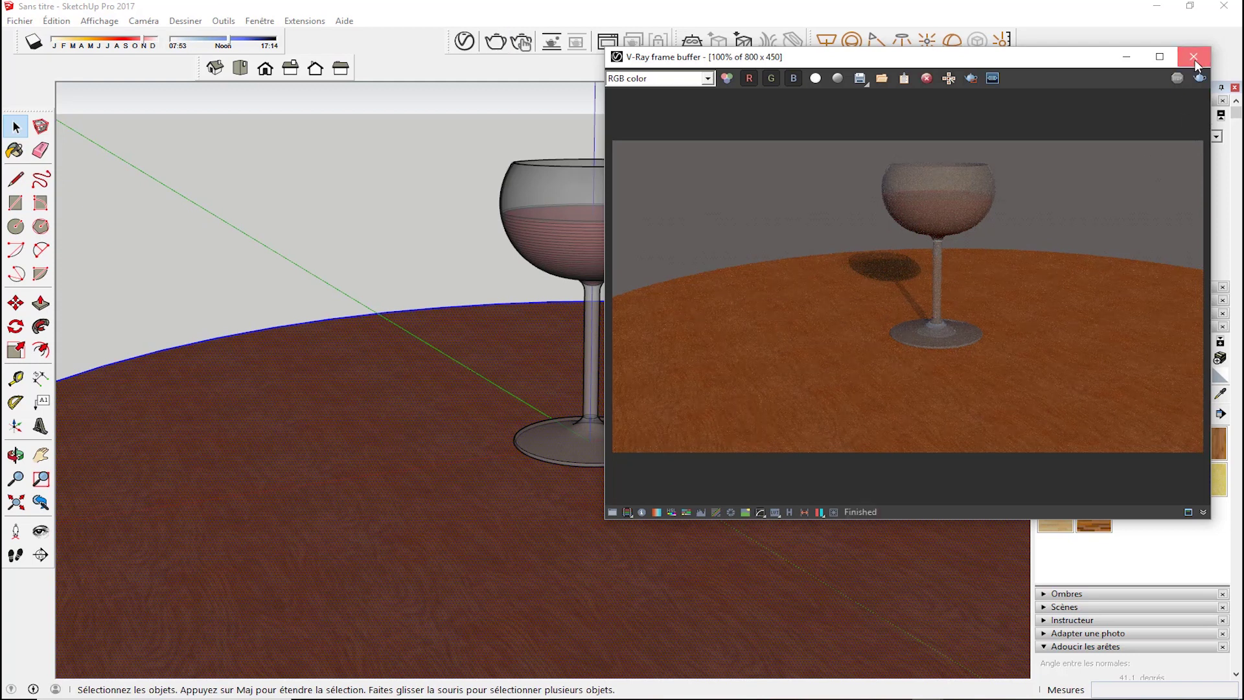
left_click(1193, 58)
Run an interactive V-Ray render and examine the glass and its shadow from several viewing angles.
left_click(521, 44)
mouse_move(391, 411)
middle_mouse_down()
mouse_move(755, 430)
mouse_move(159, 460)
mouse_move(241, 458)
middle_mouse_up()
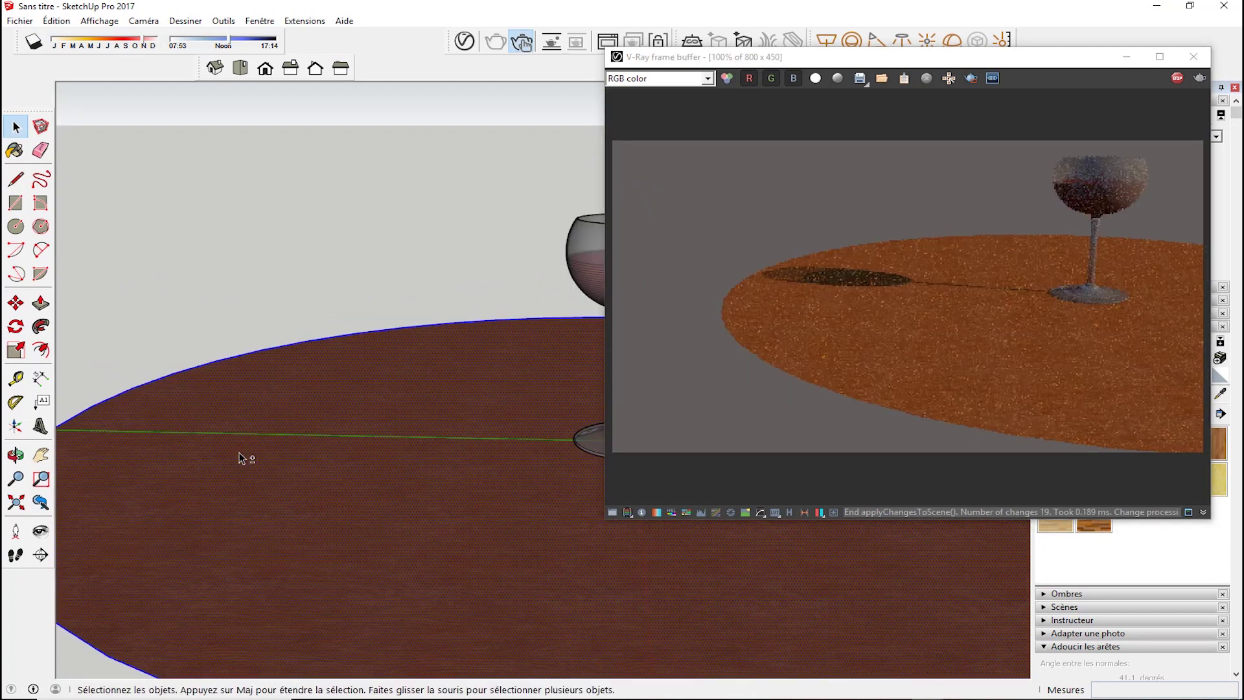
mouse_move(319, 464)
middle_mouse_down()
mouse_move(394, 447)
mouse_move(309, 482)
mouse_move(486, 508)
mouse_move(299, 525)
middle_mouse_up()
mouse_move(521, 551)
middle_mouse_down()
mouse_move(400, 555)
mouse_move(445, 558)
middle_mouse_up()
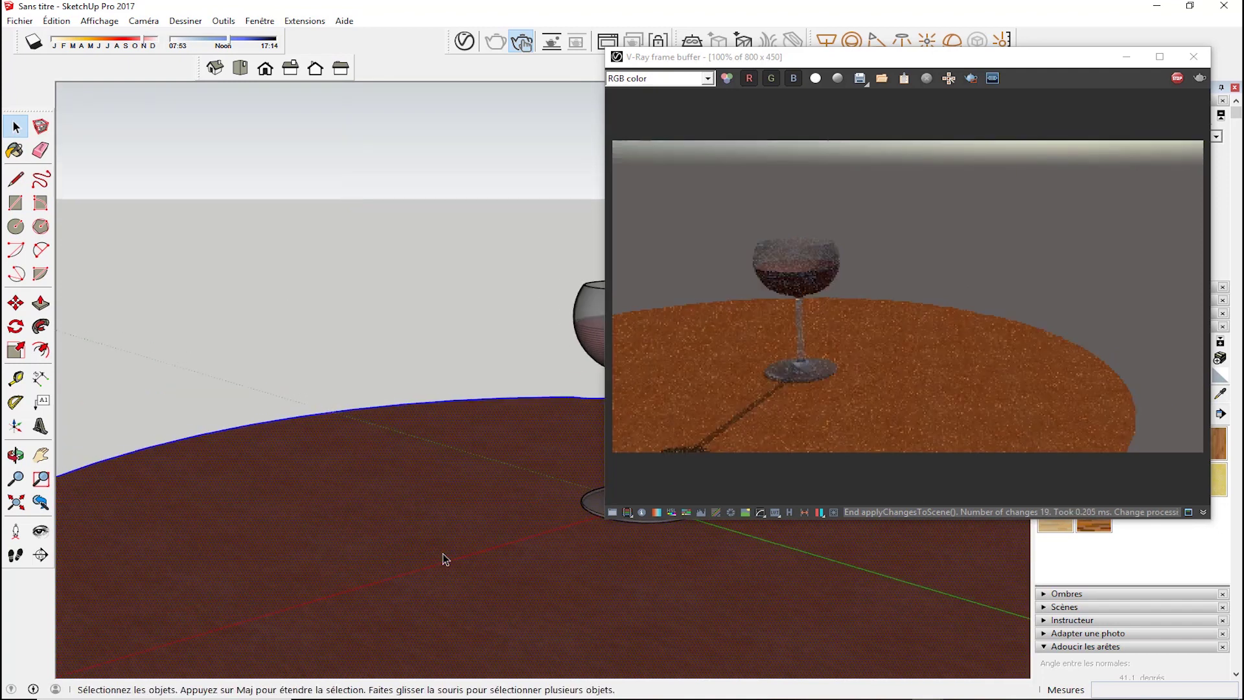
mouse_move(298, 567)
middle_mouse_down()
mouse_move(402, 563)
mouse_move(208, 569)
middle_mouse_up()
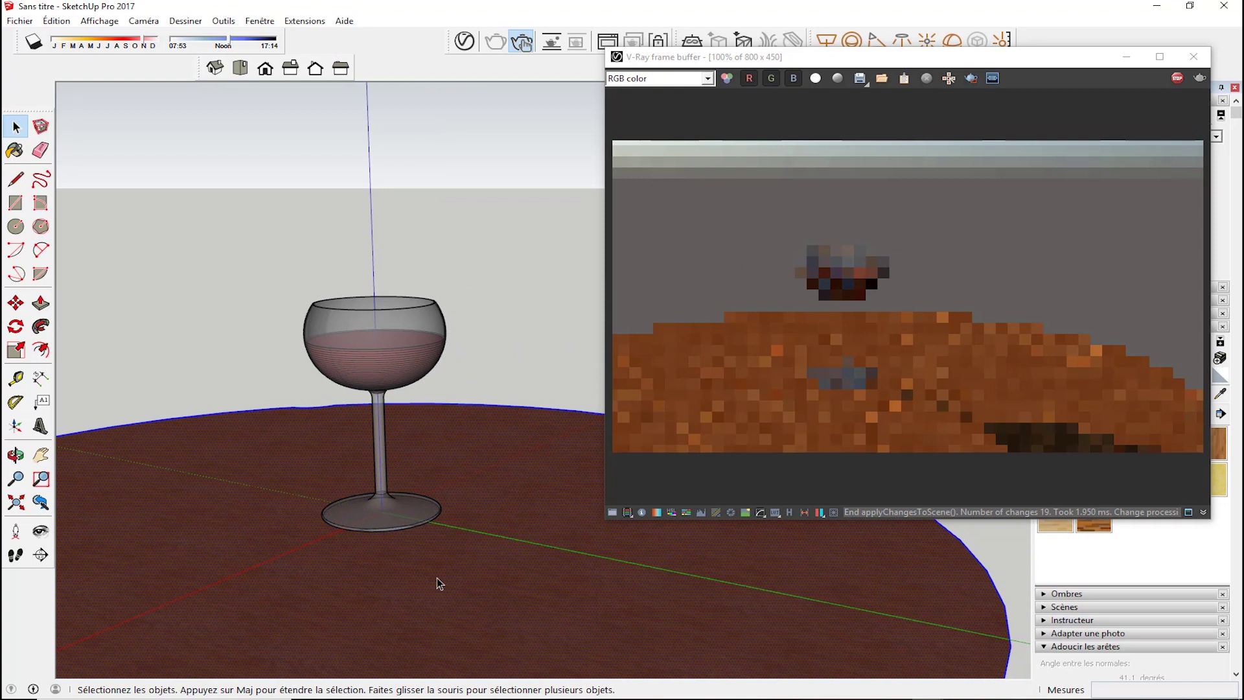
middle_click_drag(404, 573, 425, 575)
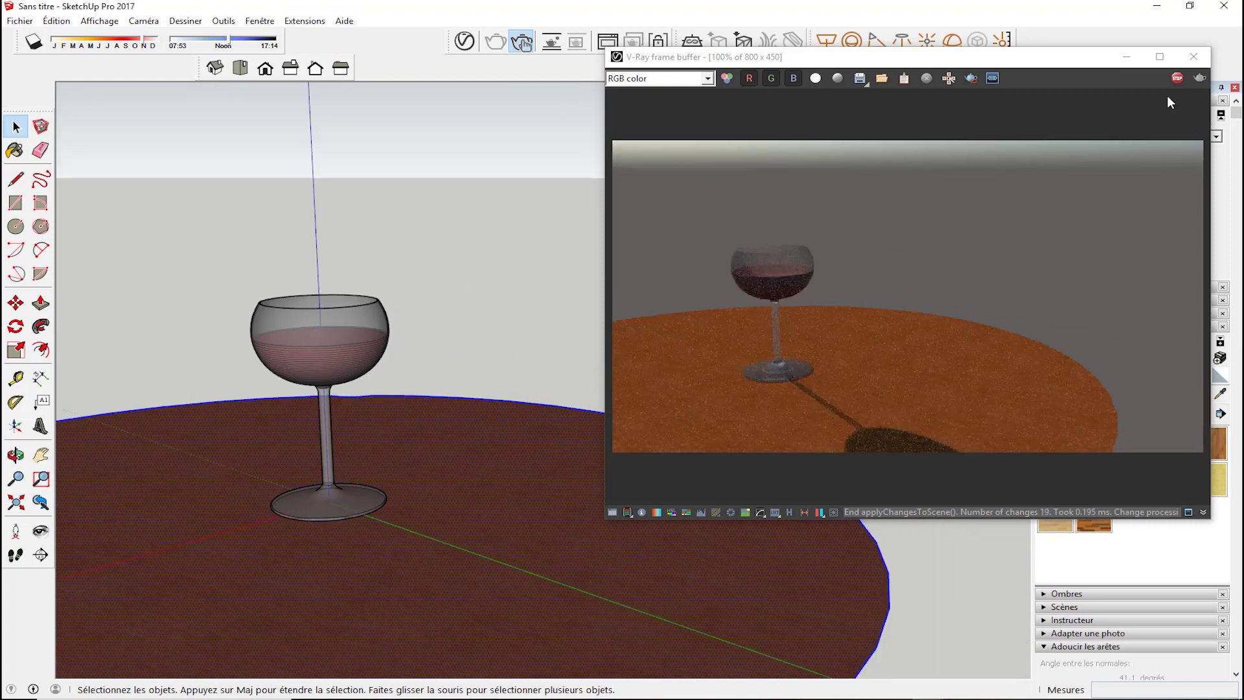
left_click(1178, 78)
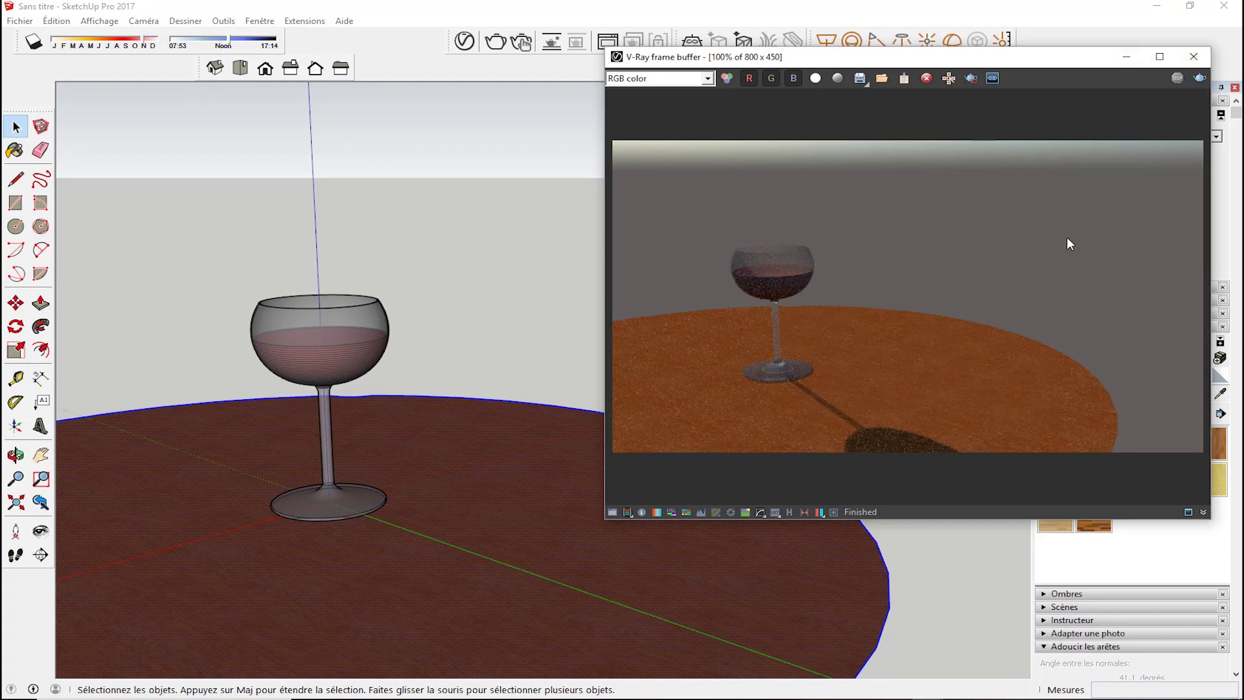
Open the V-Ray Asset Editor reduced to its material list and close the render frame buffer.
left_click(464, 41)
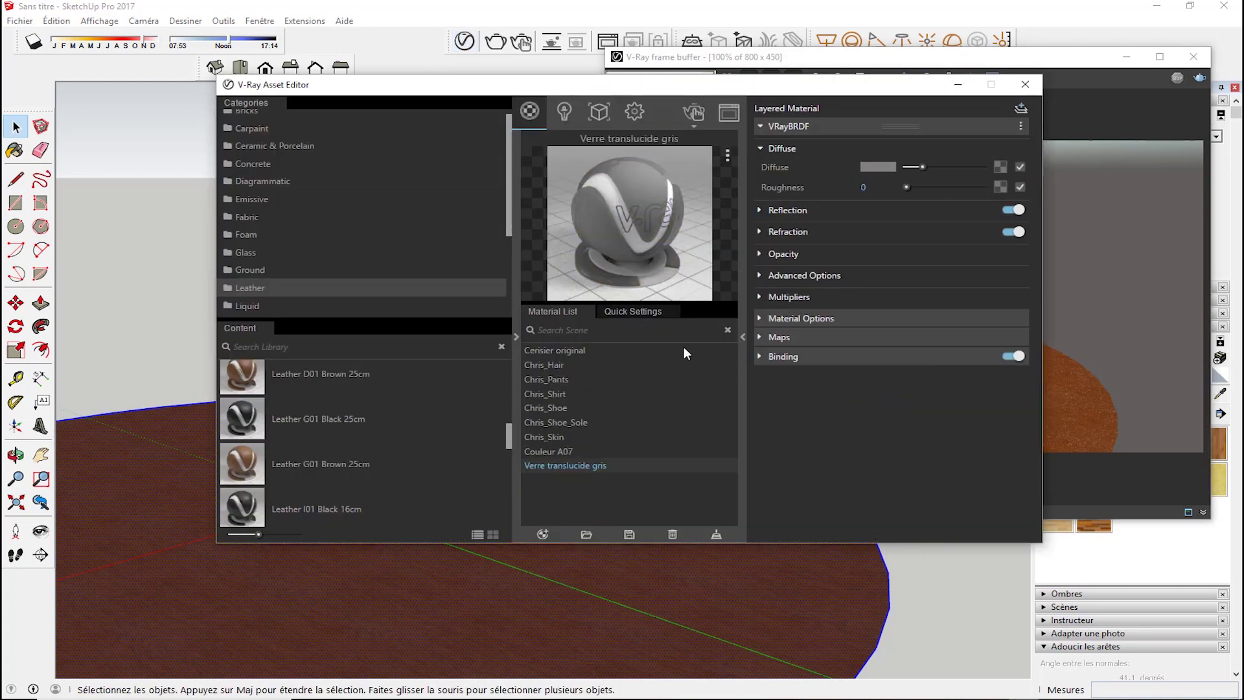
left_click(516, 337)
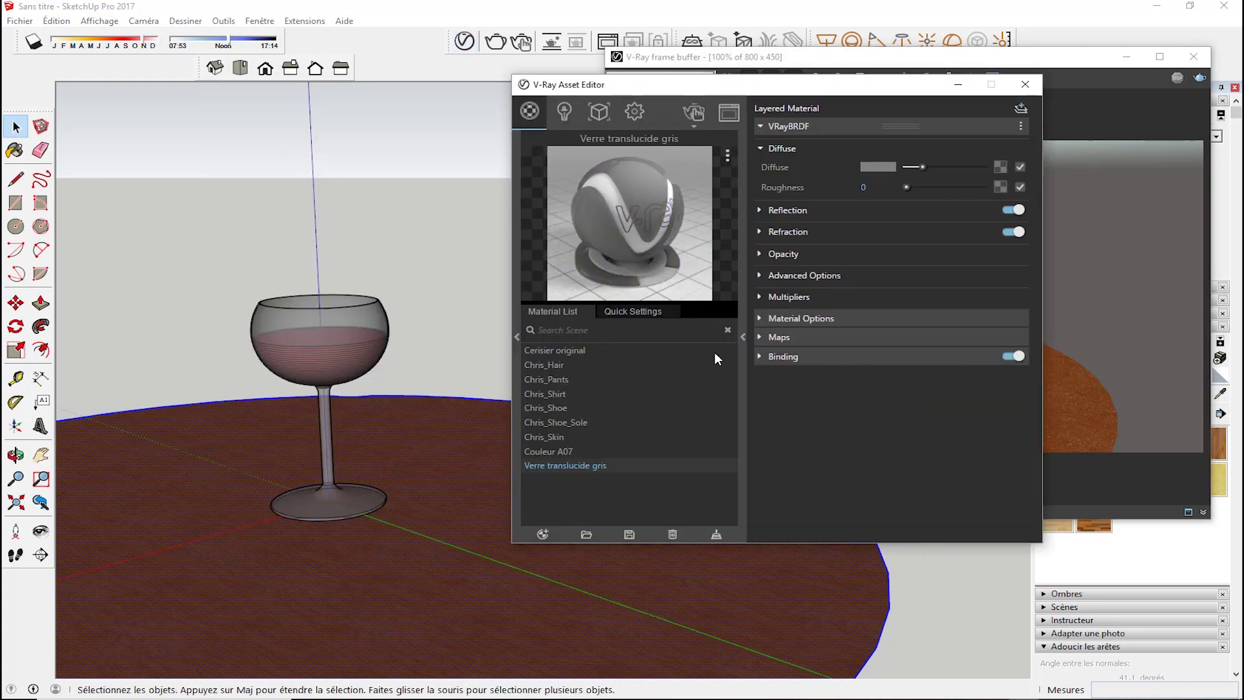
left_click(742, 337)
left_click(1193, 57)
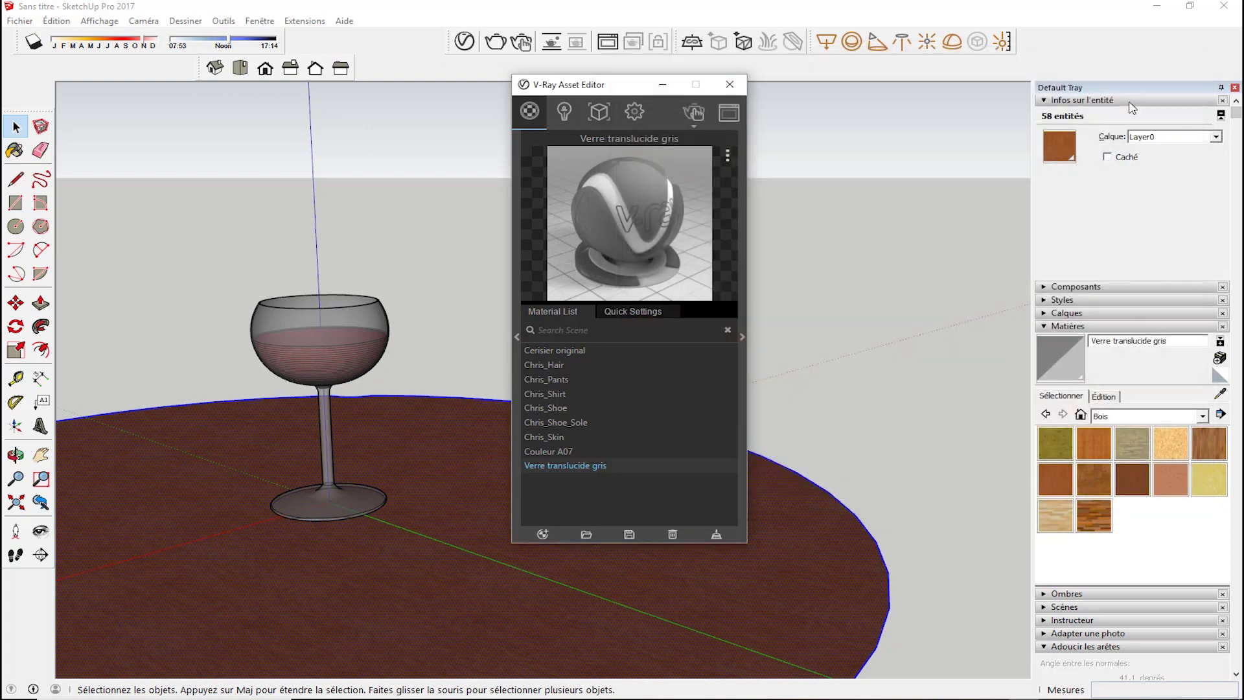
Sample the glass's Verre translucide gris material and select all objects in the scene that use it.
left_click(1220, 393)
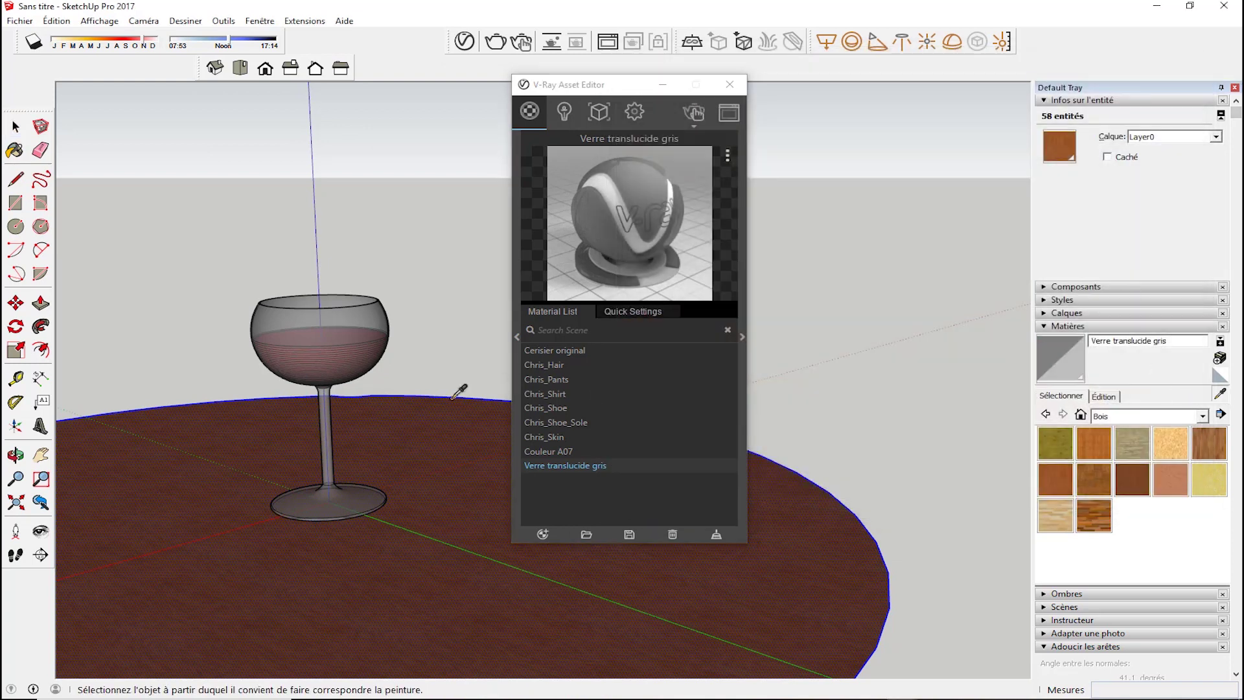
left_click(345, 322)
right_click(556, 465)
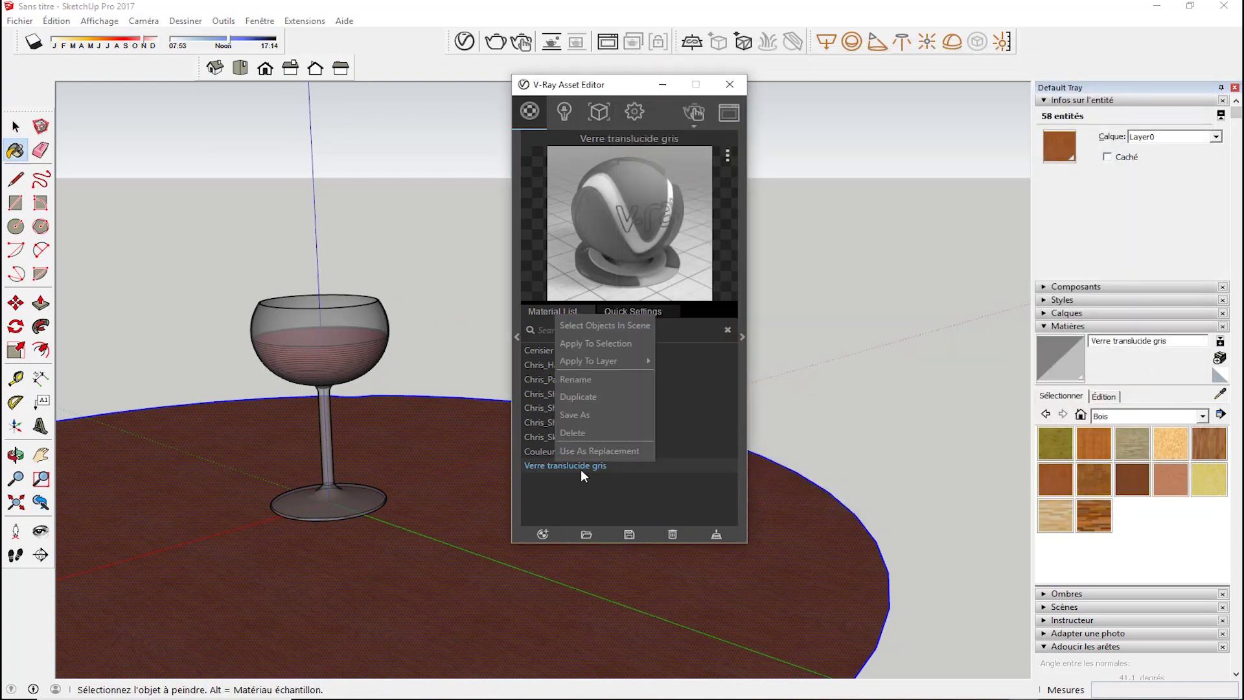
left_click(568, 350)
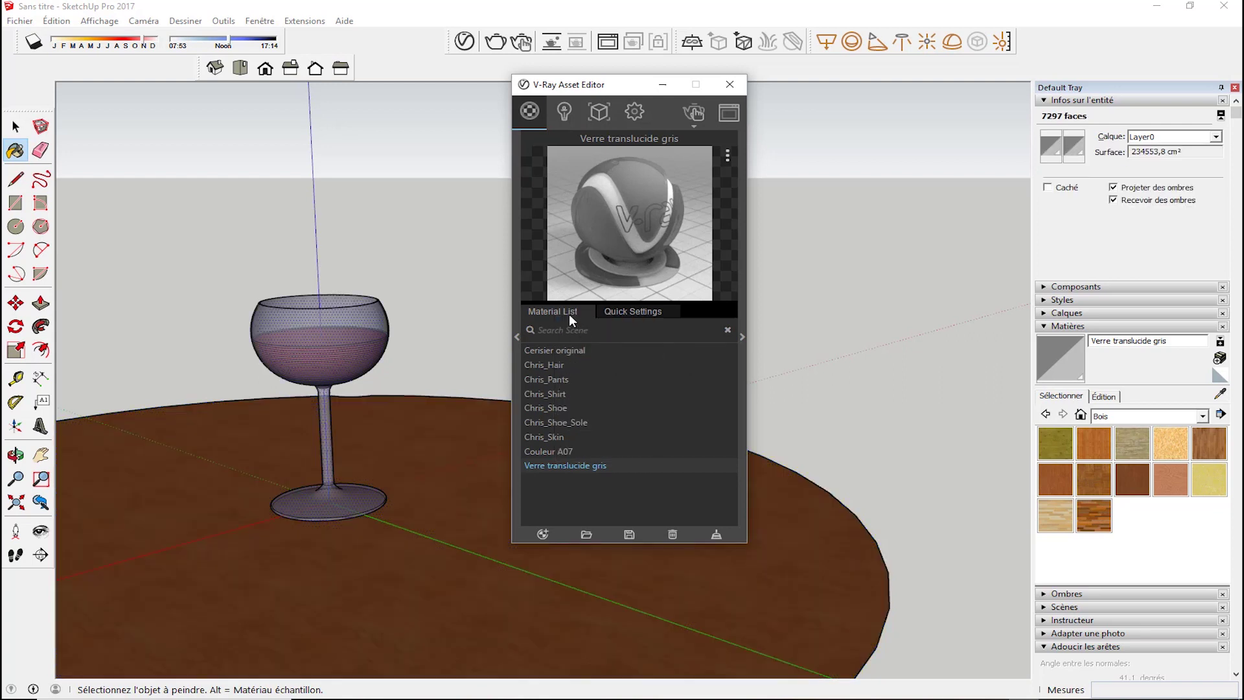
Add the PolyCarbonate material from the Glass library to the scene and apply it to the selected glass faces.
left_click(516, 337)
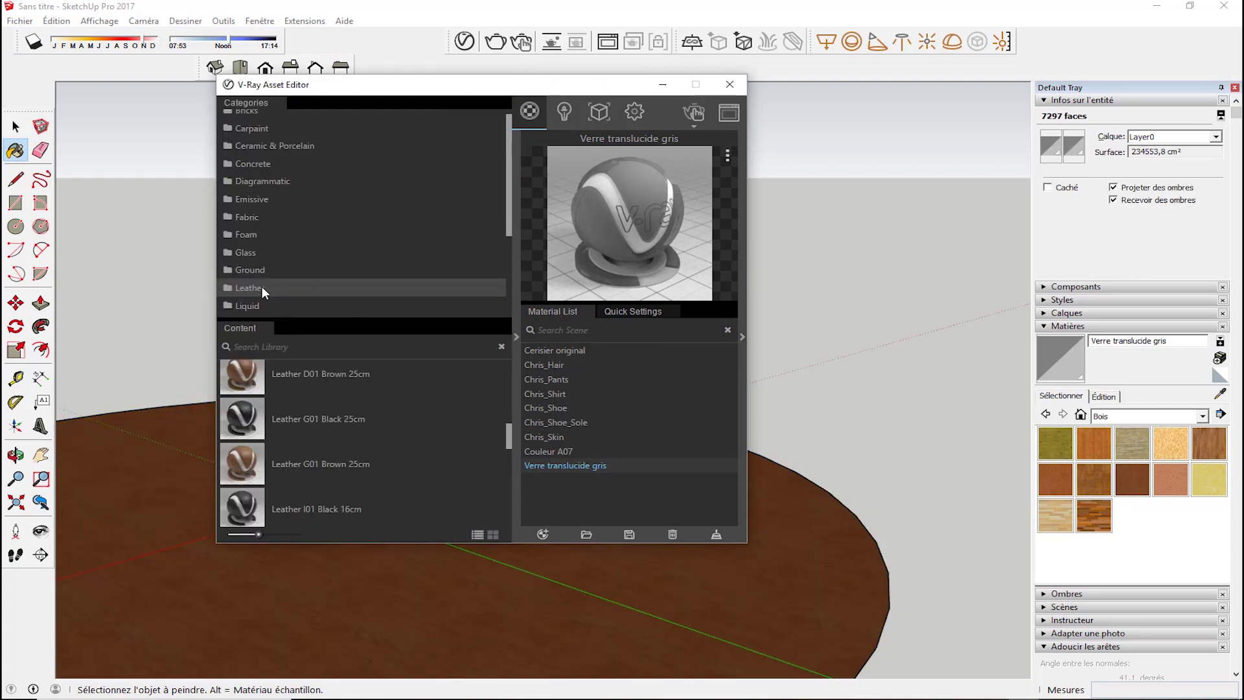
scroll(259, 241, "down", 3)
left_click(246, 114)
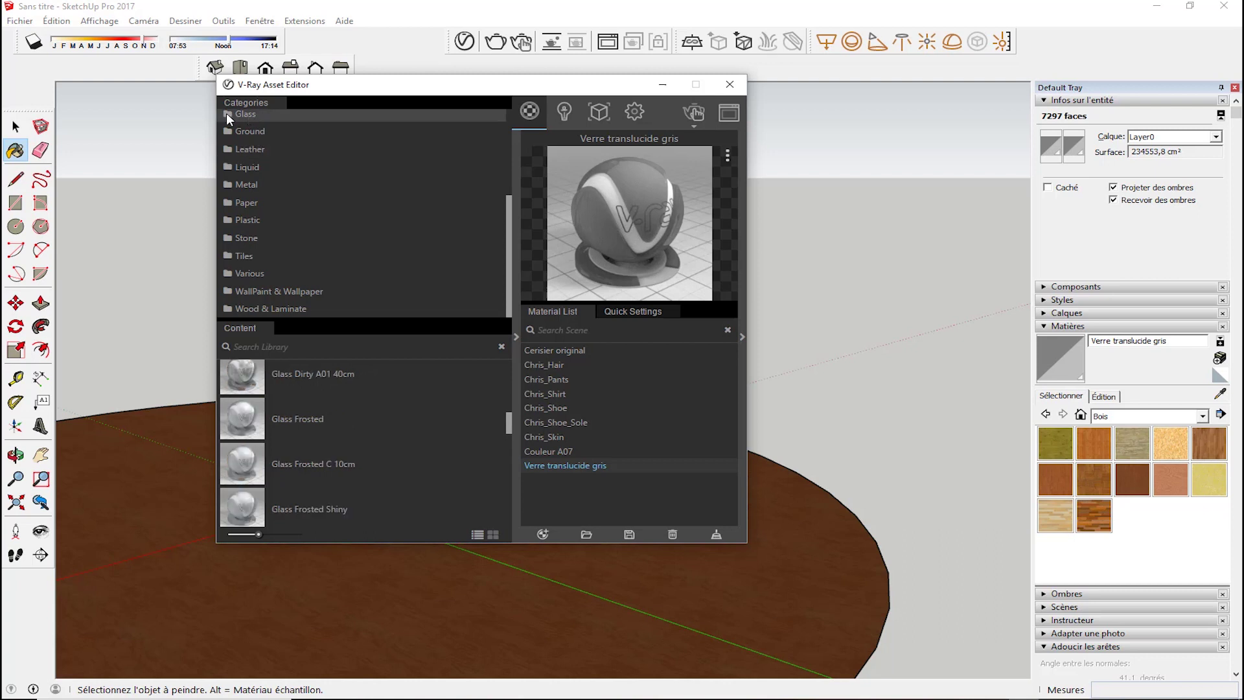
scroll(297, 450, "down", 5)
left_click_drag(285, 503, 597, 509)
right_click(568, 464)
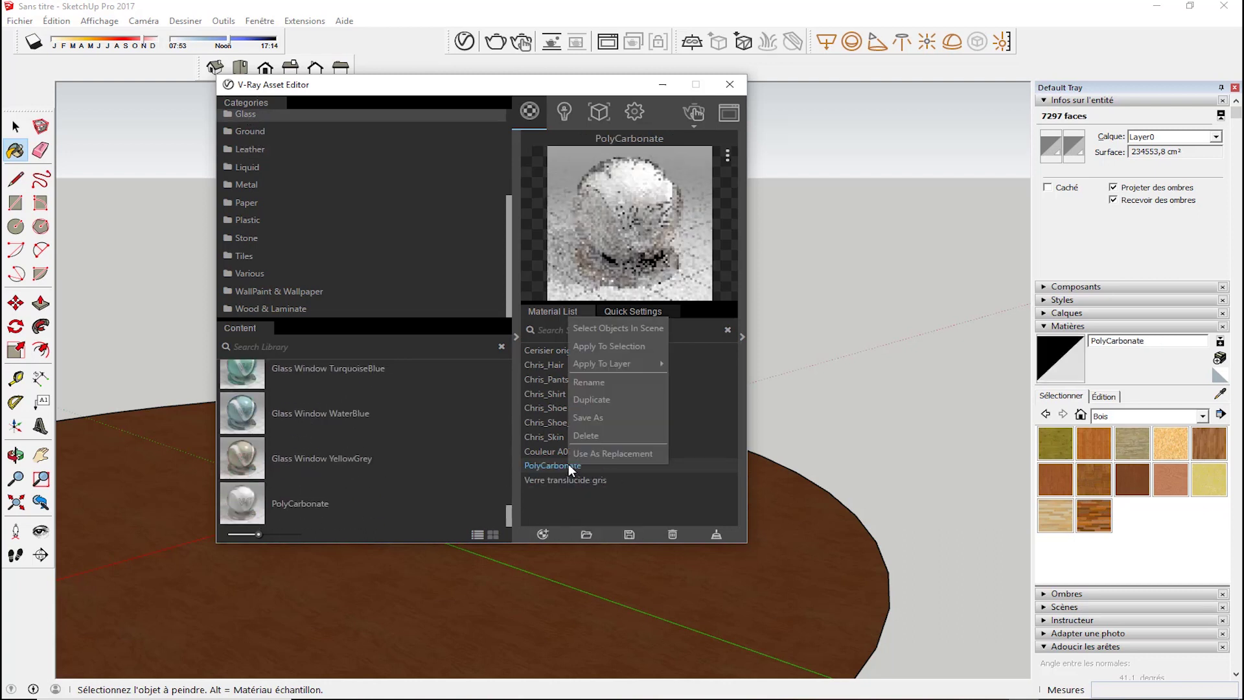
left_click(606, 330)
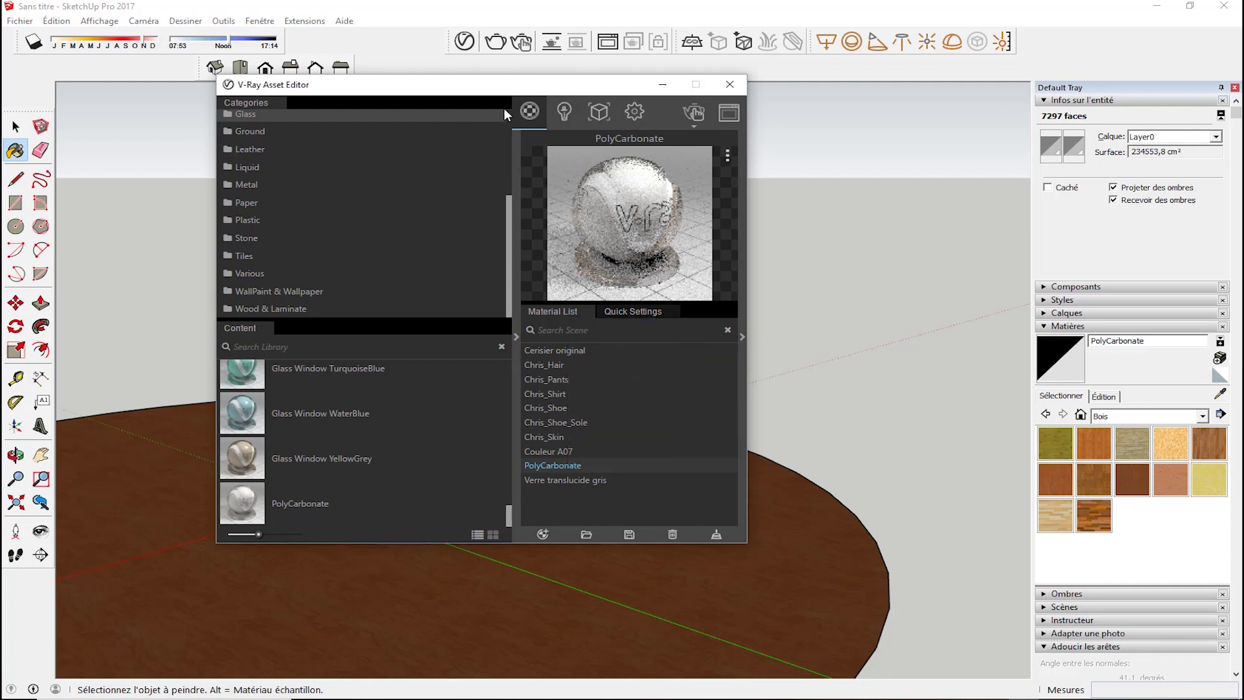
Sample the wine's Couleur A07 material and select all objects in the scene that use it.
left_click_drag(575, 90, 758, 90)
middle_click_drag(324, 285, 1239, 499)
left_click(1219, 394)
left_click(330, 449)
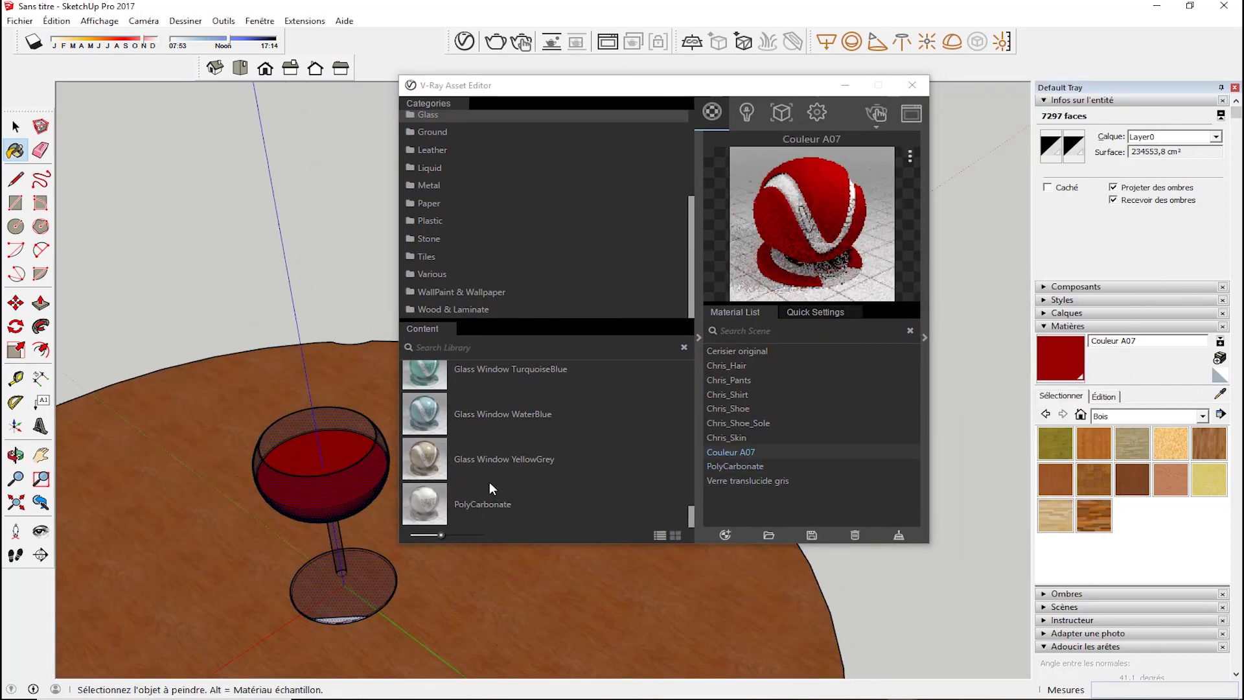
right_click(725, 450)
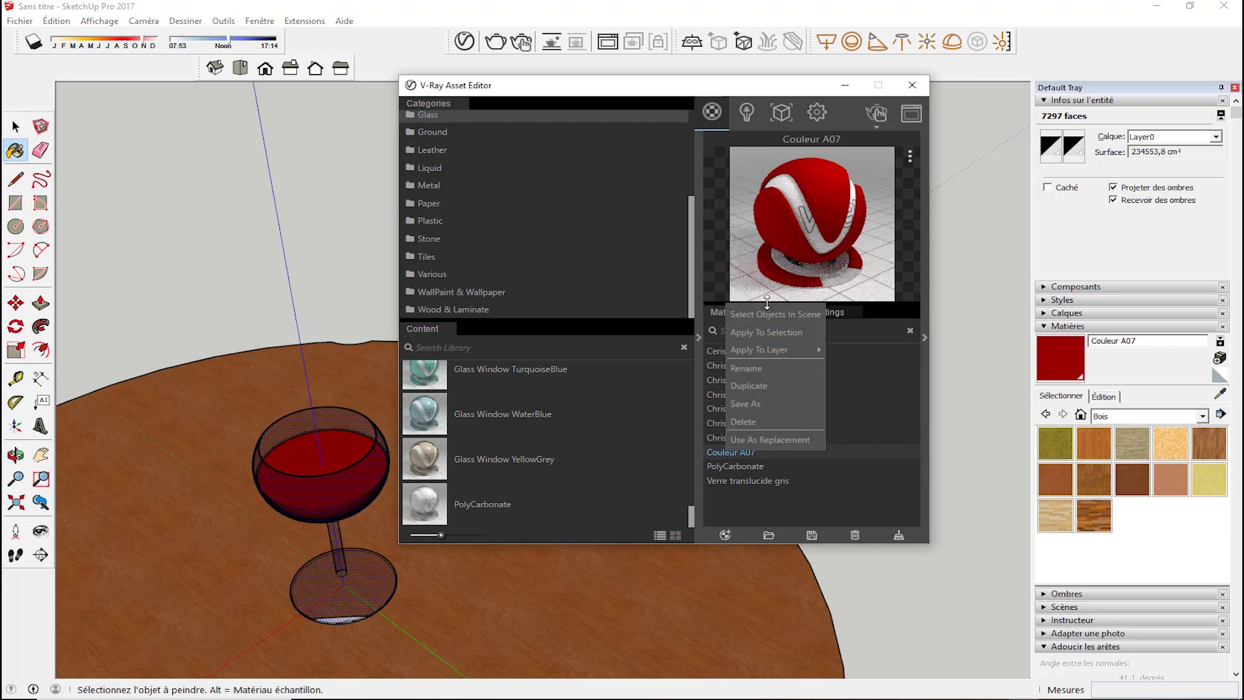
left_click(713, 481)
right_click(725, 451)
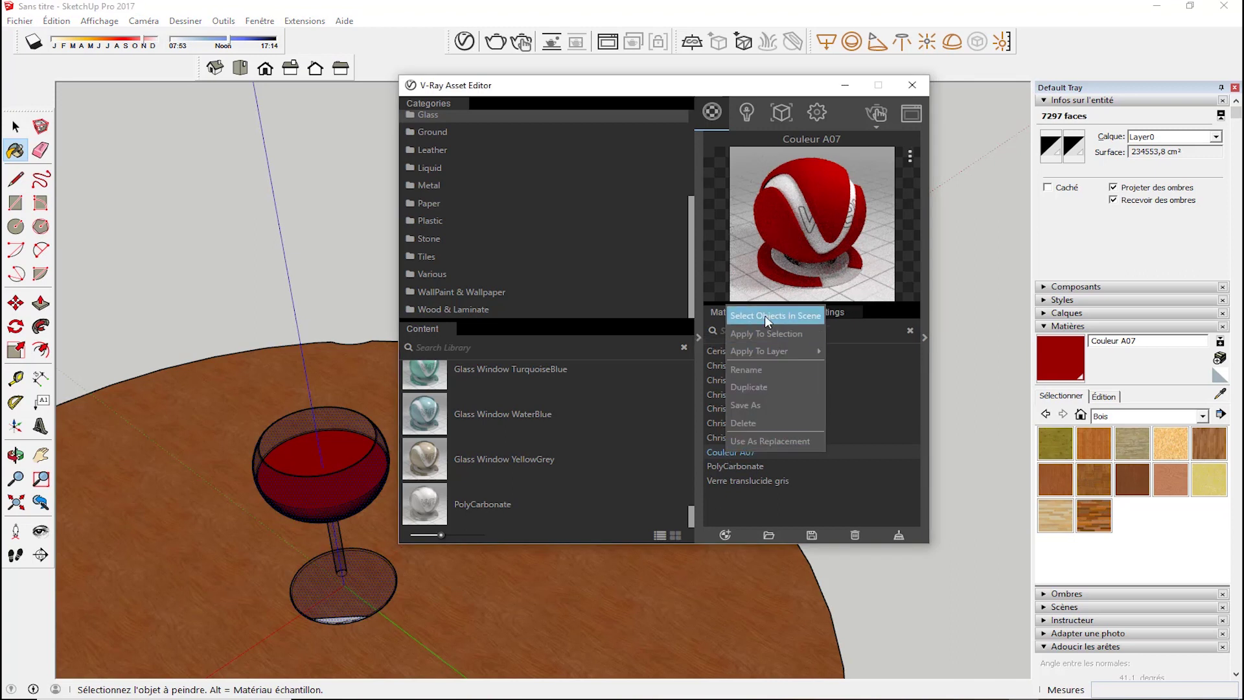
left_click(764, 316)
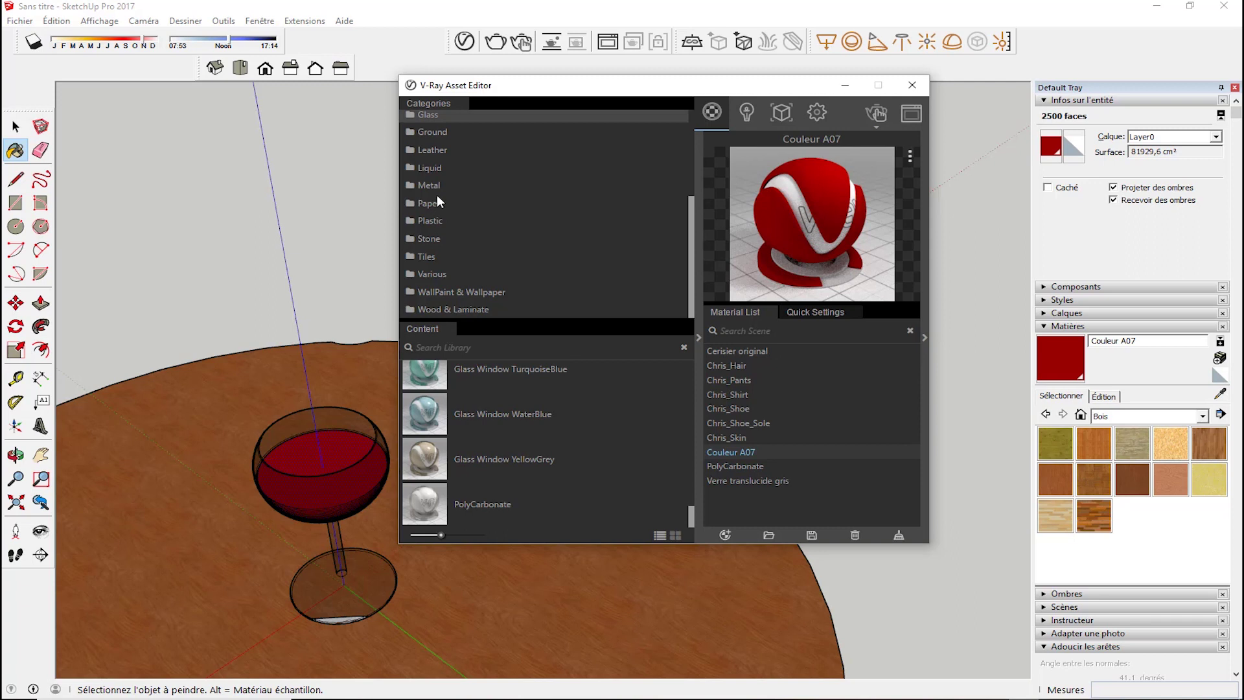
Add the Wine Red material from the Liquid library and apply it to the selected wine faces.
left_click(436, 167)
left_click_drag(468, 416, 739, 470)
right_click(729, 492)
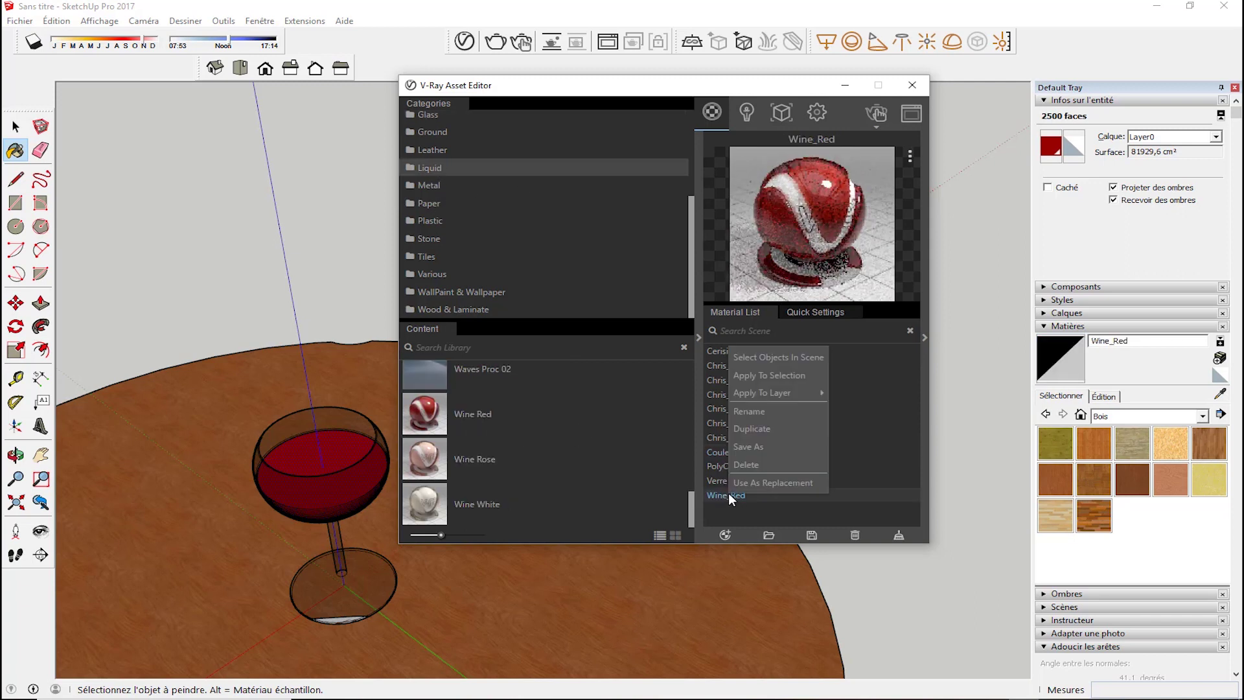
left_click(768, 376)
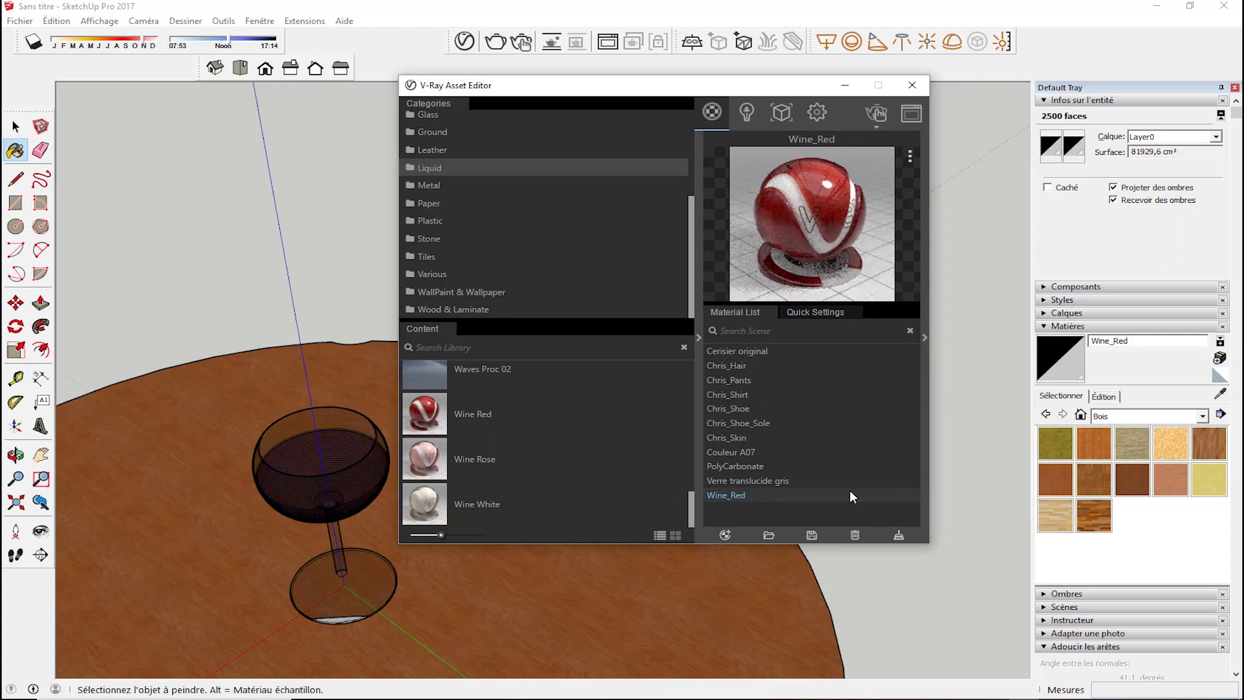
Sample the table's material, add Veneer A01 120cm from the Wood & Laminate library and paint it onto the tabletop.
left_click(1220, 394)
left_click(794, 593)
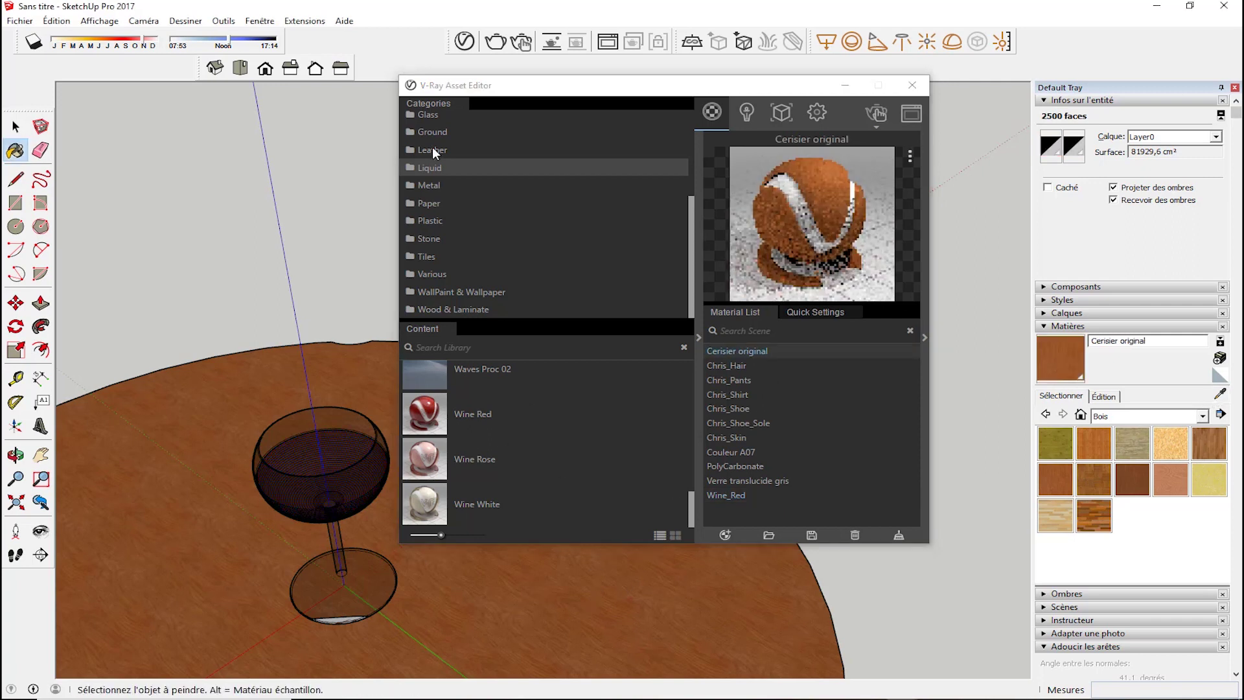
left_click(453, 308)
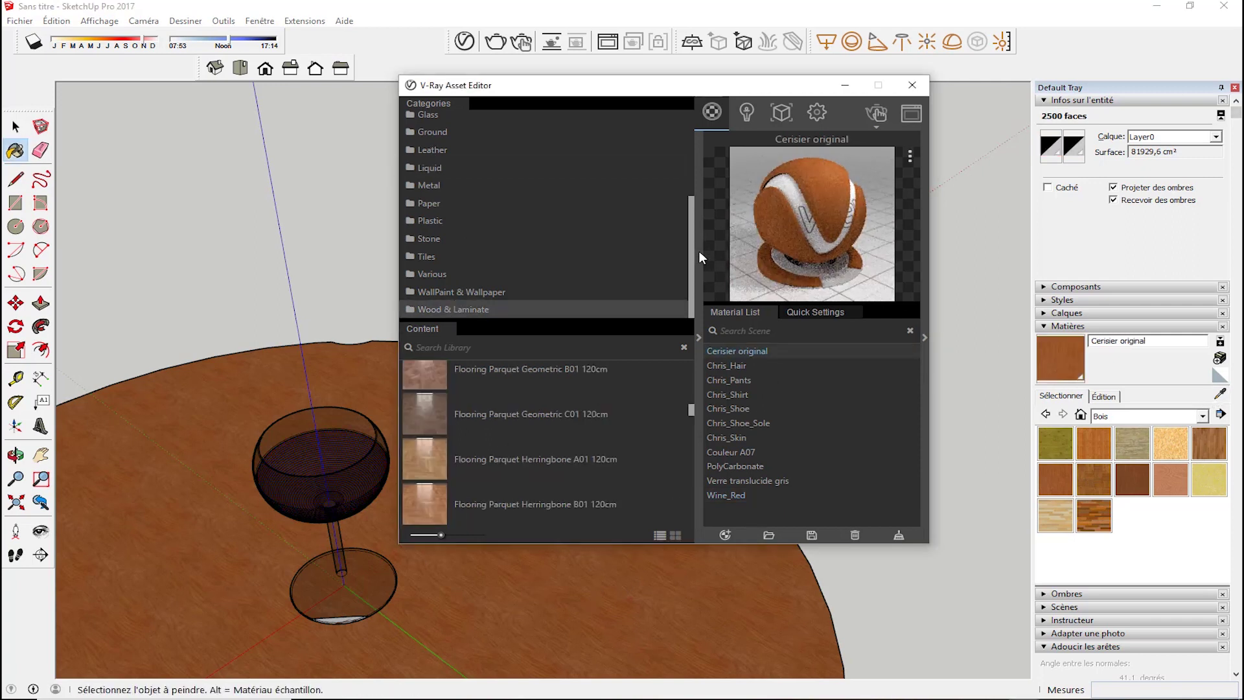
scroll(476, 415, "up", 10)
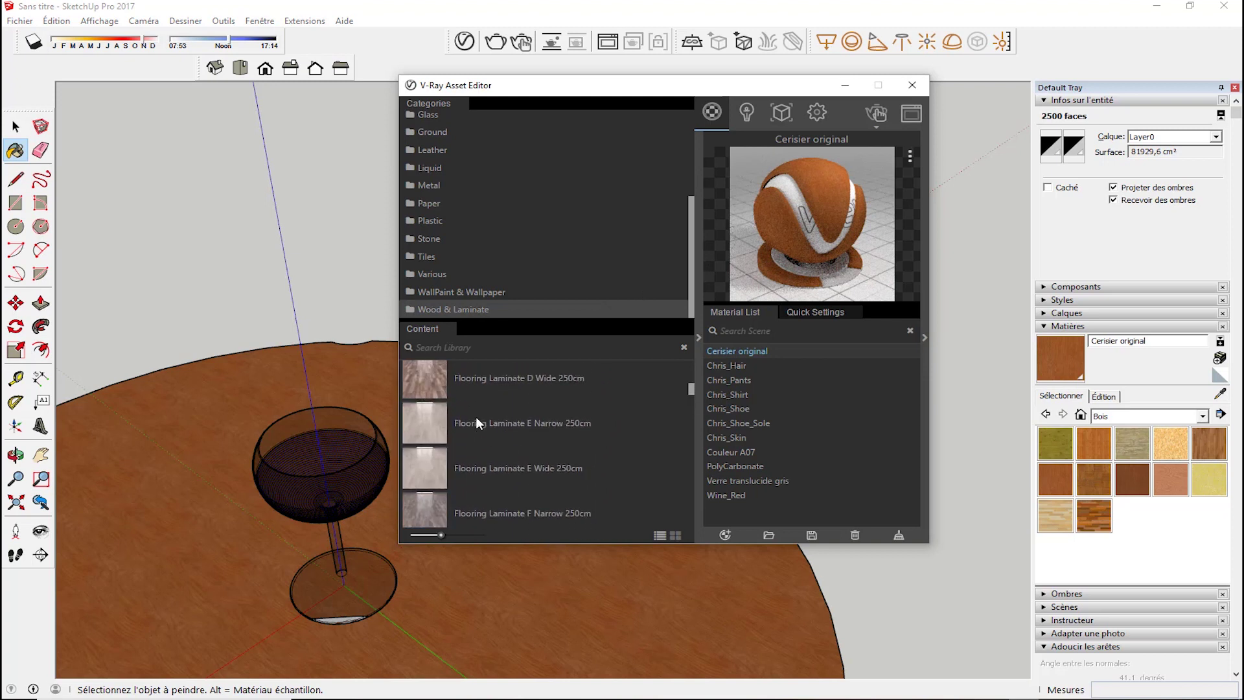
scroll(481, 435, "up", 2)
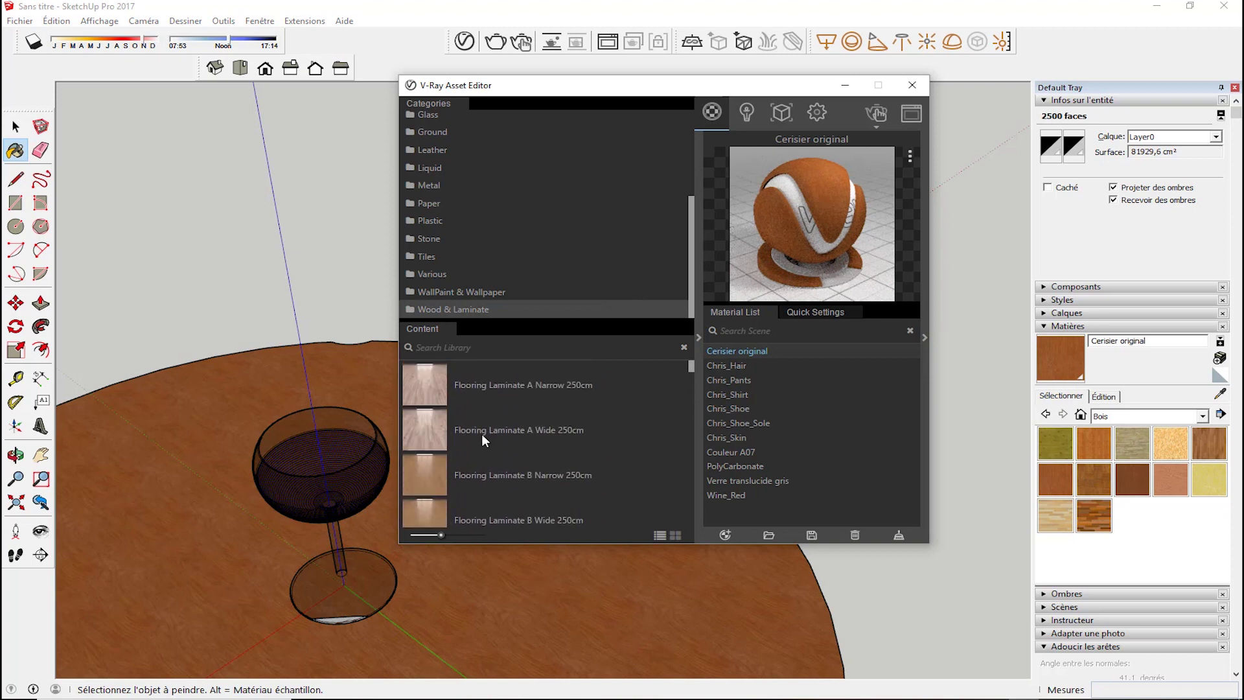
scroll(616, 443, "down", 10)
scroll(616, 443, "down", 8)
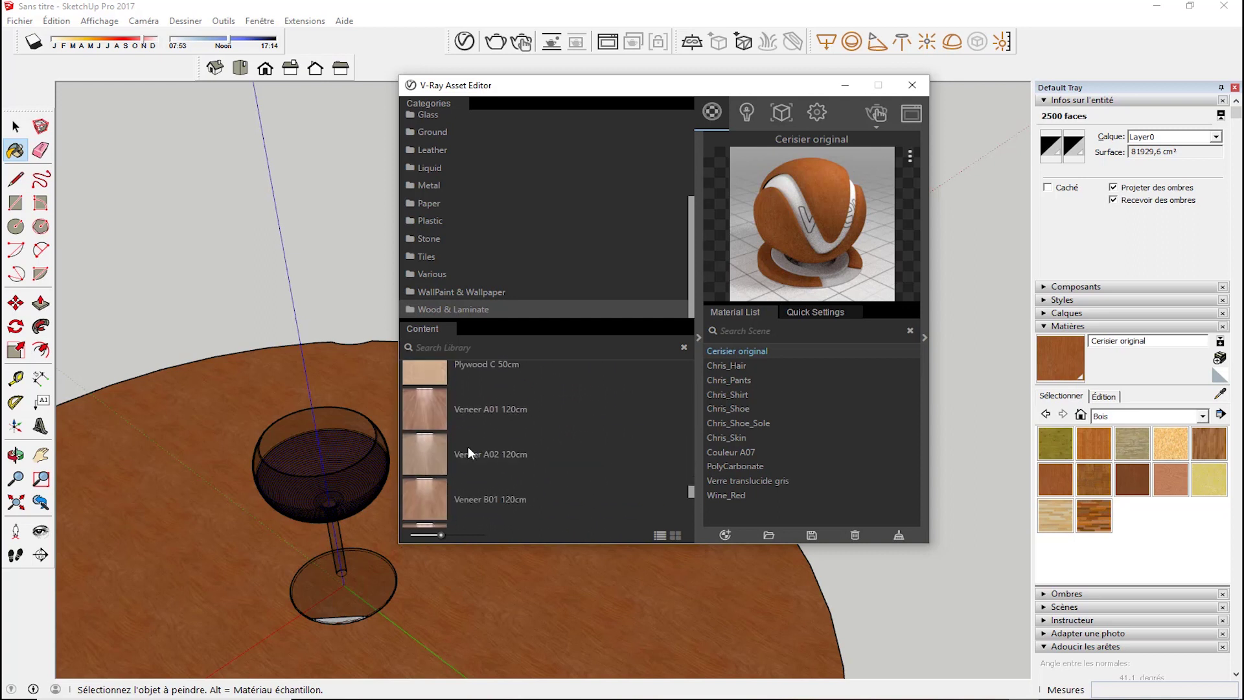
scroll(468, 449, "down", 5)
scroll(476, 405, "up", 4)
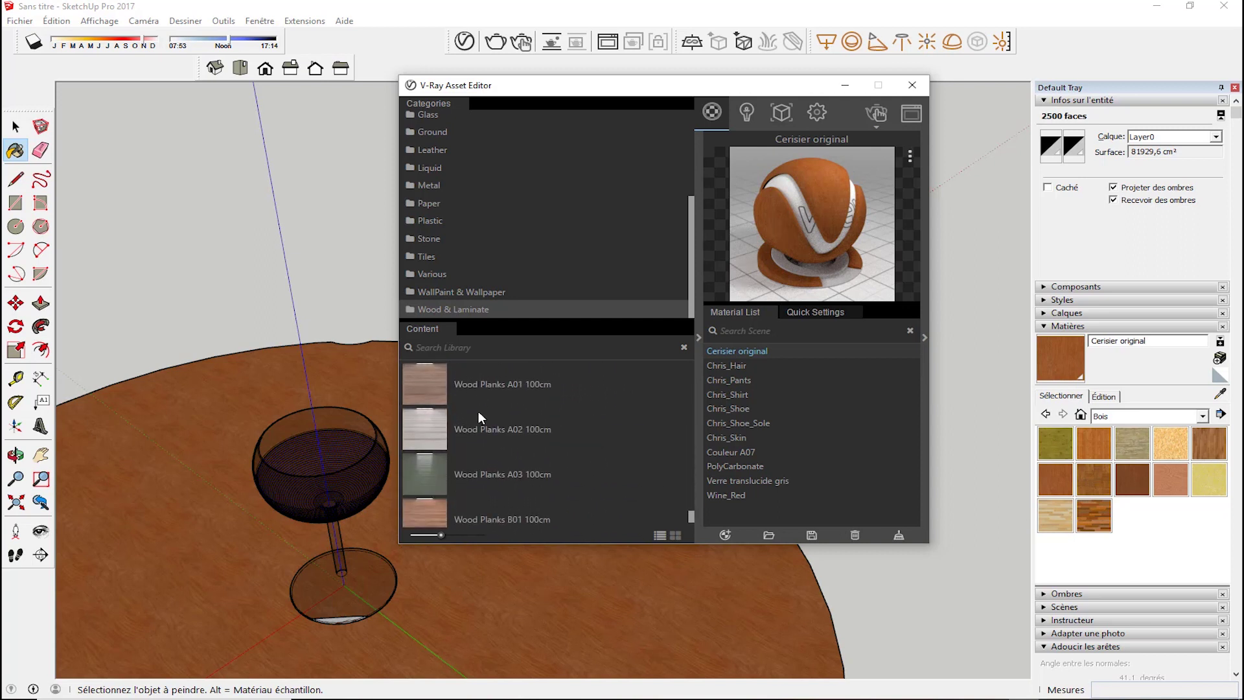
scroll(482, 443, "up", 3)
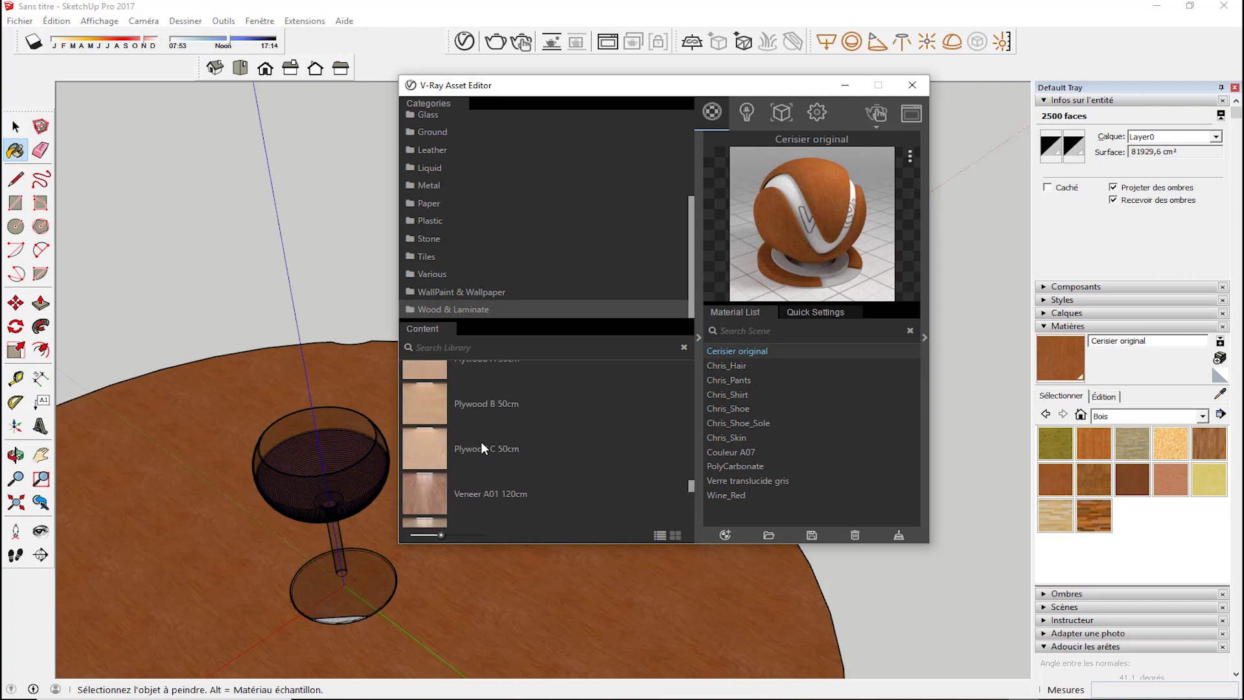
left_click_drag(430, 492, 748, 483)
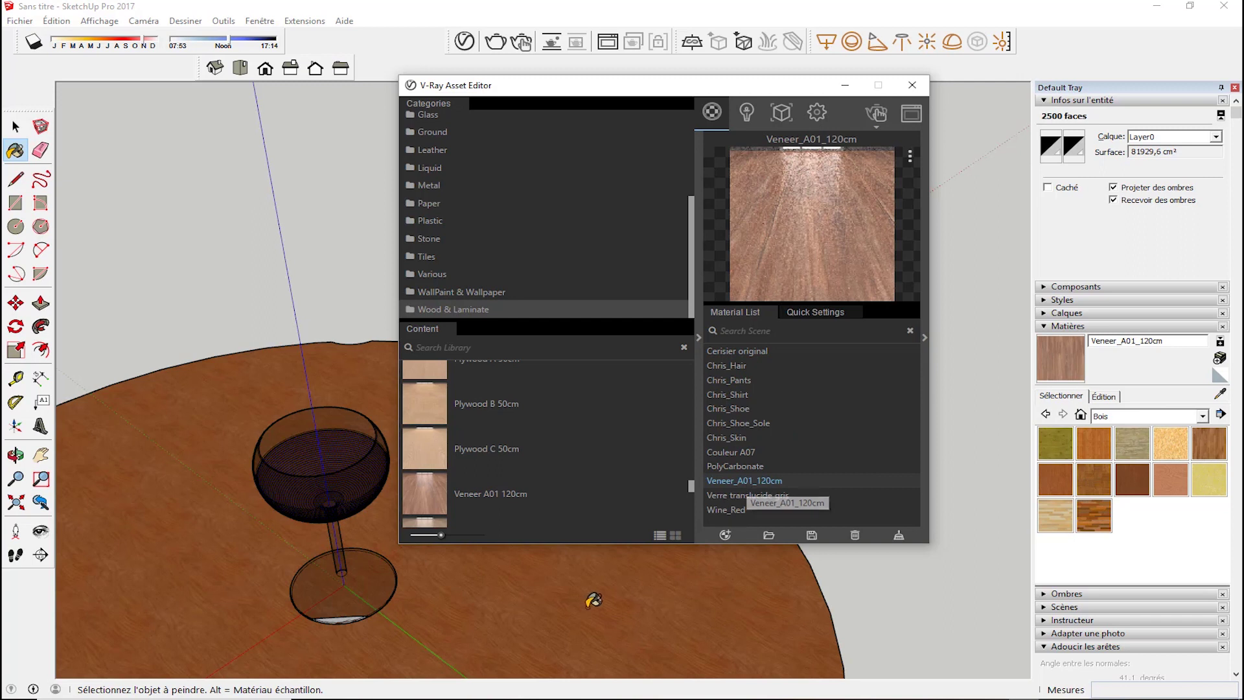
left_click(590, 599)
Set the tabletop veneer's texture width to 500 cm.
left_click(1105, 397)
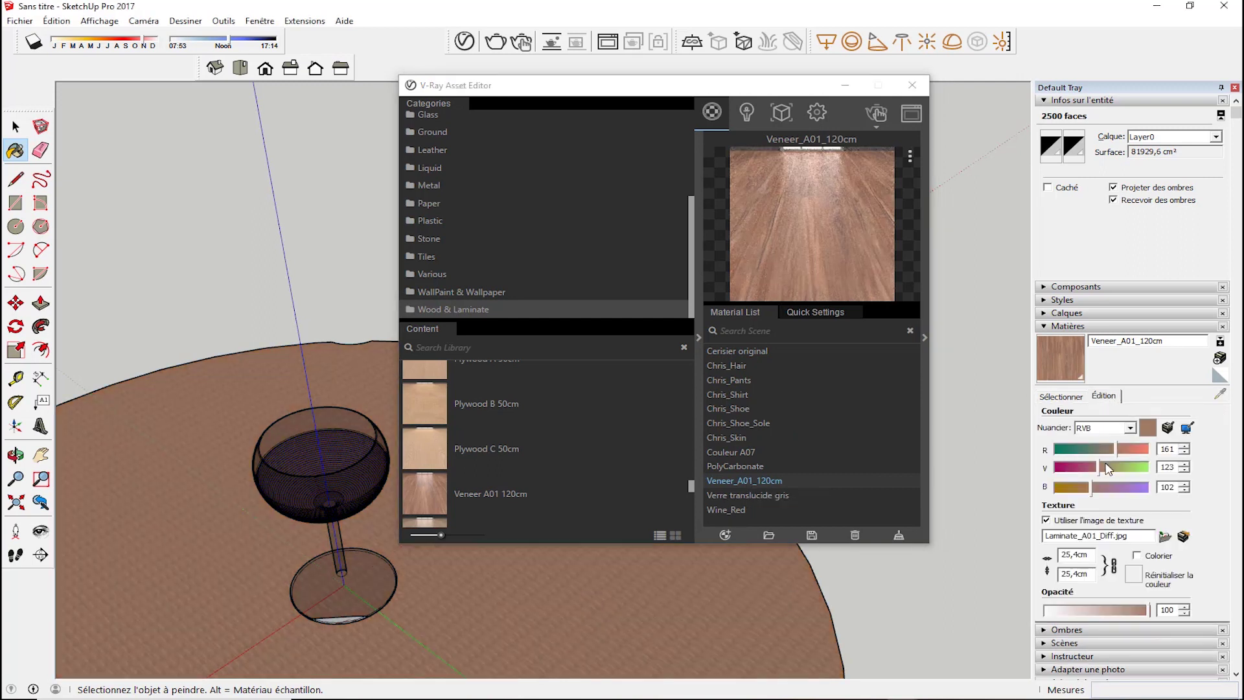
left_click_drag(1089, 554, 837, 532)
type("500")
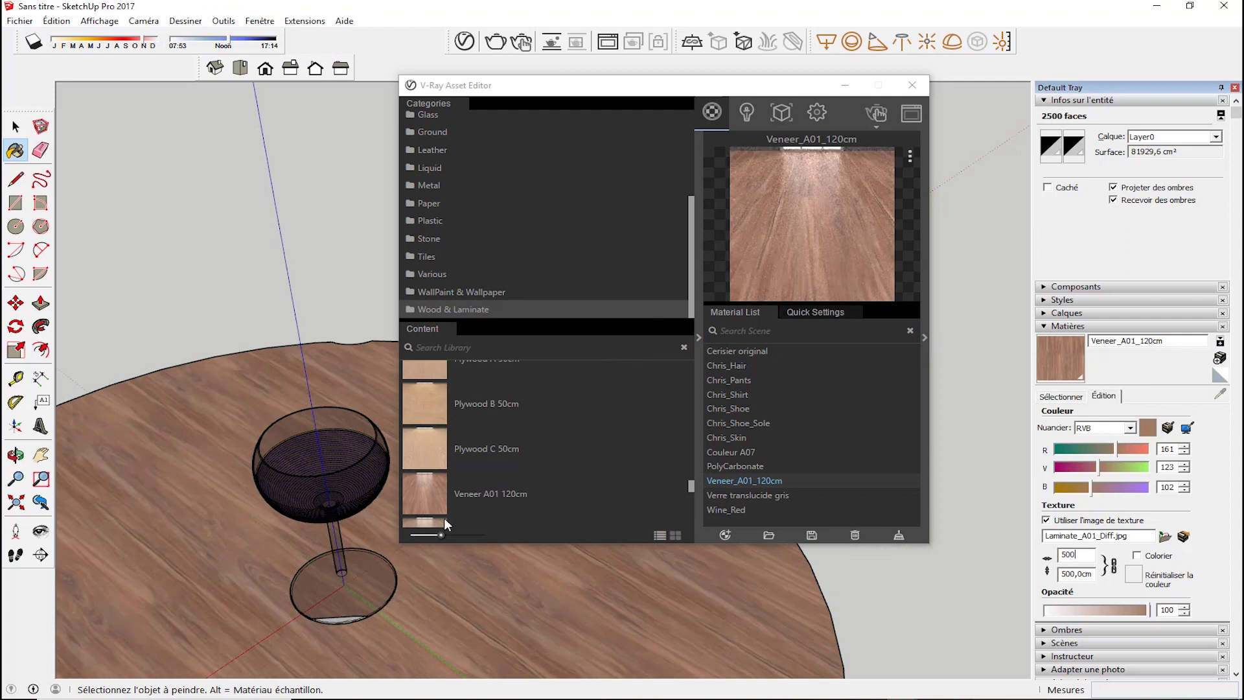
key("space")
Run a V-Ray test render of the glass from a low viewpoint, stop it and close the frame buffer.
middle_click_drag(281, 512, 342, 411)
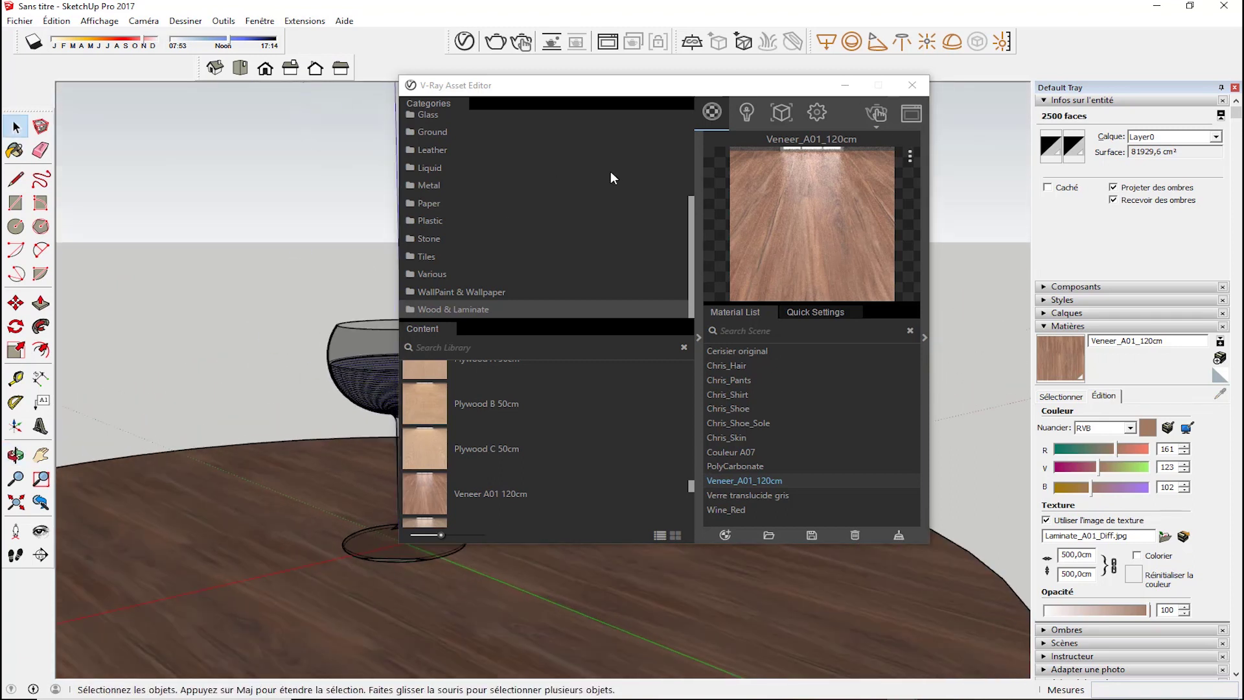
left_click(496, 42)
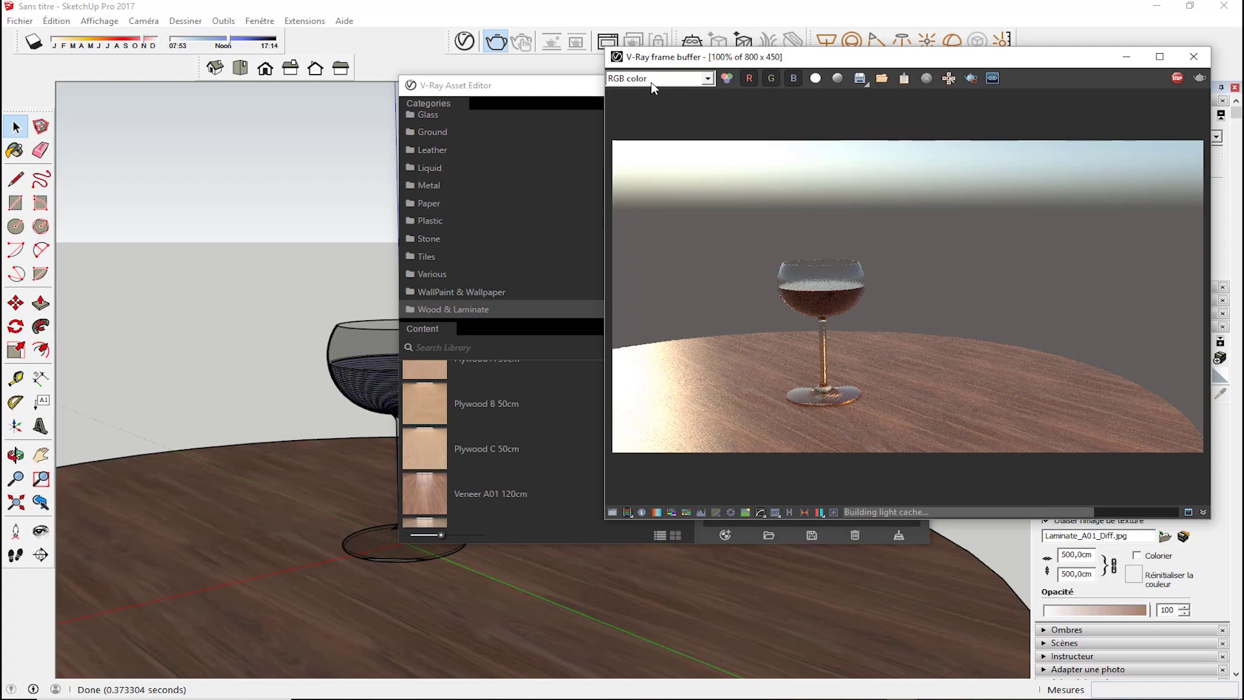
left_click(1177, 78)
left_click(1194, 56)
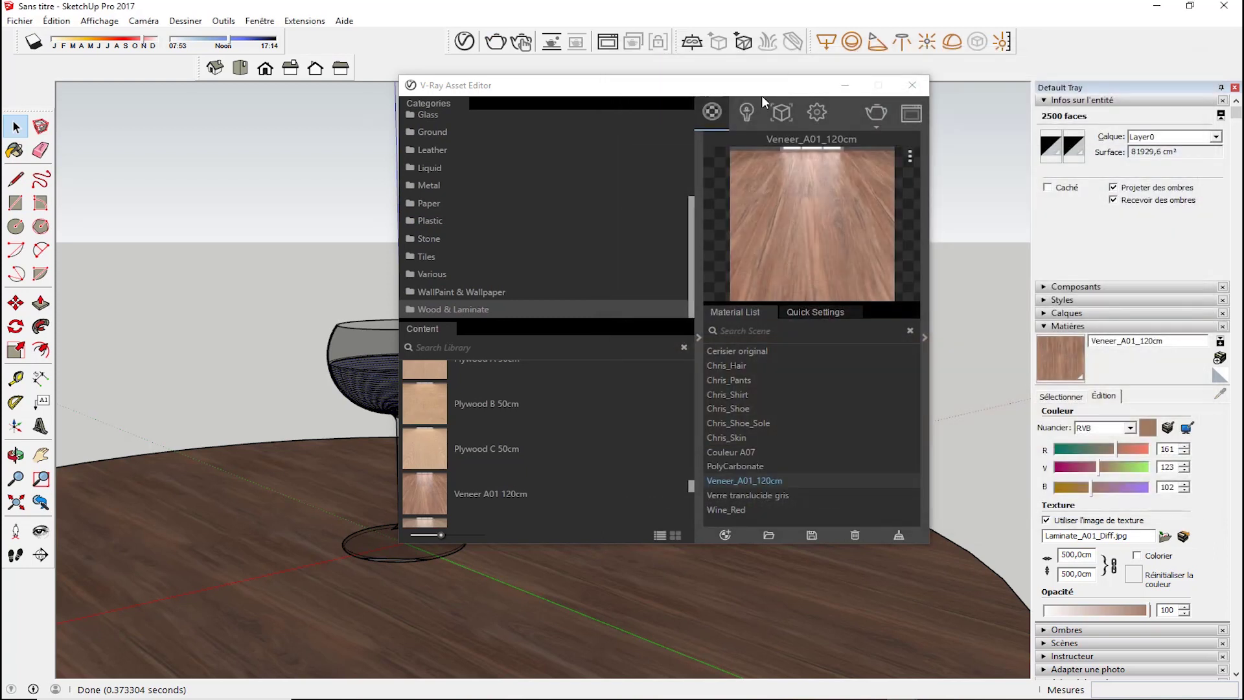
Change the V-Ray environment background texture from Sky to Bitmap.
left_click(817, 112)
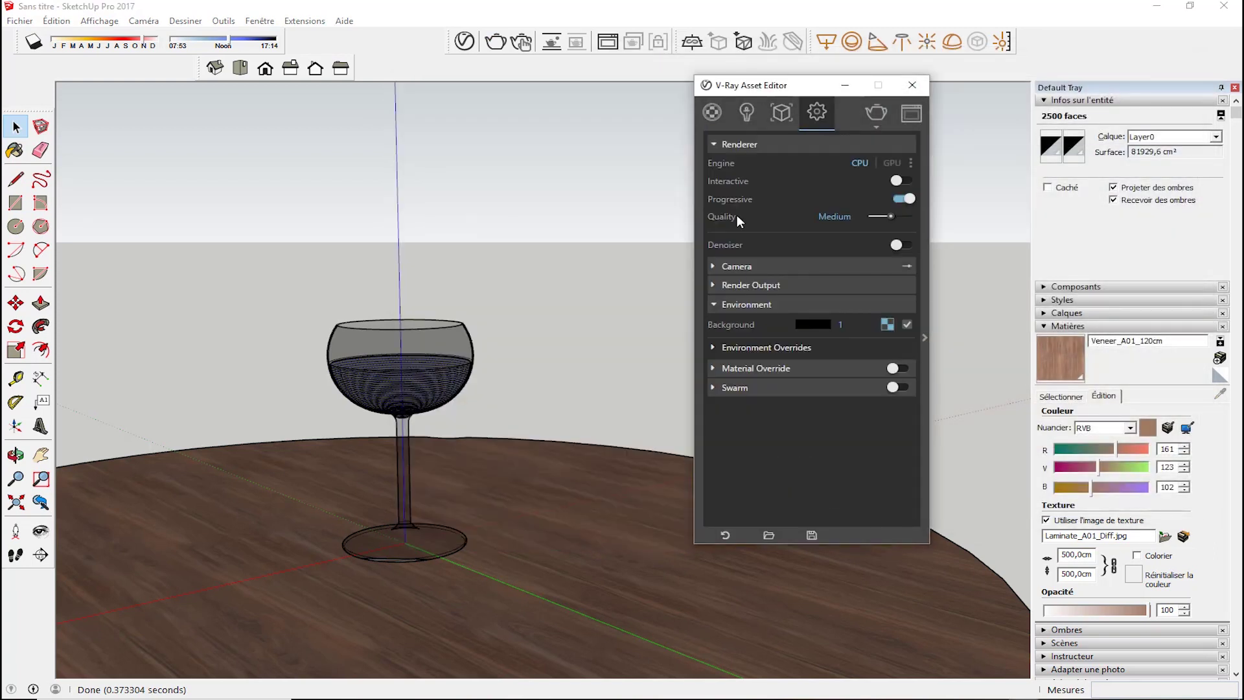
left_click(889, 324)
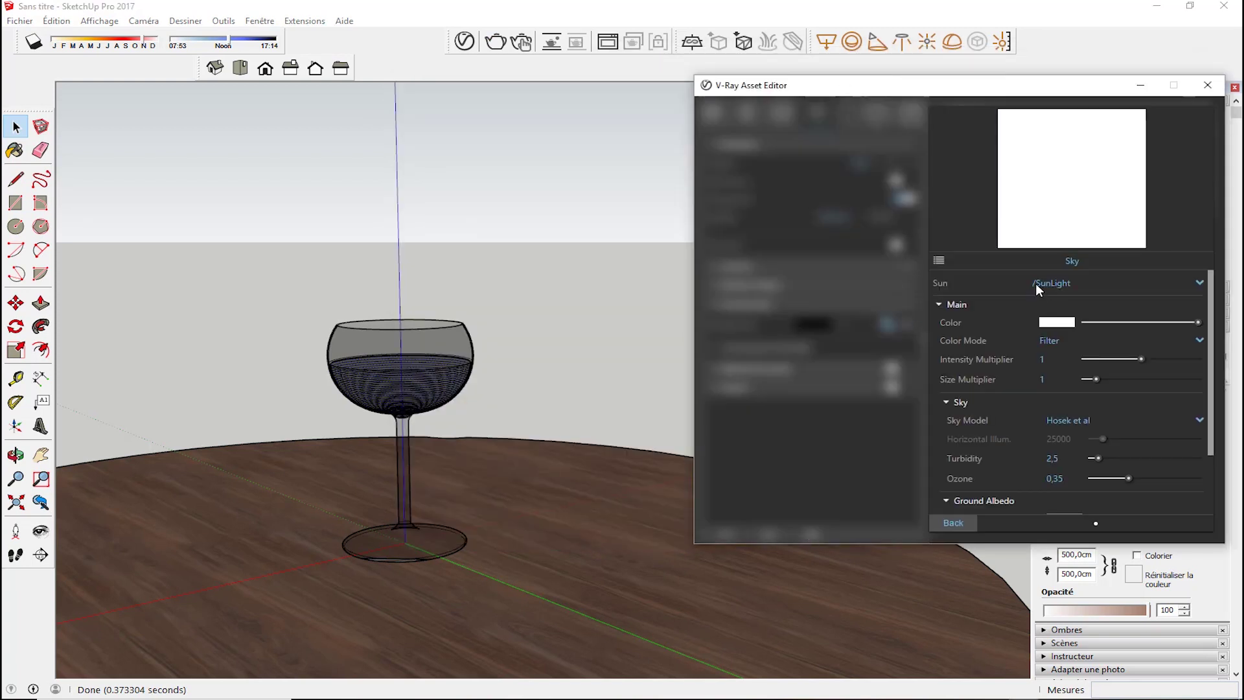
left_click(939, 260)
left_click(738, 134)
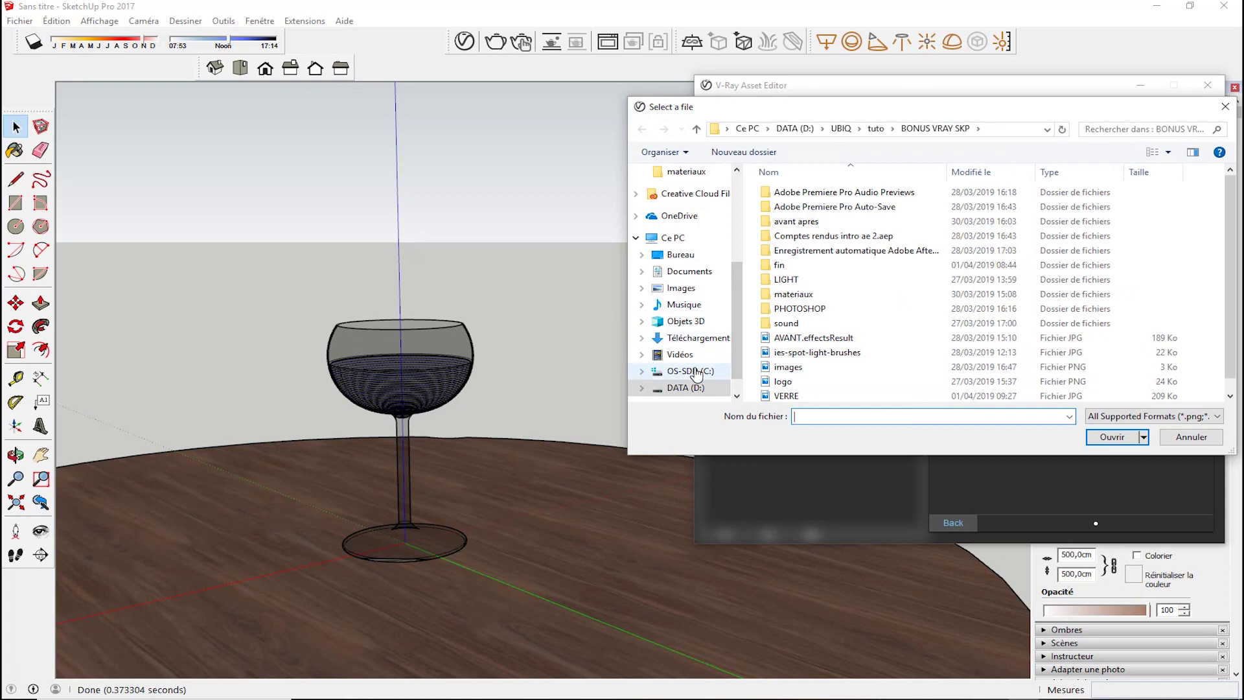
left_click(685, 387)
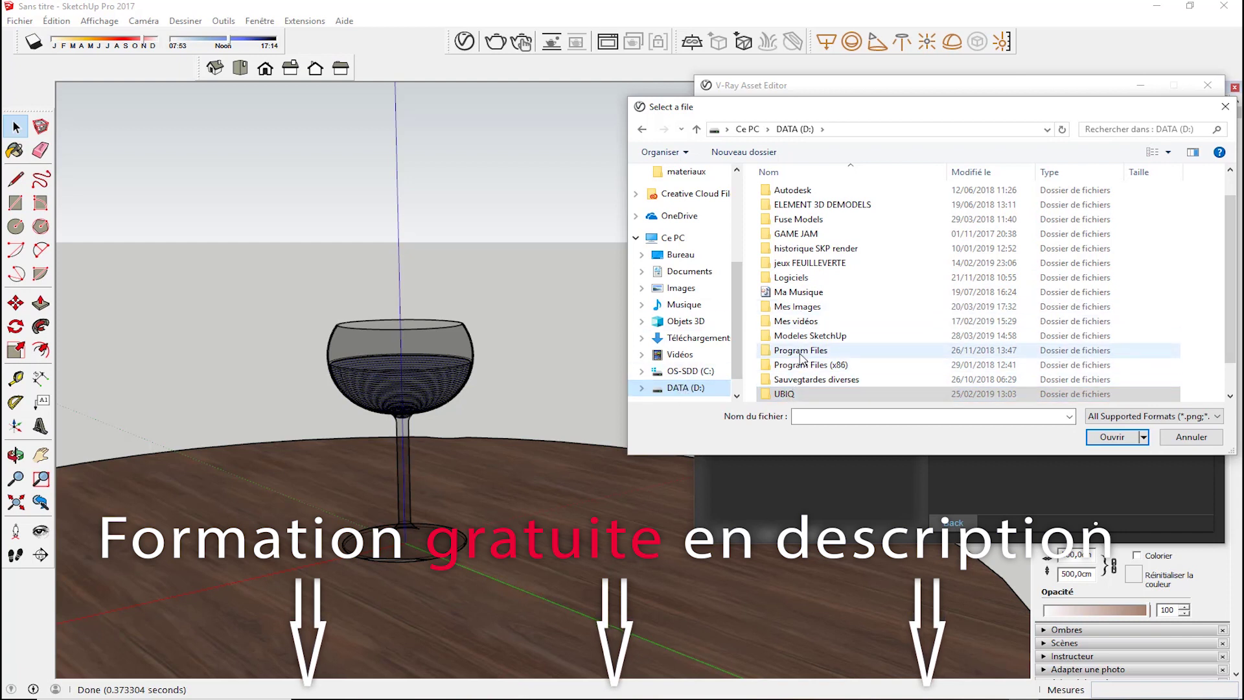
left_click(792, 395)
double_click(791, 395)
scroll(795, 389, "down", 1)
scroll(794, 387, "up", 1)
Load the cape_hill_4k image from the HDRI folder in Mes Images on the D: drive as the background bitmap.
left_click(686, 387)
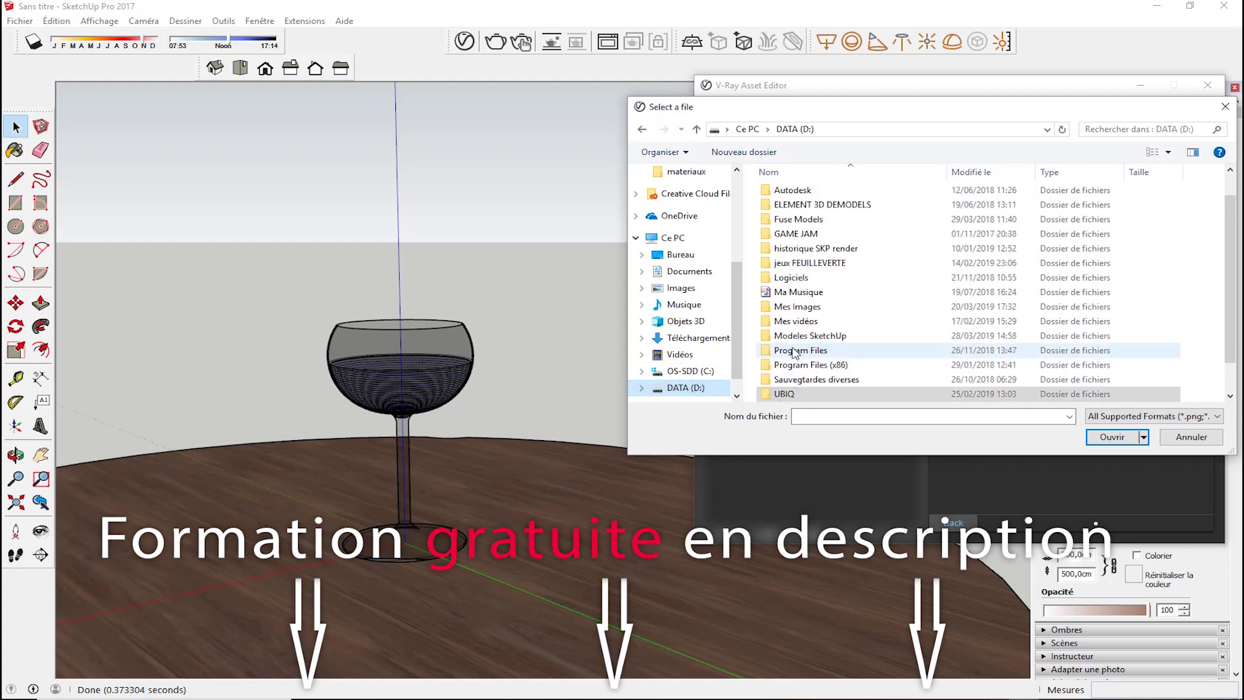
double_click(794, 309)
double_click(799, 216)
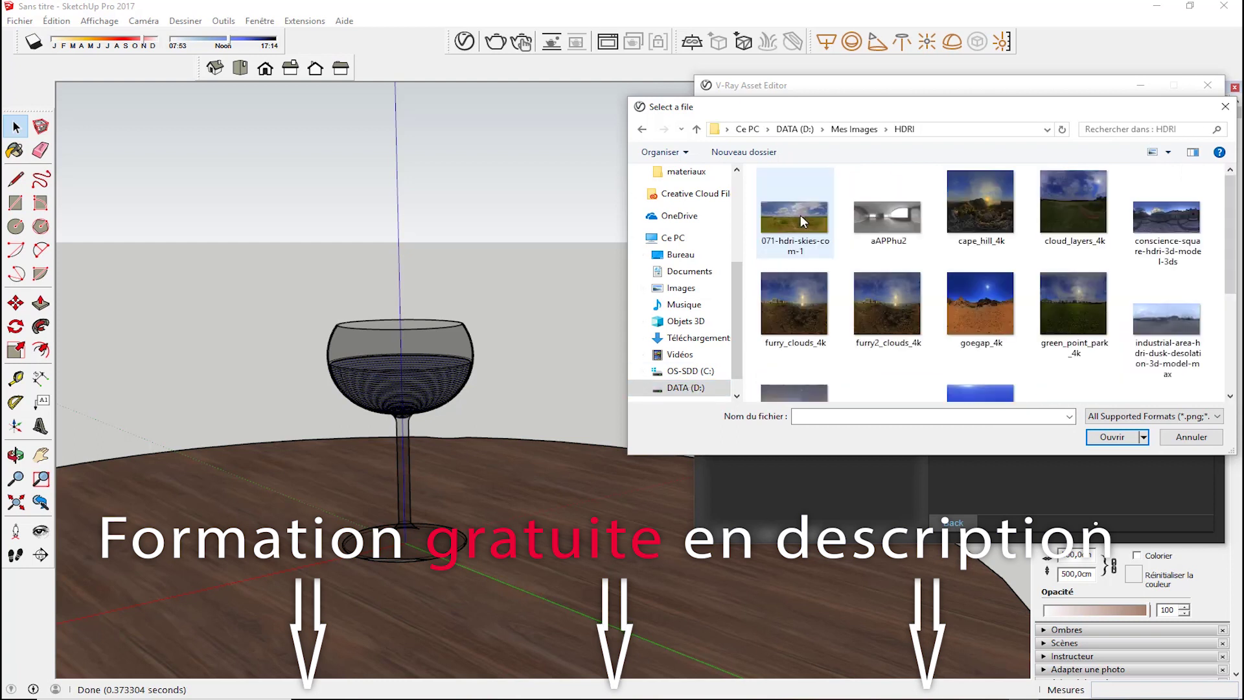
left_click(984, 192)
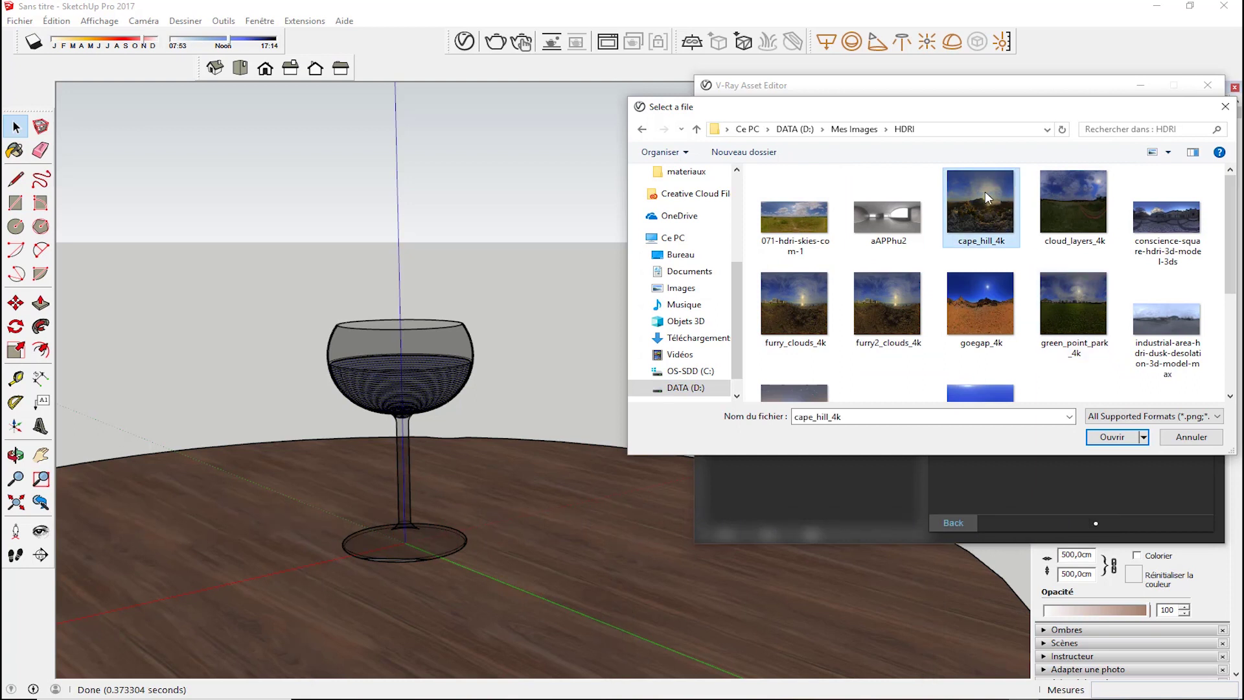
left_click(1124, 437)
Set the background bitmap's texture placement type to Environment and the background intensity to 50.
left_click(1021, 410)
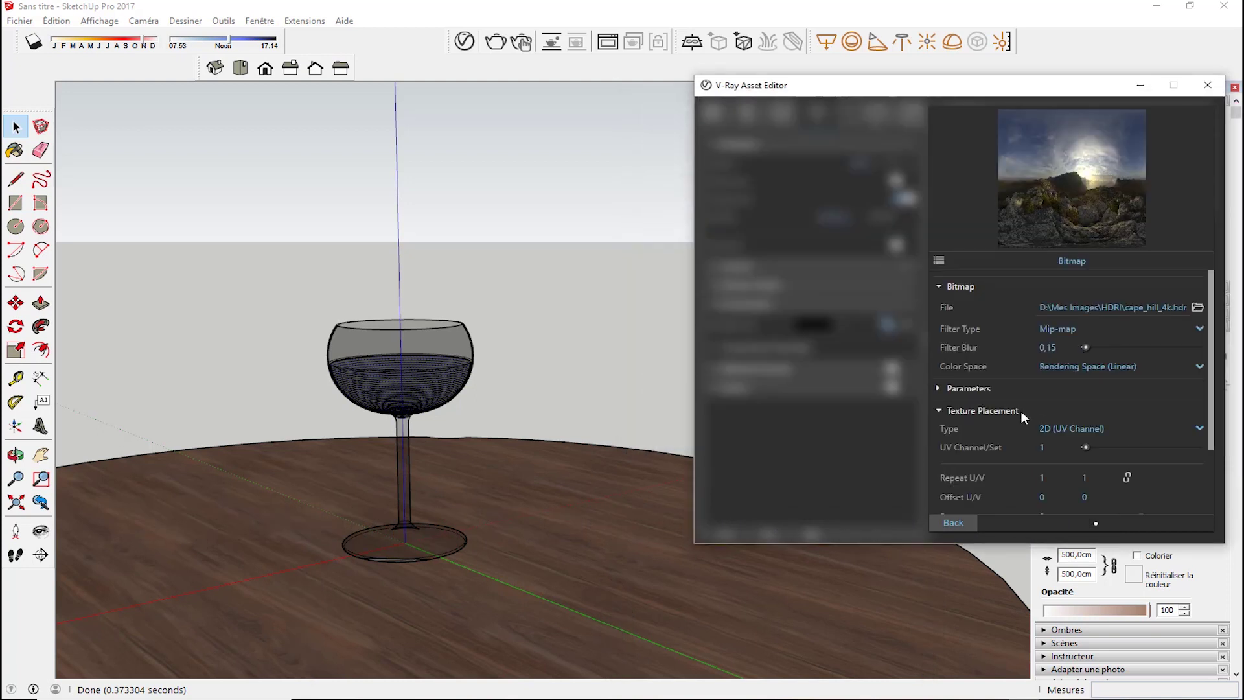
left_click(1065, 428)
left_click(1084, 462)
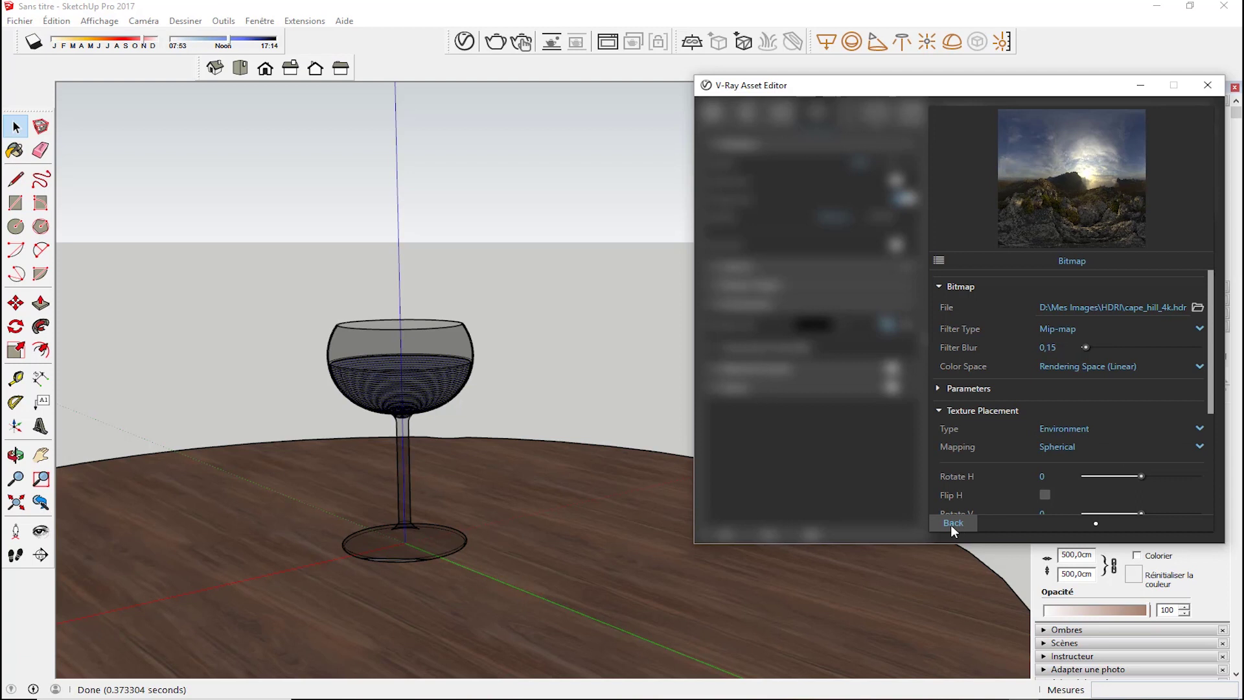
left_click(952, 523)
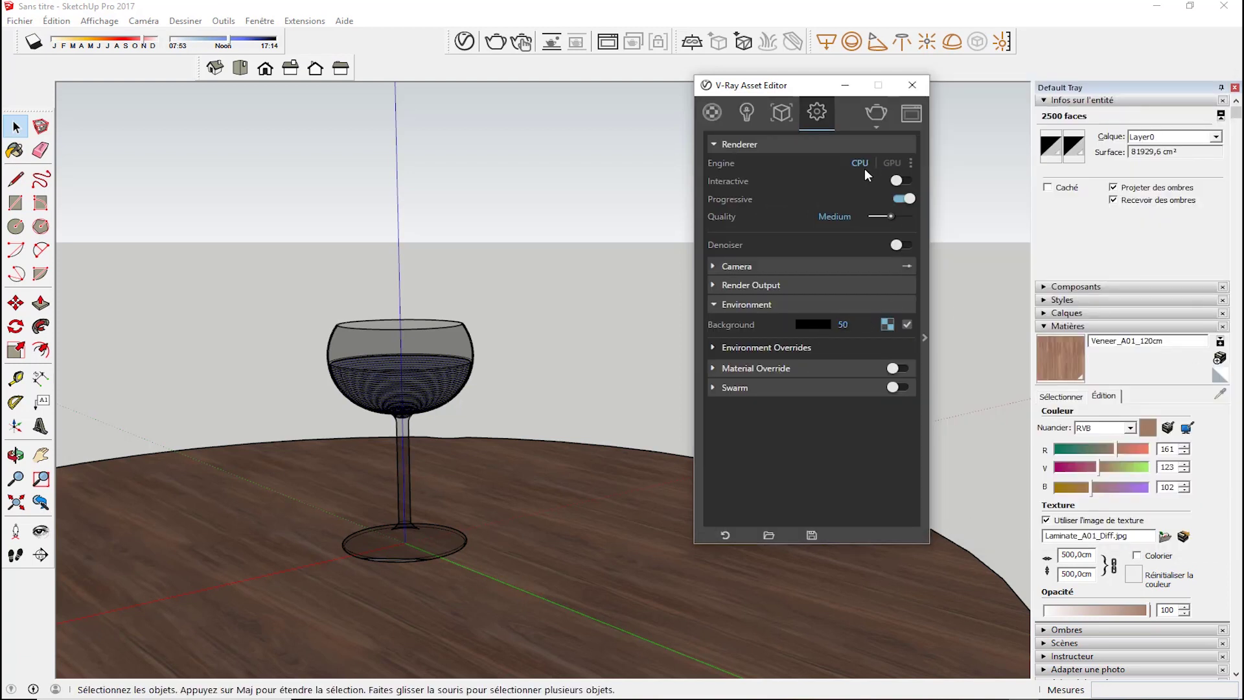
Render the glass with the HDRI background and bring the V-Ray render settings back to the front.
left_click(875, 113)
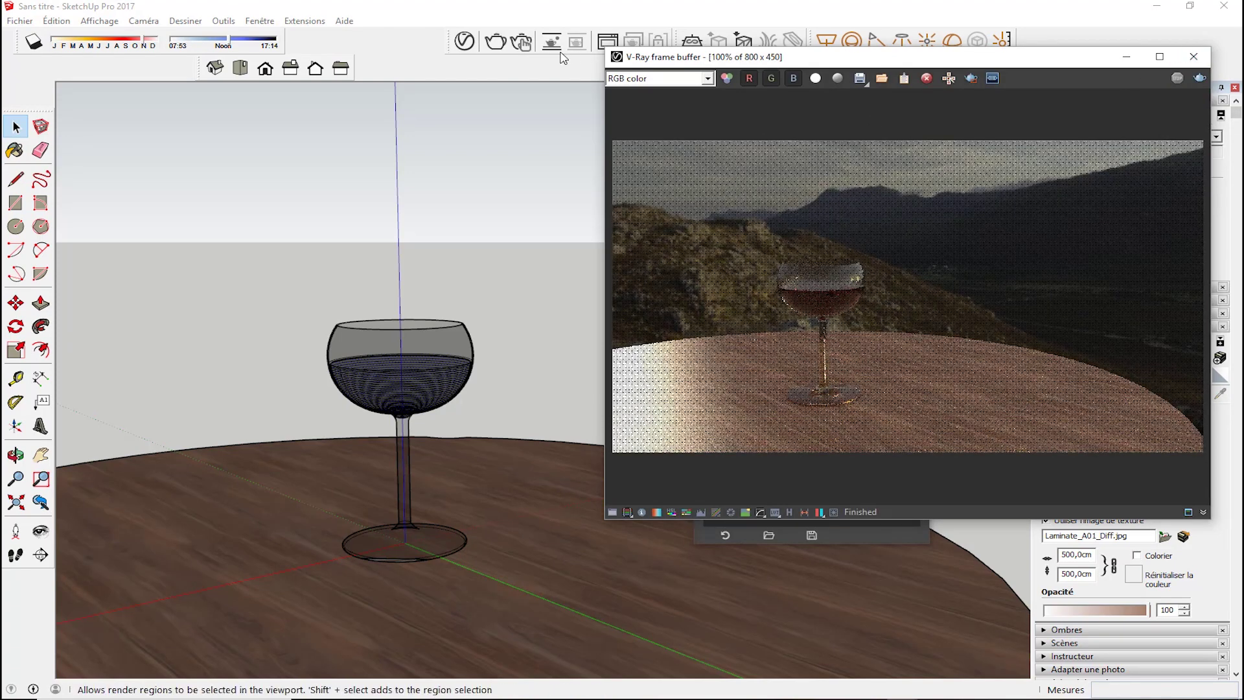
left_click(464, 41)
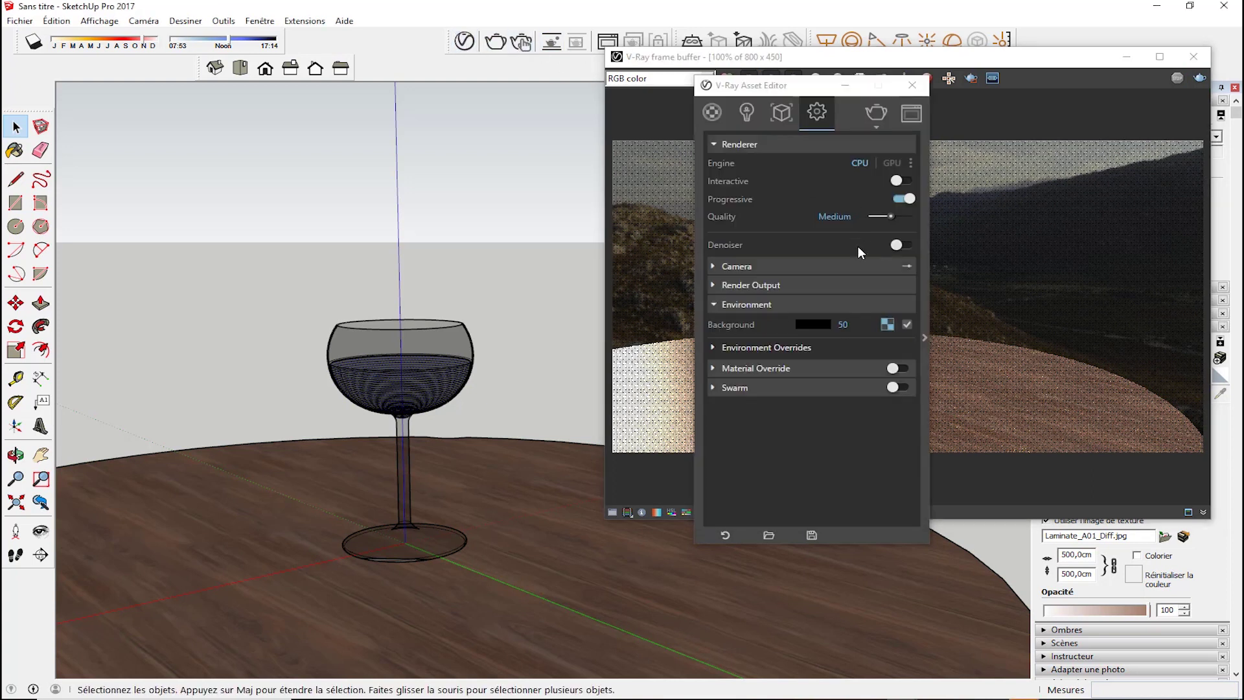
Set the V-Ray environment background intensity to 75 and render the scene.
left_click(855, 324)
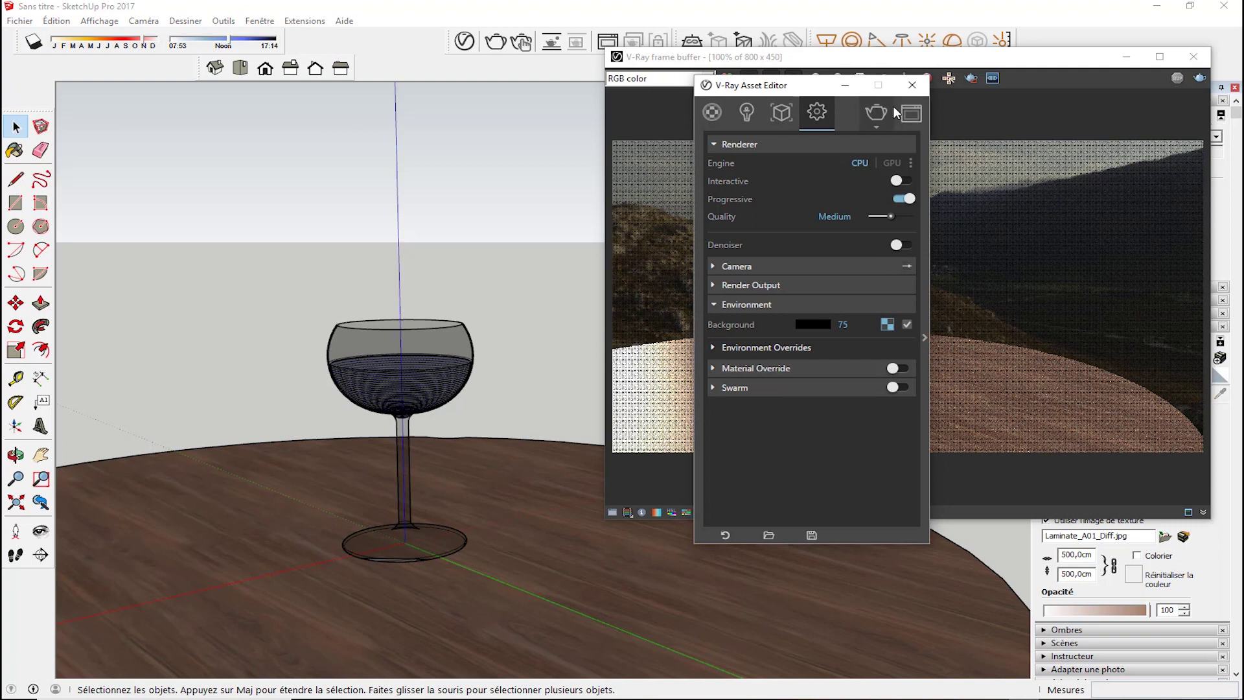
left_click(876, 113)
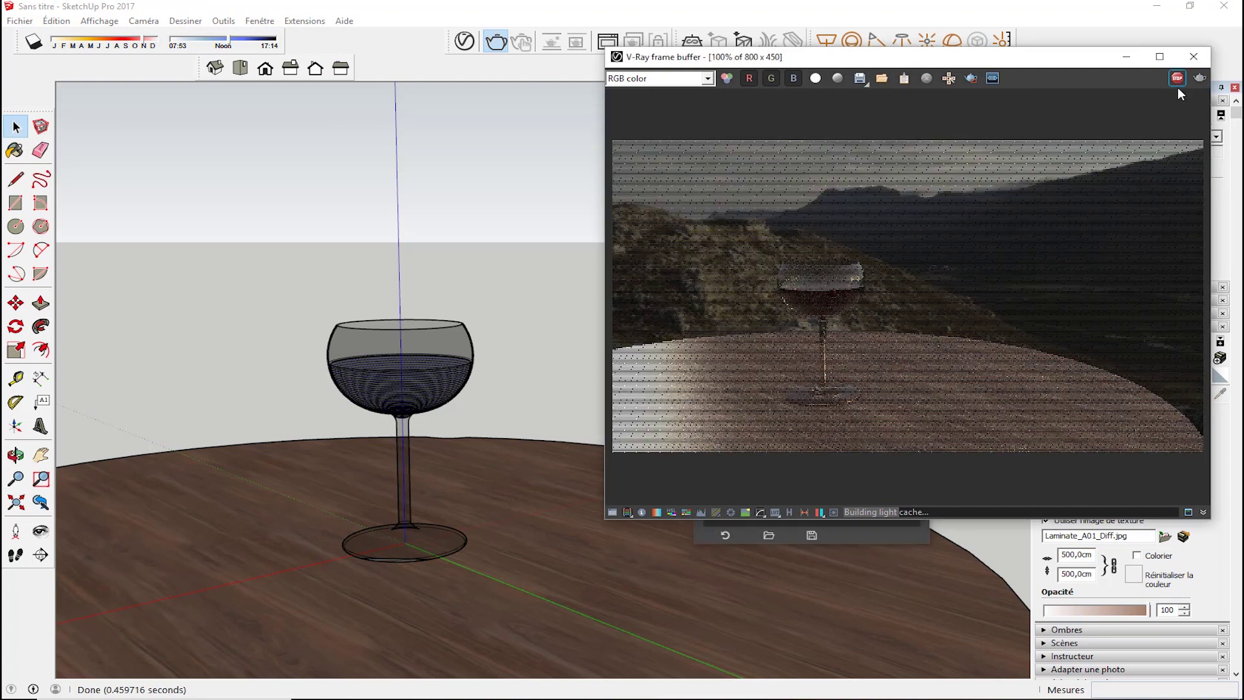
Start an interactive render and frame the wine glass on the table against the bright cloudy sky of the HDRI background.
mouse_move(361, 449)
middle_mouse_down()
mouse_move(281, 453)
mouse_move(434, 447)
mouse_move(414, 446)
middle_mouse_up()
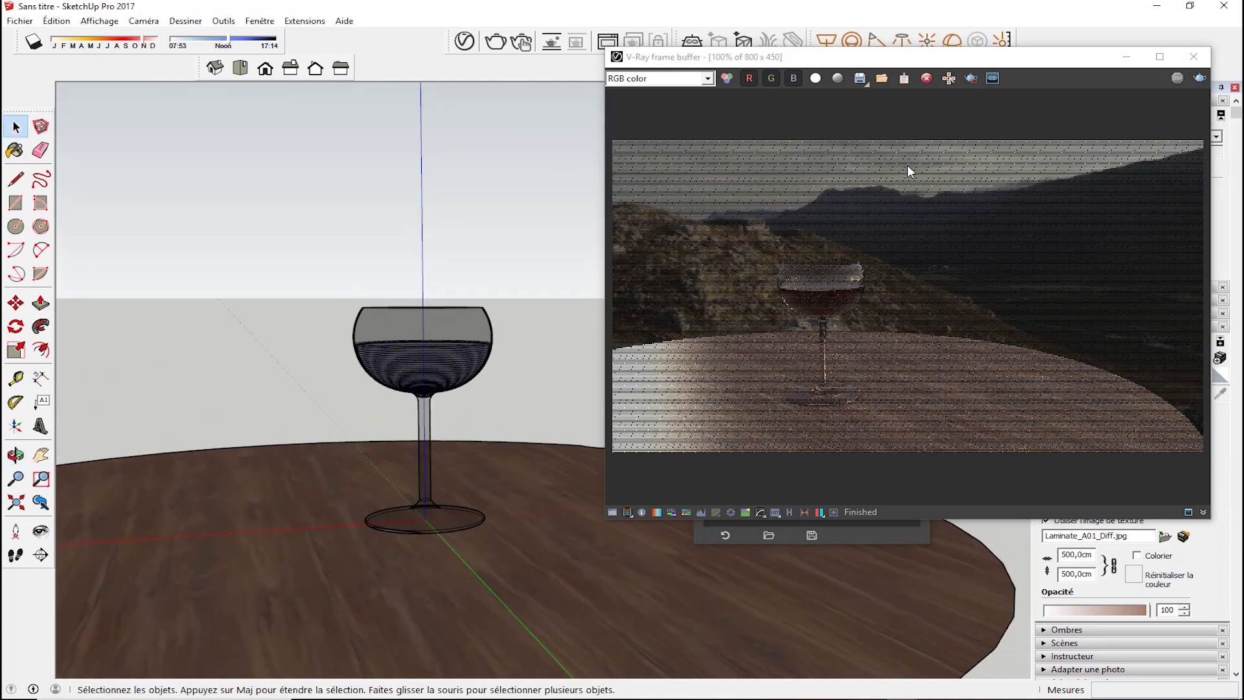
left_click(1199, 79)
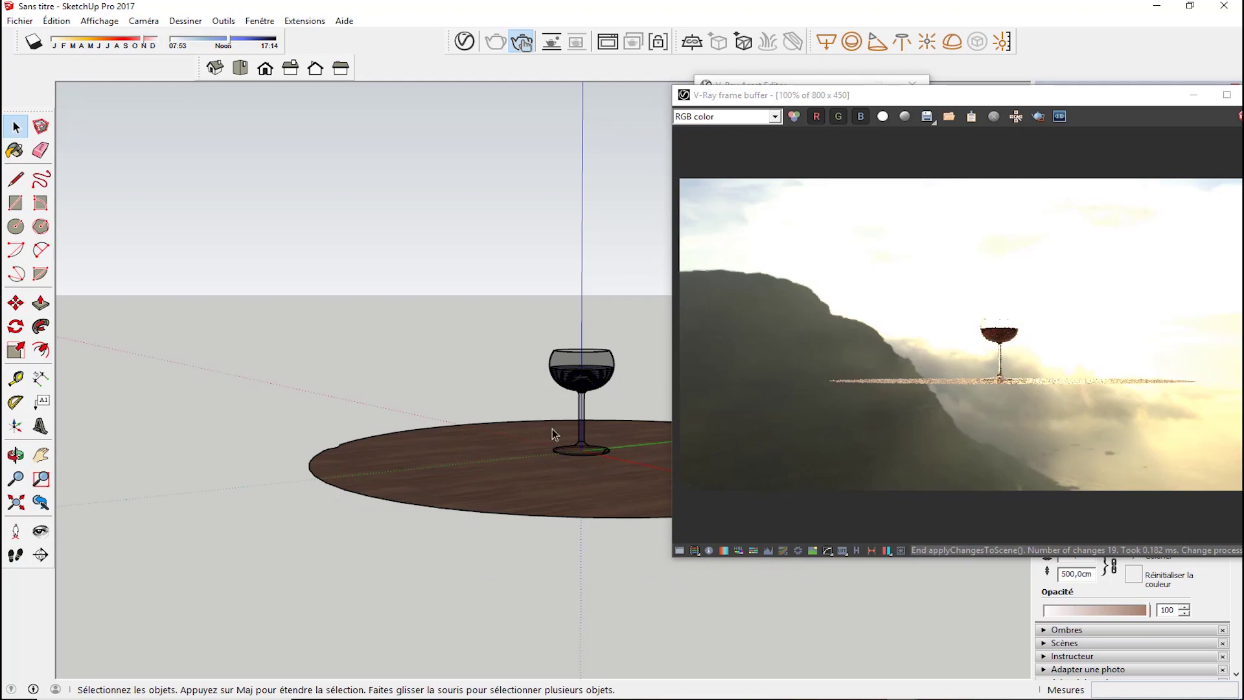
mouse_move(556, 434)
middle_mouse_down()
mouse_move(568, 448)
mouse_move(592, 429)
middle_mouse_up()
scroll(592, 429, "up", 3)
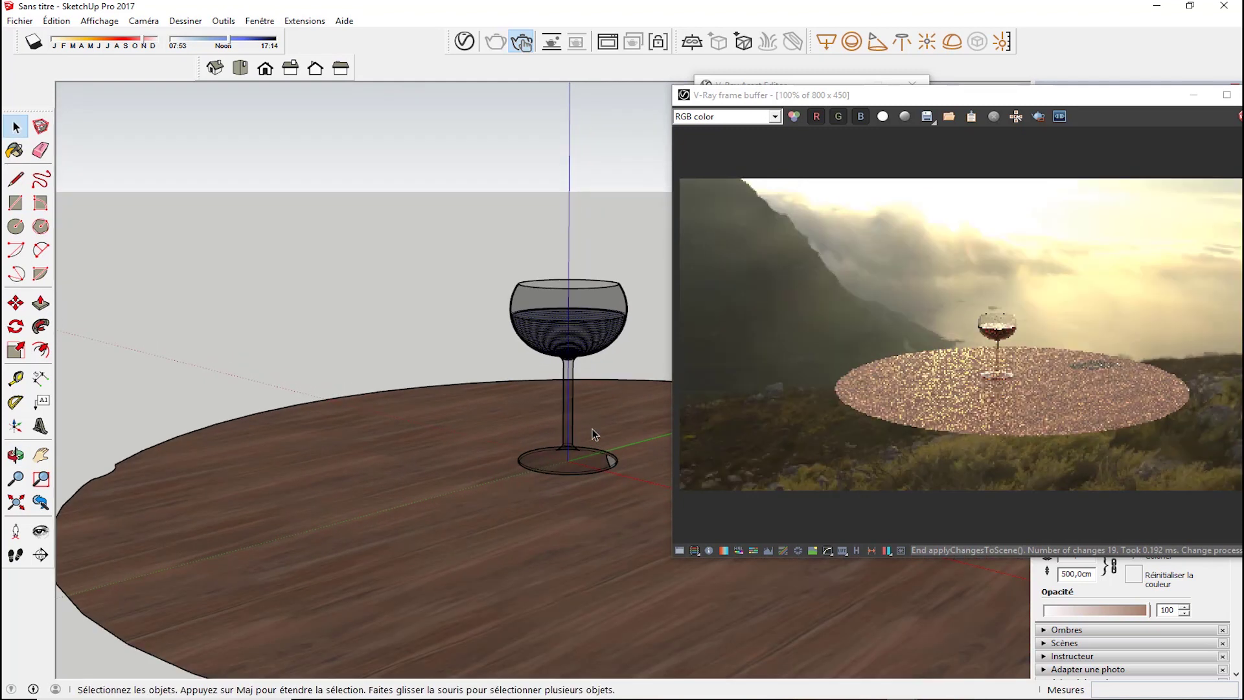
scroll(592, 429, "up", 1)
scroll(593, 429, "up", 1)
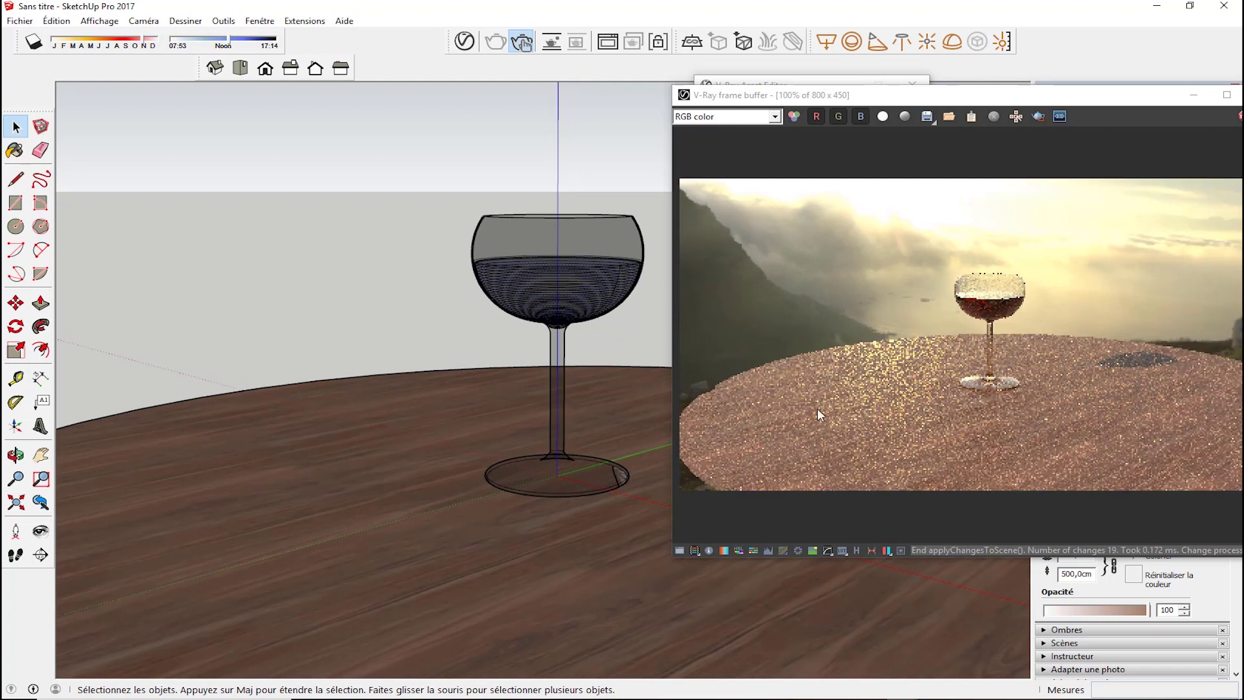
middle_click_drag(531, 489, 522, 516)
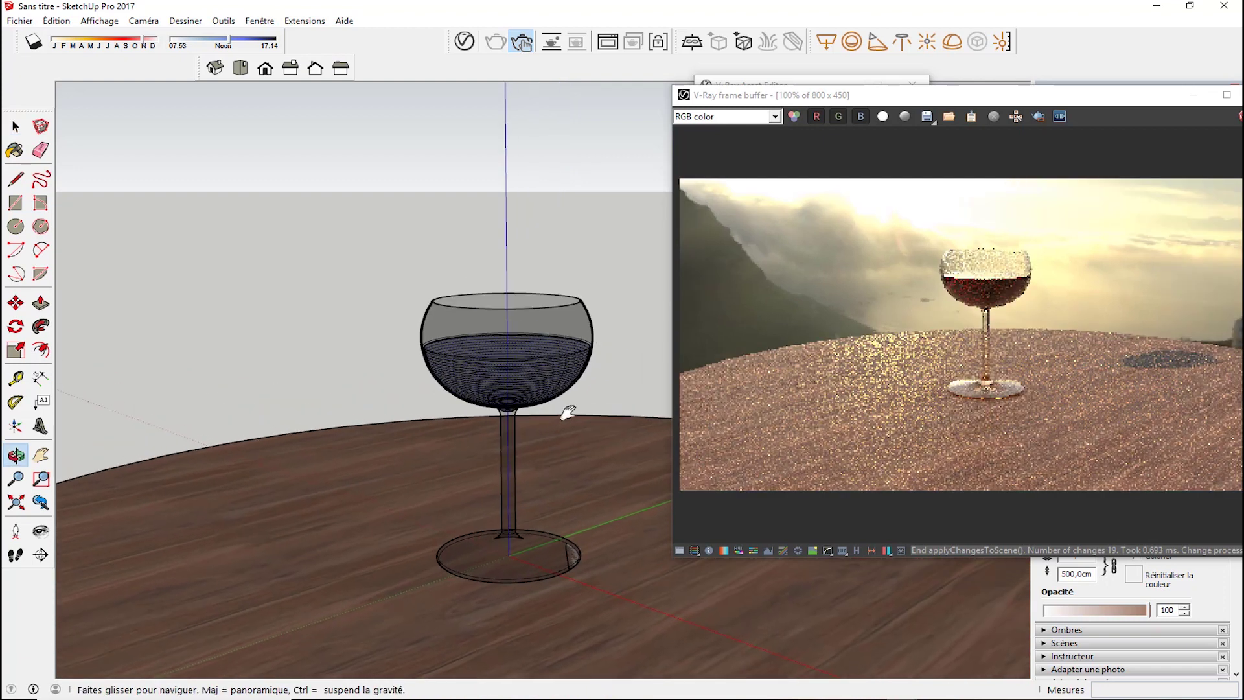
middle_click_drag(568, 412, 546, 425)
left_click_drag(408, 542, 426, 522)
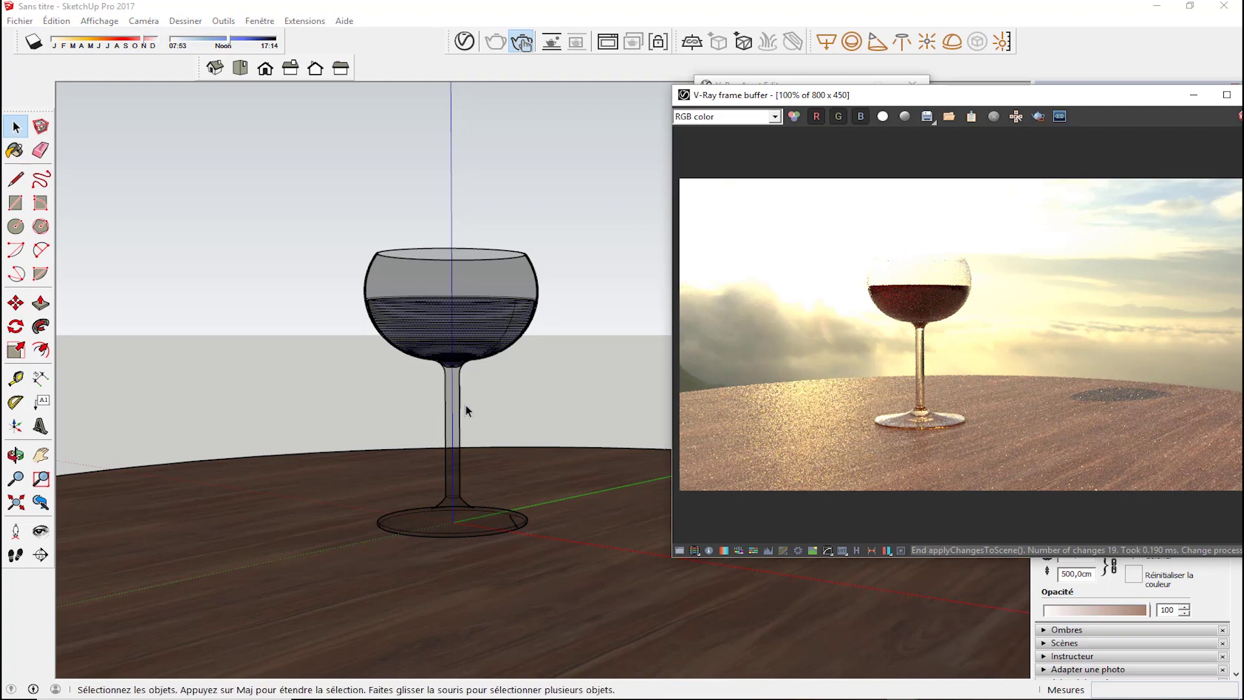
middle_click_drag(462, 412, 456, 458)
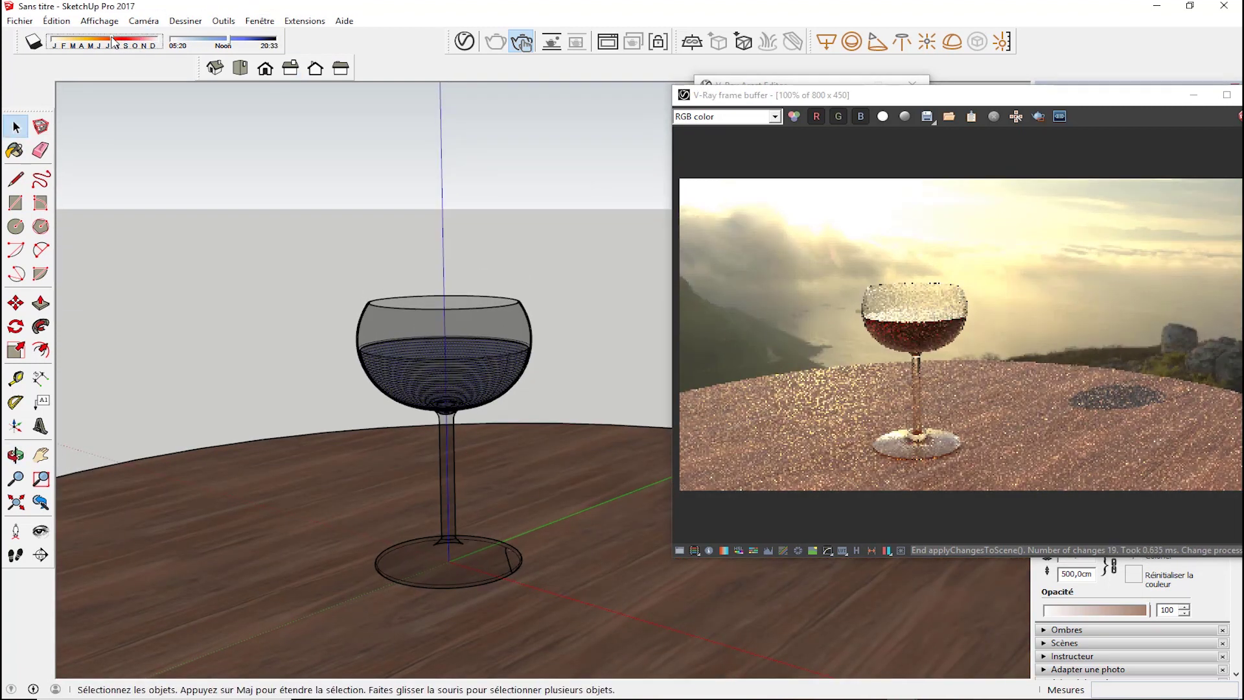
Turn on shadows, and build a box about 188 by 91 cm and 174 cm tall on the table beside the glass.
left_click(111, 41)
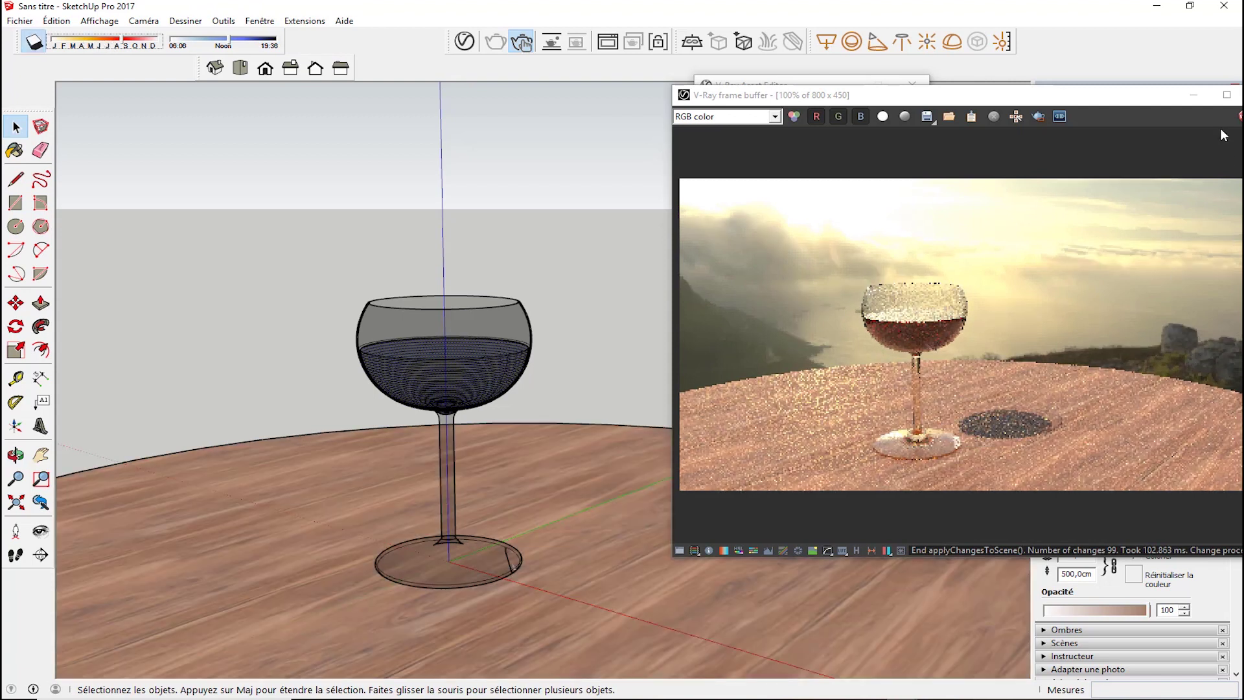
left_click(16, 202)
left_click(206, 524)
left_click(205, 524)
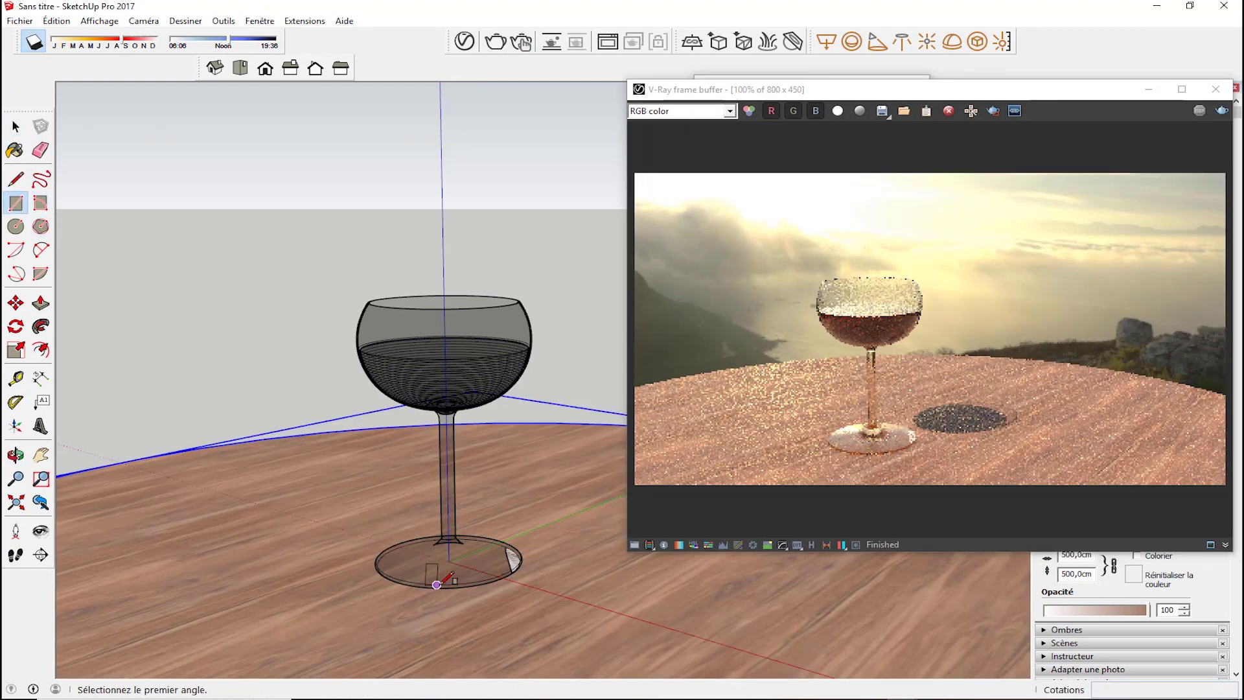
left_click(183, 568)
left_click(206, 631)
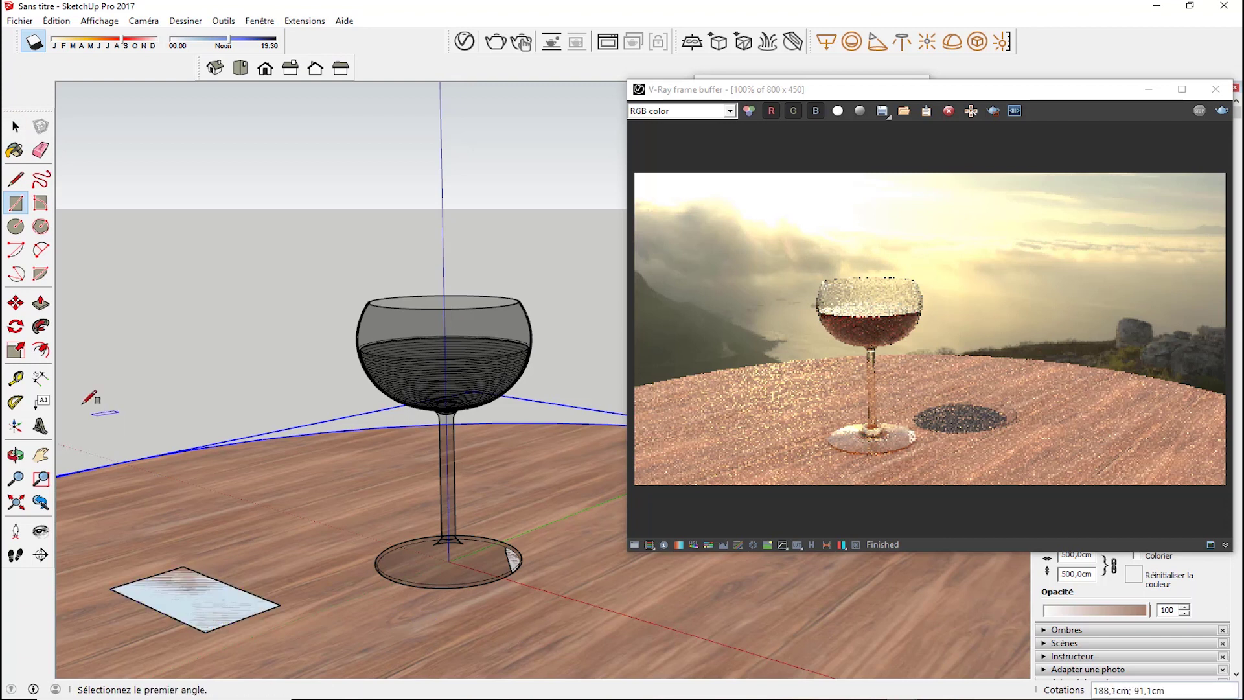
left_click(39, 304)
left_click(194, 599)
left_click(173, 456)
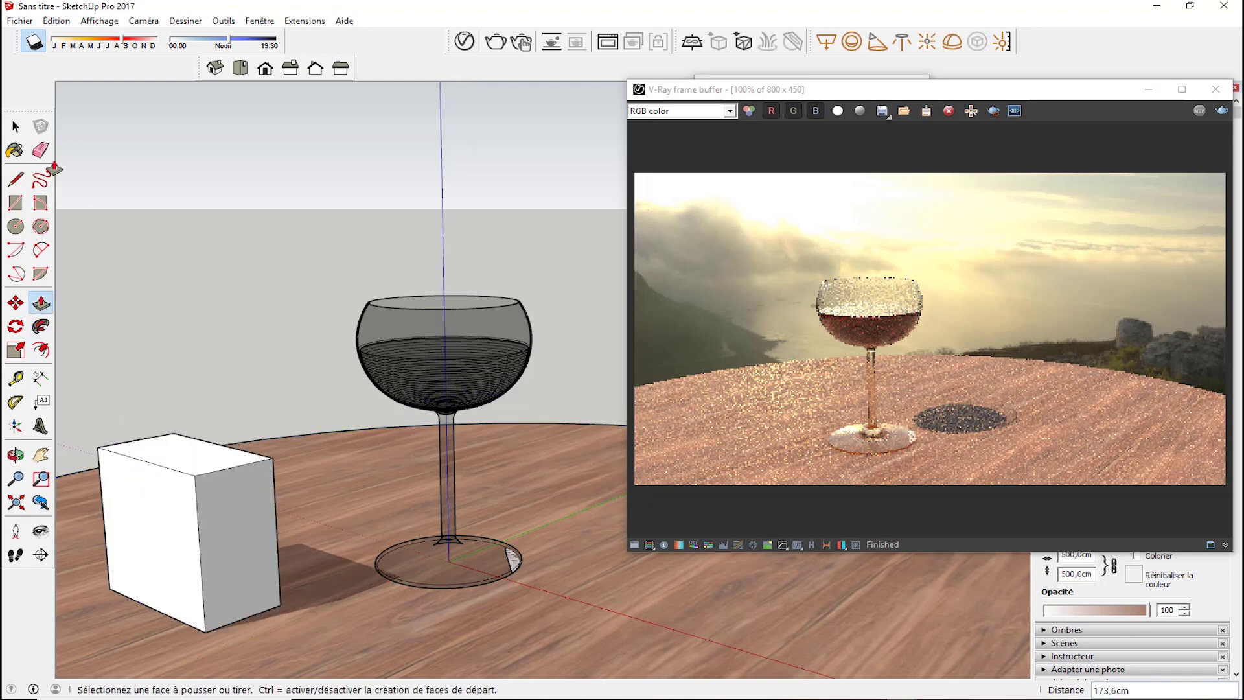
Adjust the sun's date and time so the box's shadow falls toward the camera, and render the scene.
left_click_drag(146, 44, 81, 45)
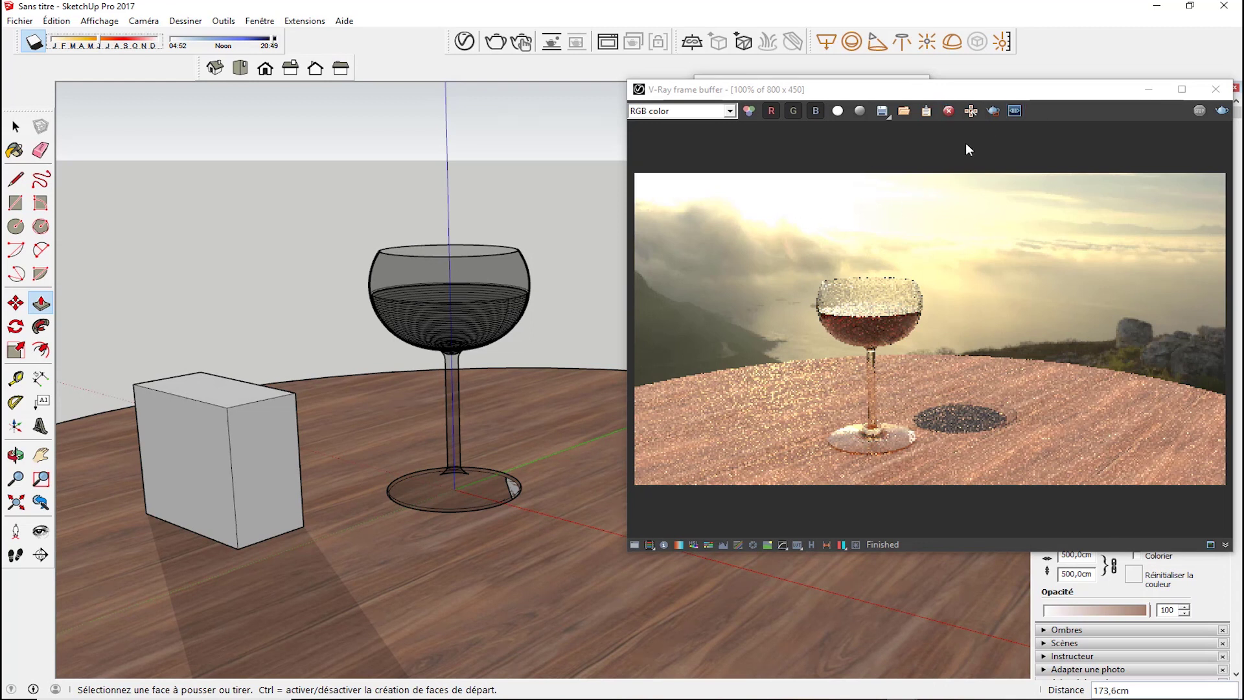
left_click(495, 43)
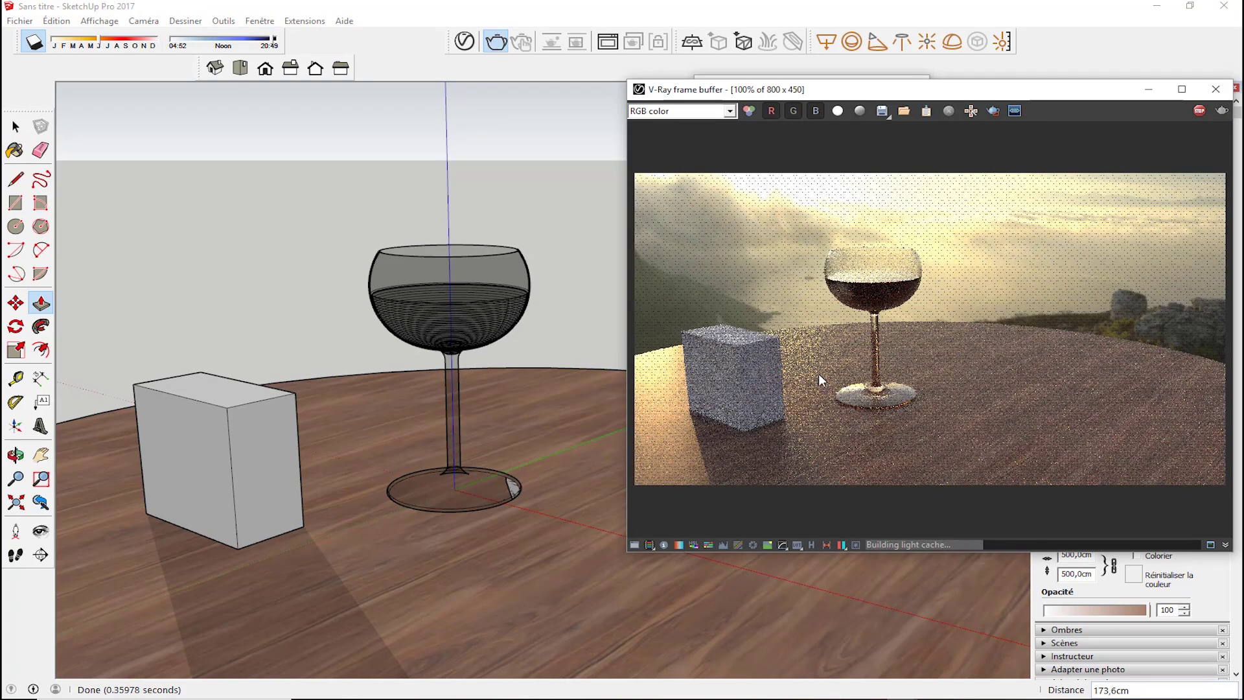
Import the olive component and place the plate of olives on the table in front of the glass.
left_click(20, 21)
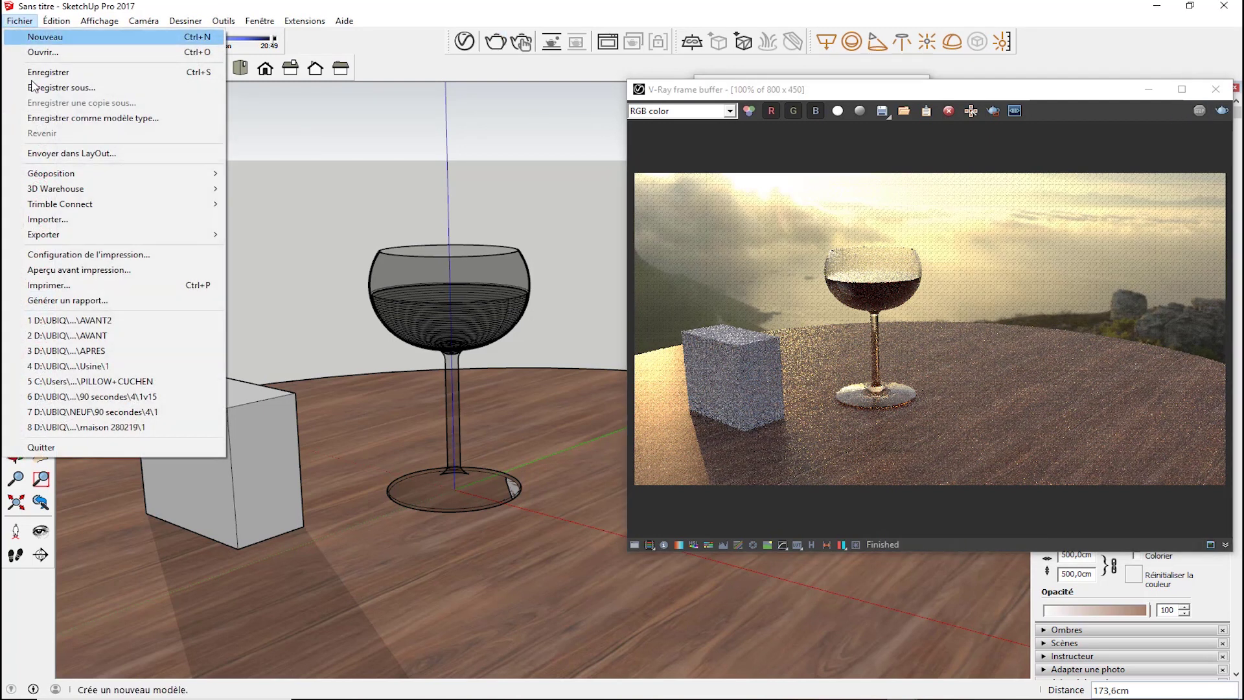
left_click(47, 219)
left_click(583, 456)
left_click(866, 511)
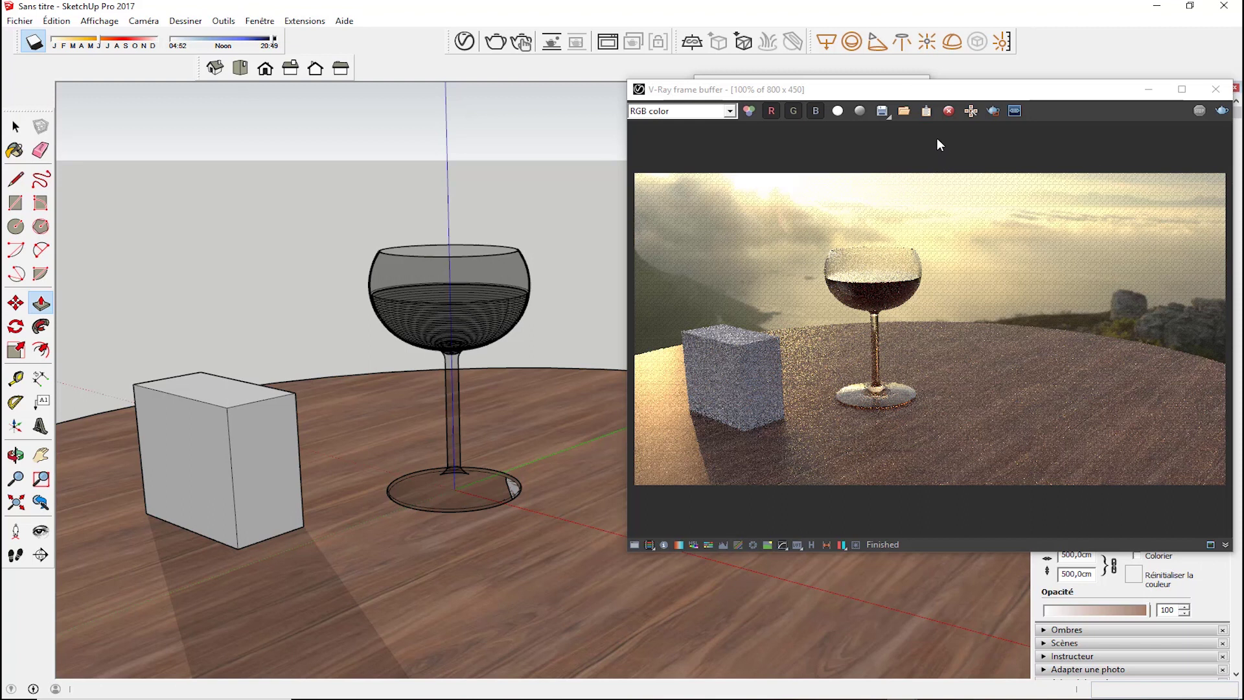
left_click(564, 596)
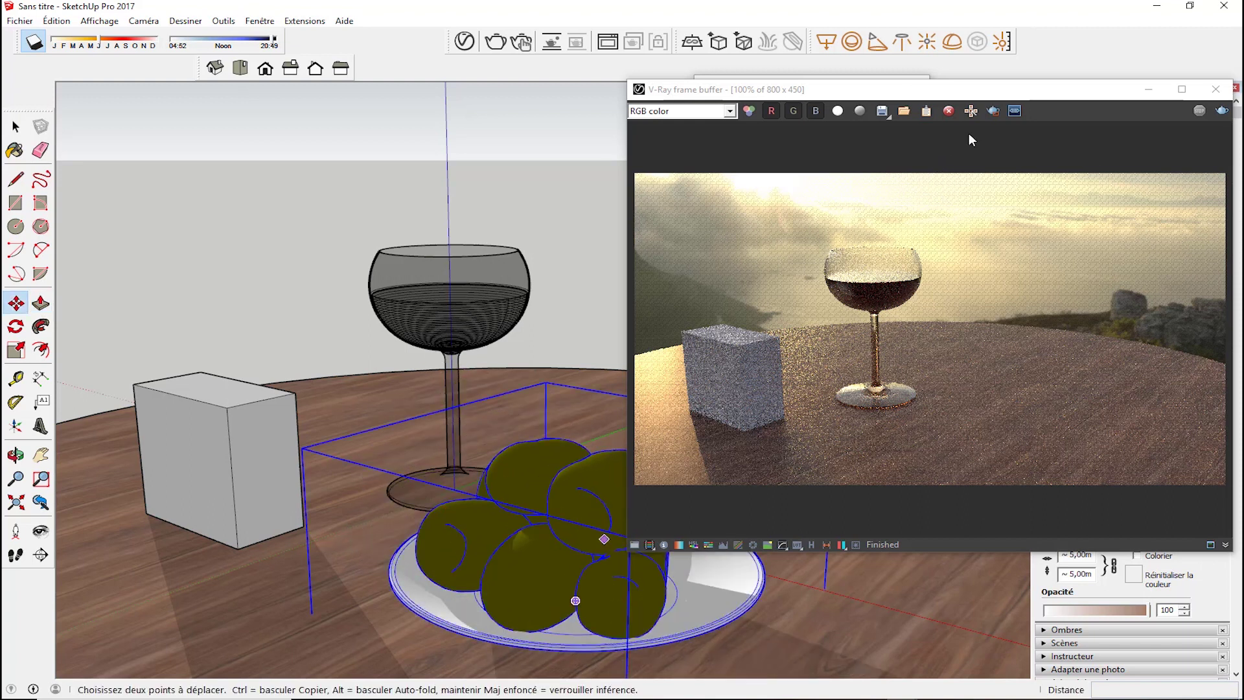
Close the V-Ray windows and scale the plate of olives down uniformly to about half its size.
left_click(1216, 89)
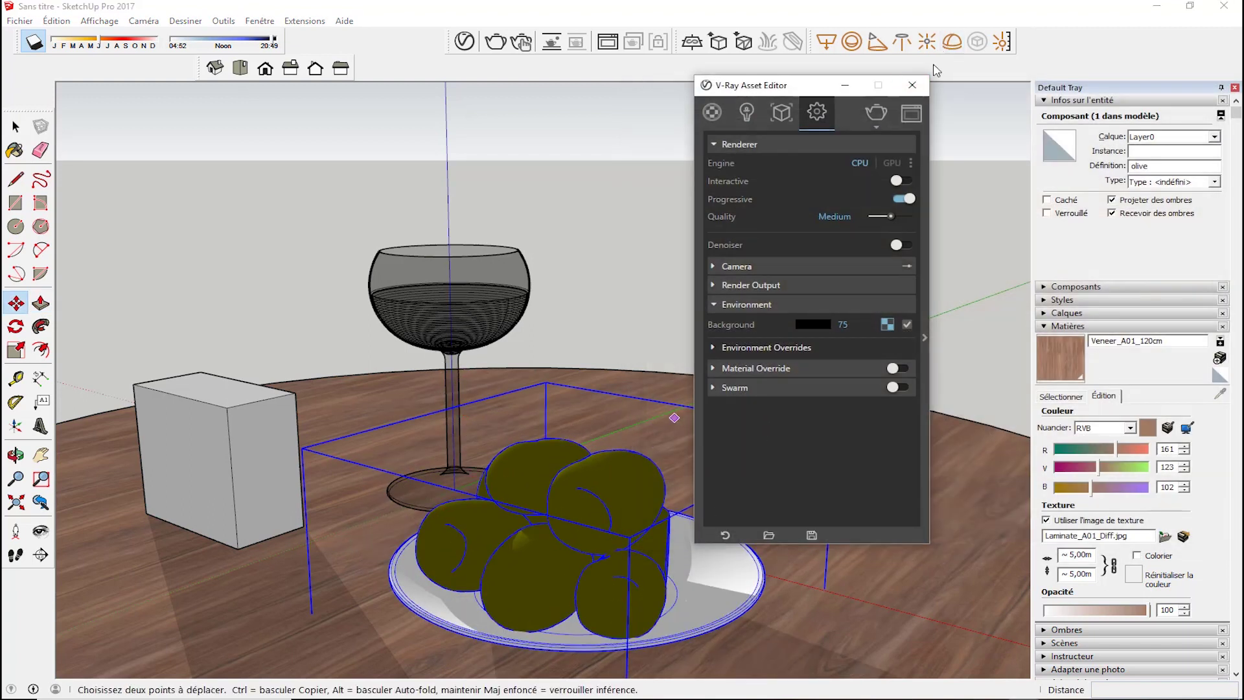
left_click(911, 84)
middle_click_drag(758, 436, 591, 598)
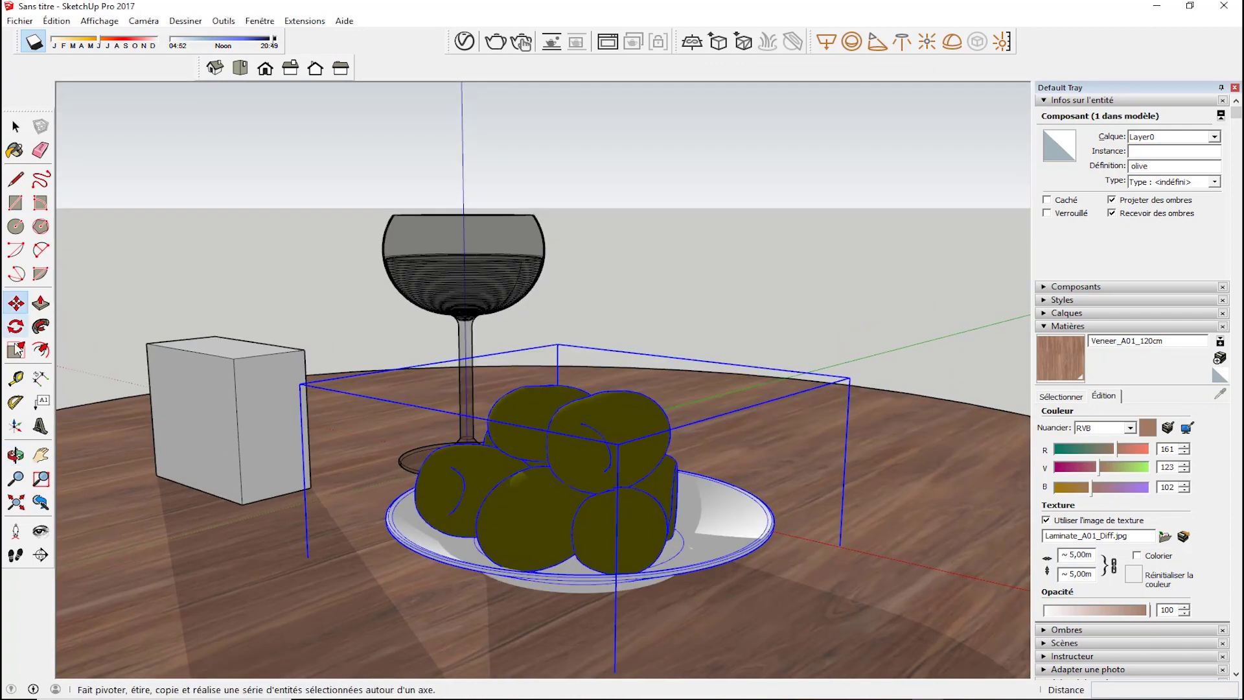
left_click(15, 350)
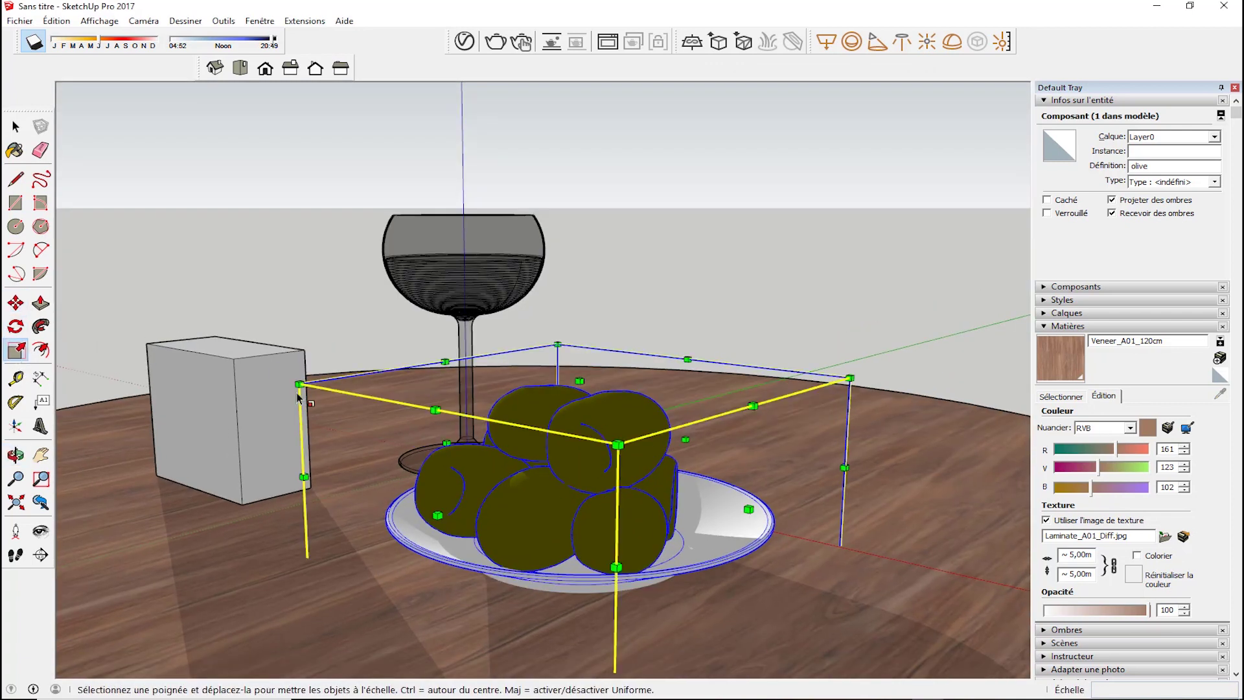
left_click_drag(298, 389, 570, 521)
left_click(15, 126)
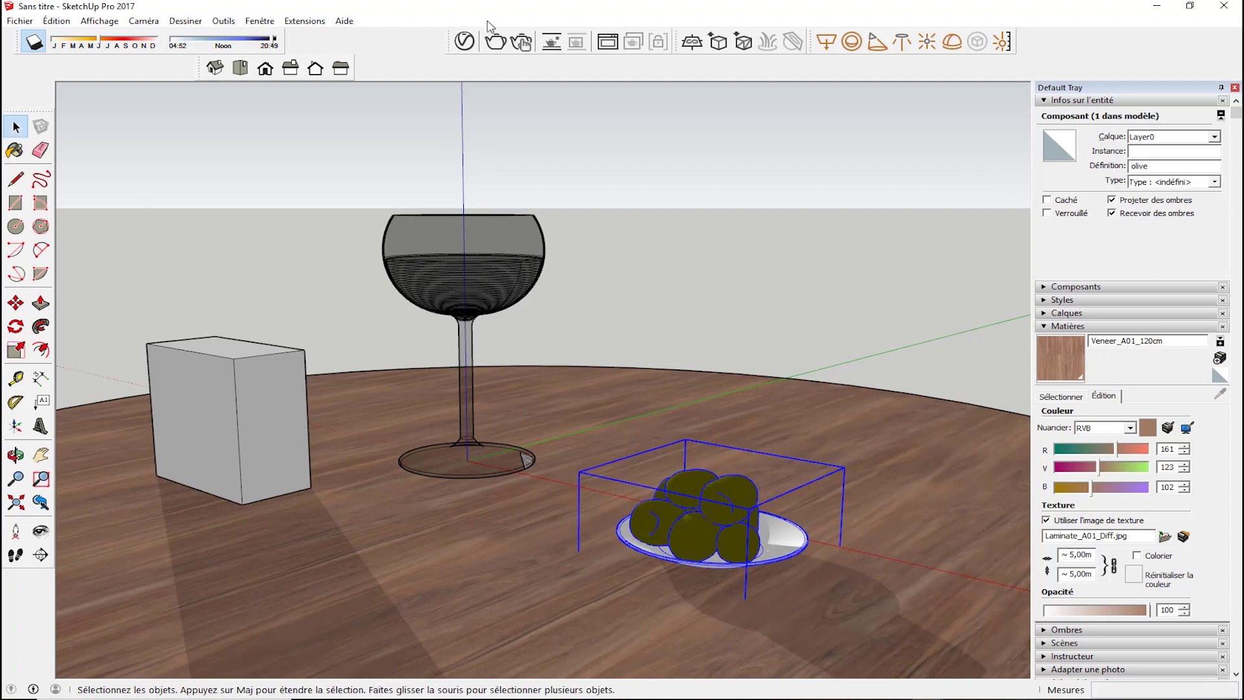
Bring up the V-Ray material list and sample the plate's current material.
left_click(464, 41)
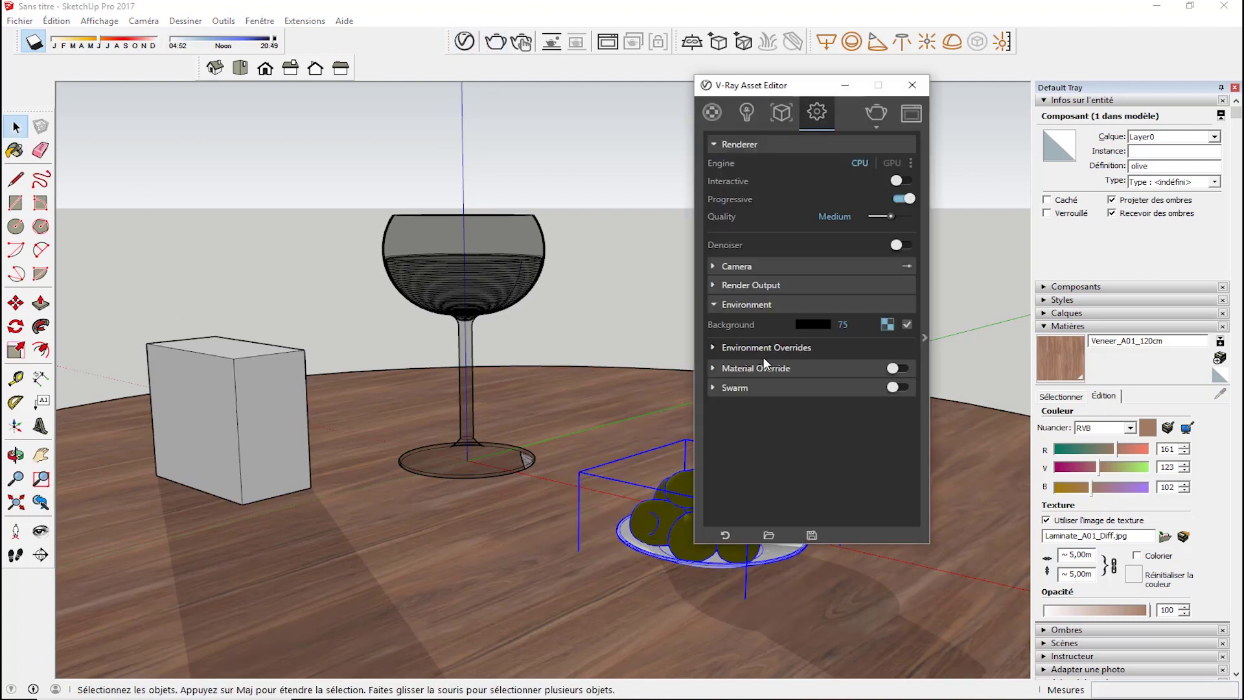
left_click(747, 113)
left_click(712, 113)
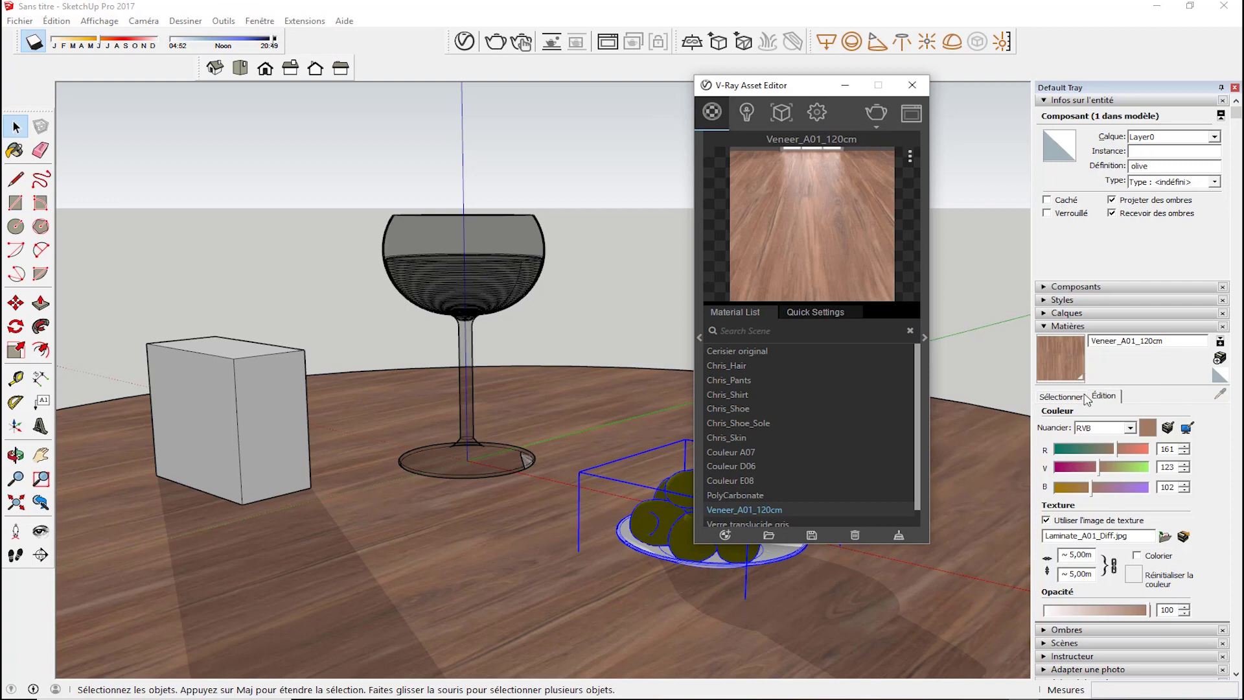
left_click(1086, 397)
left_click(1220, 394)
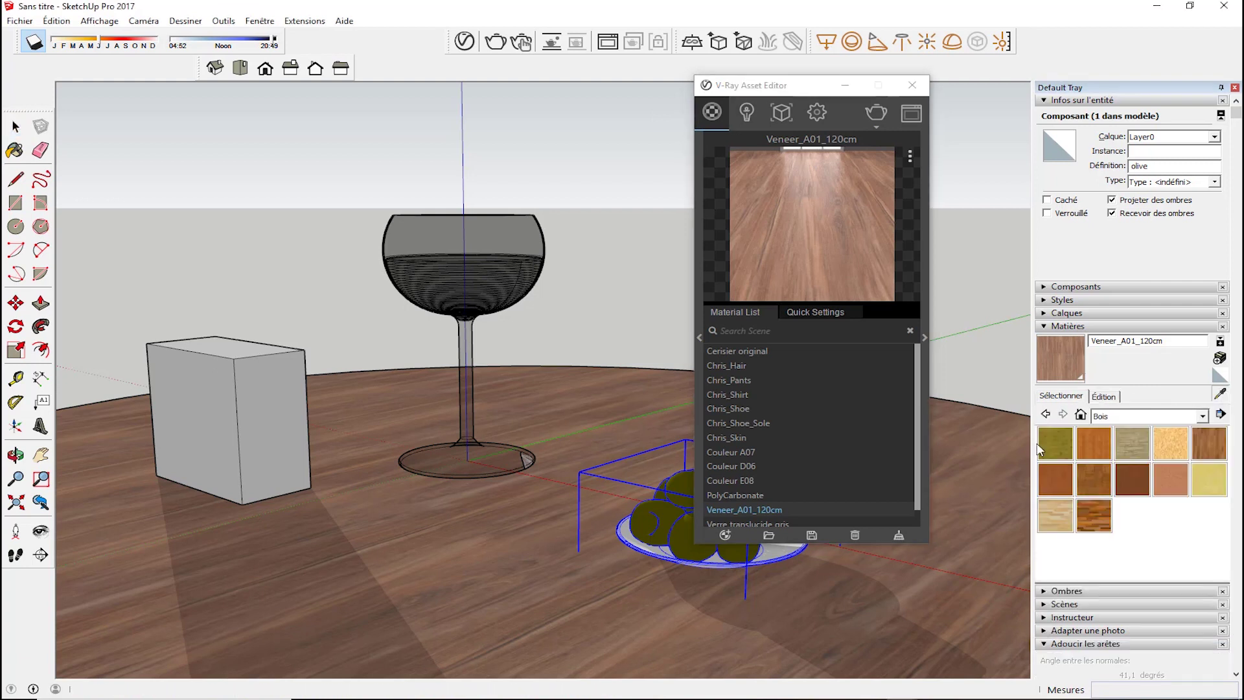
left_click(662, 549)
Open the olive component for editing and select all of the plate's geometry.
left_click(15, 126)
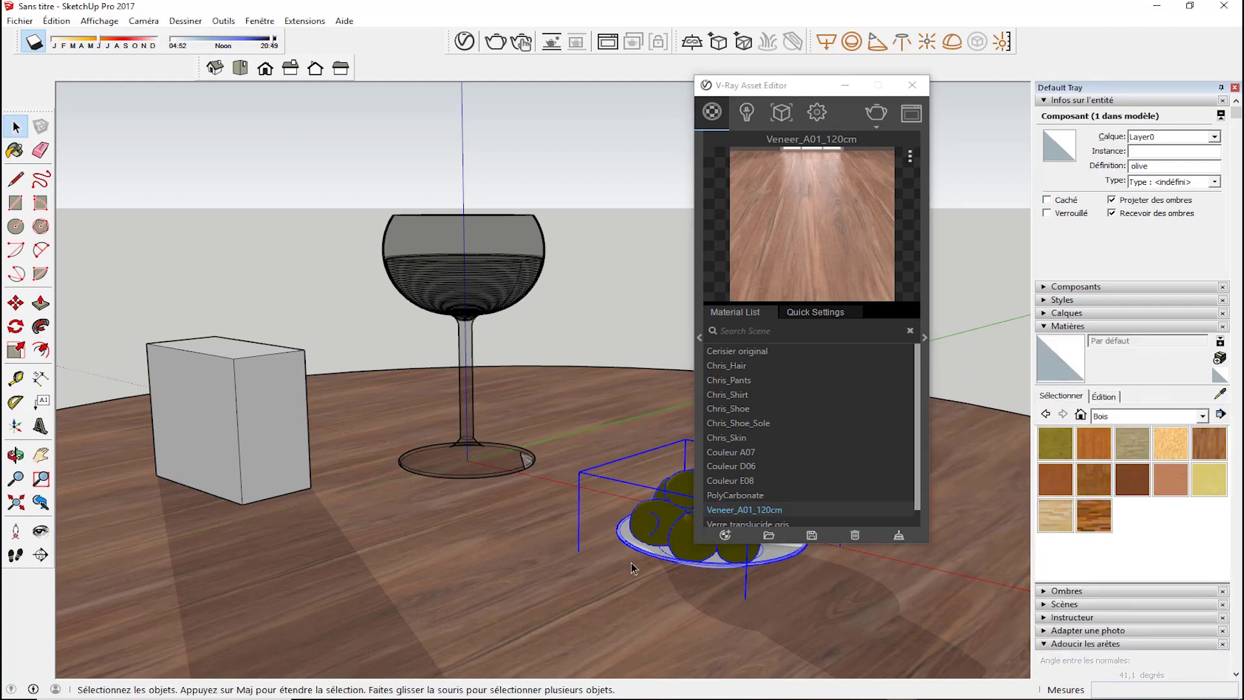
double_click(652, 559)
triple_click(656, 545)
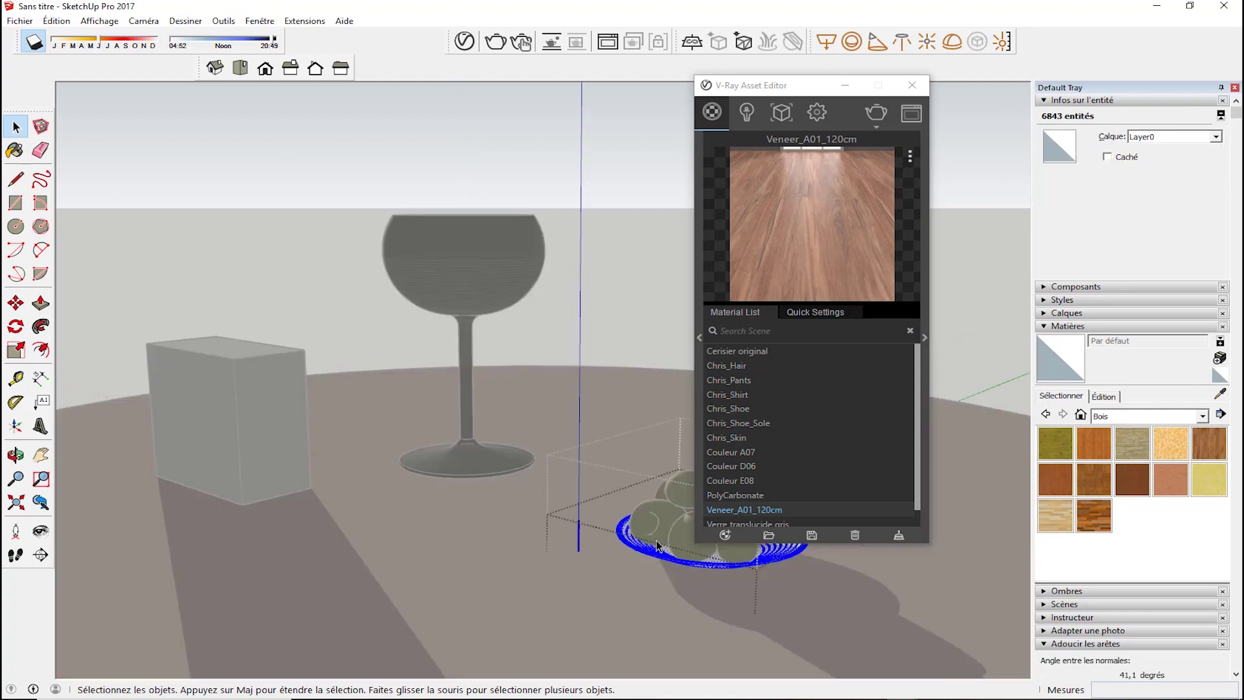
Add Porcelain B01 White 10cm from the Ceramic & Porcelain category of the V-Ray library to the scene materials.
left_click(699, 338)
scroll(437, 141, "up", 3)
left_click(464, 158)
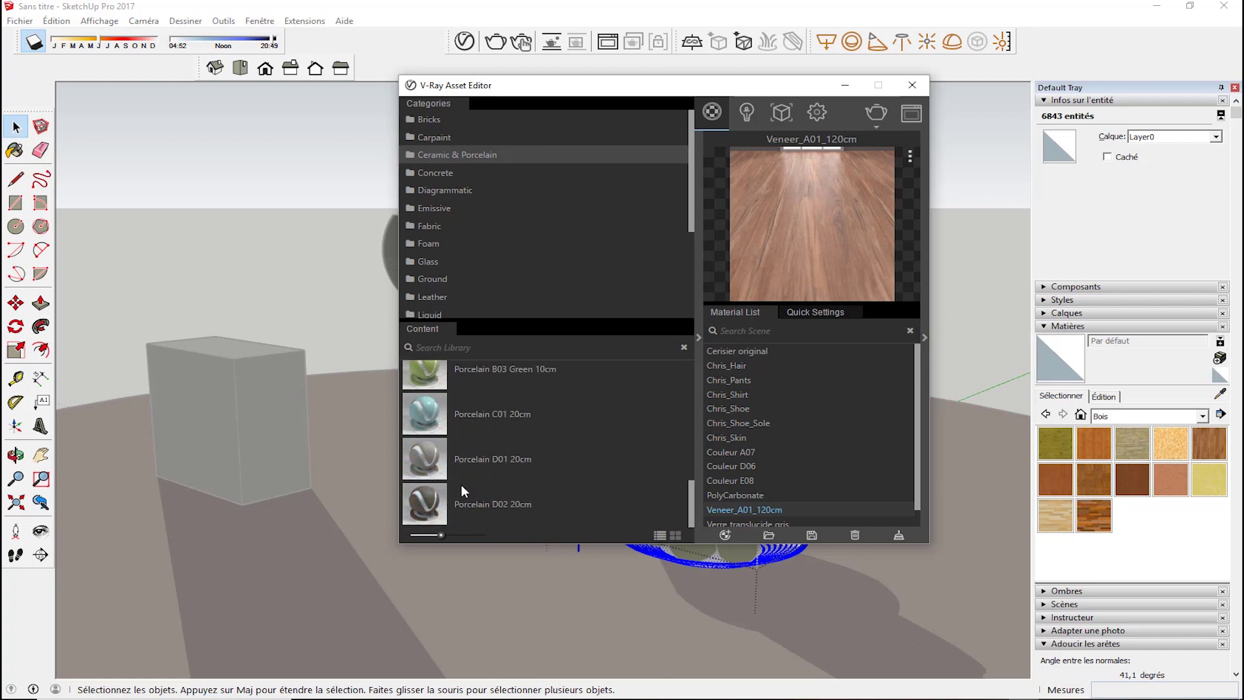
scroll(460, 484, "up", 3)
left_click_drag(468, 423, 824, 447)
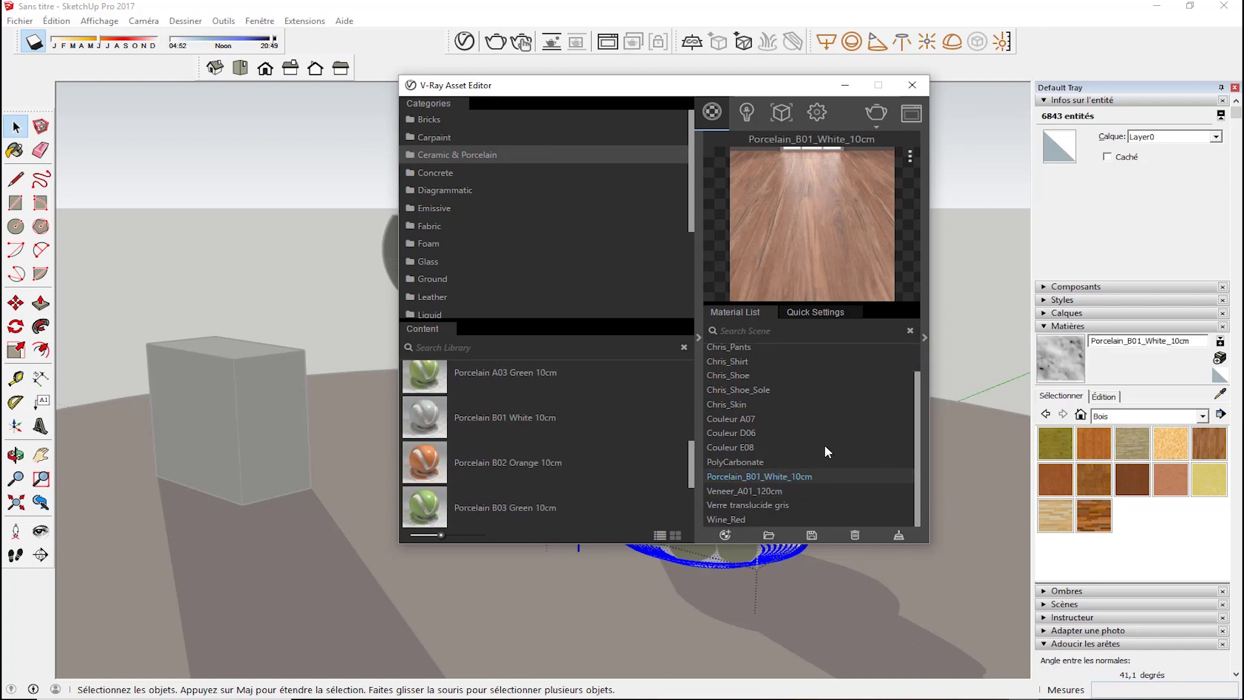
Apply the Porcelain_B01_White_10cm material to the selected plate.
left_click_drag(804, 93, 1085, 92)
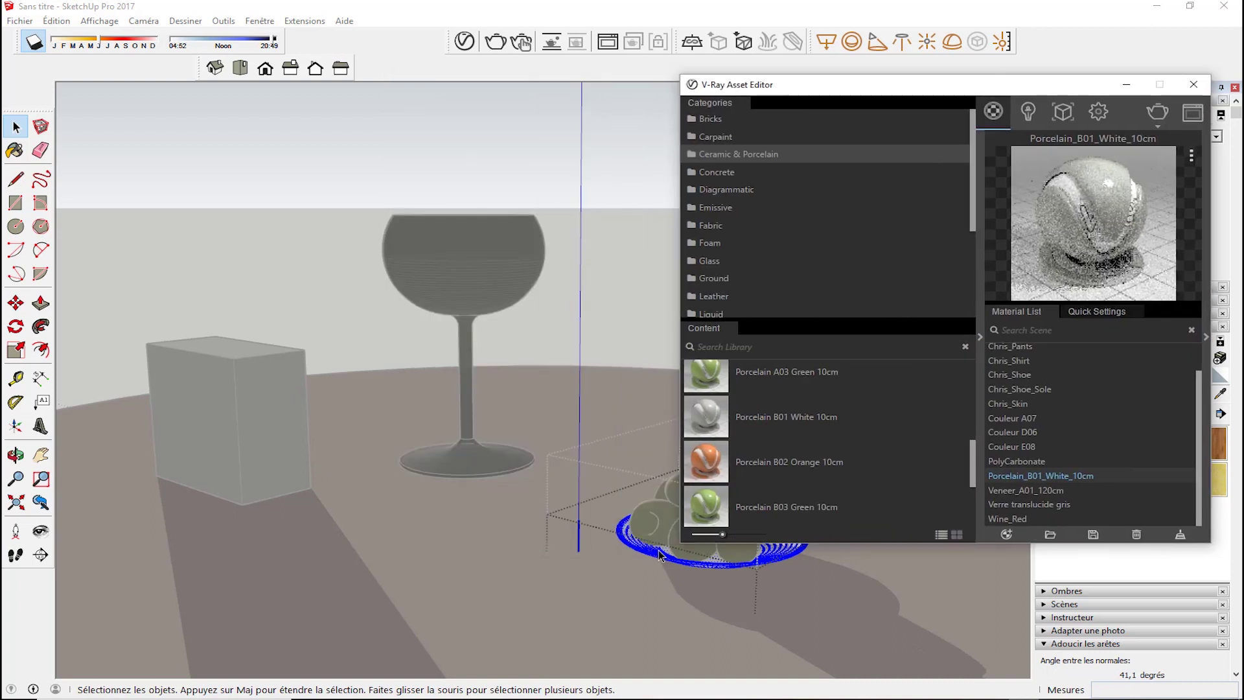
right_click(1049, 472)
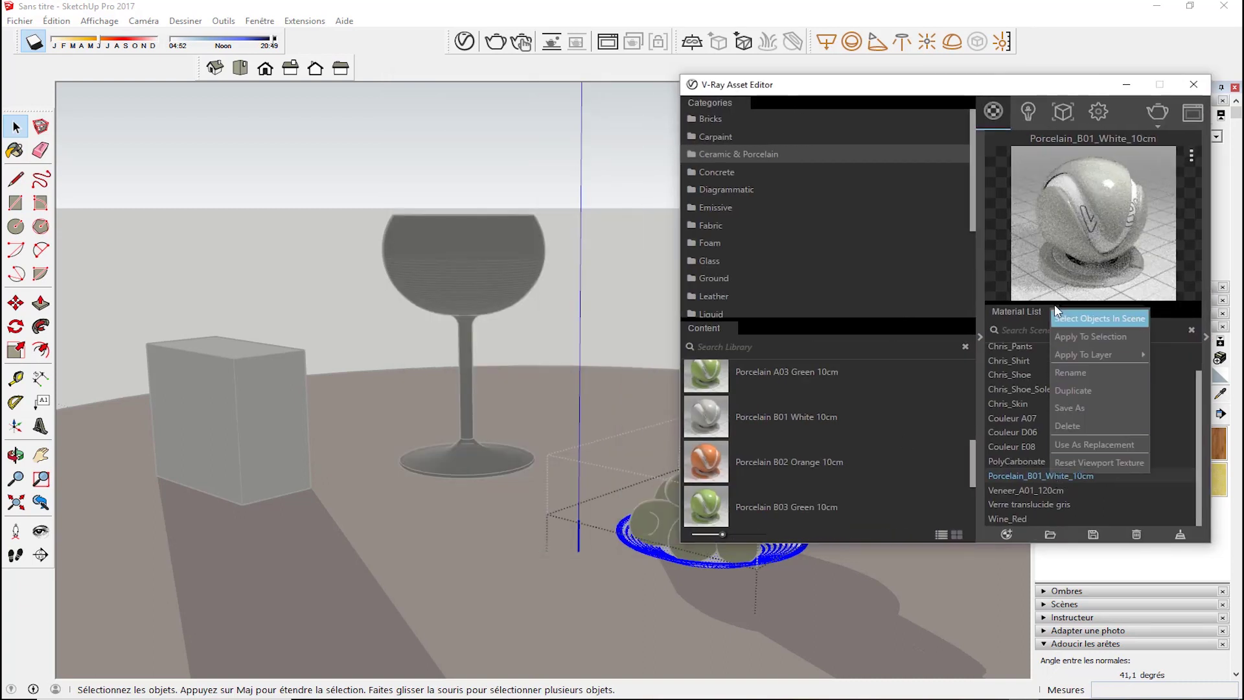
left_click(1075, 338)
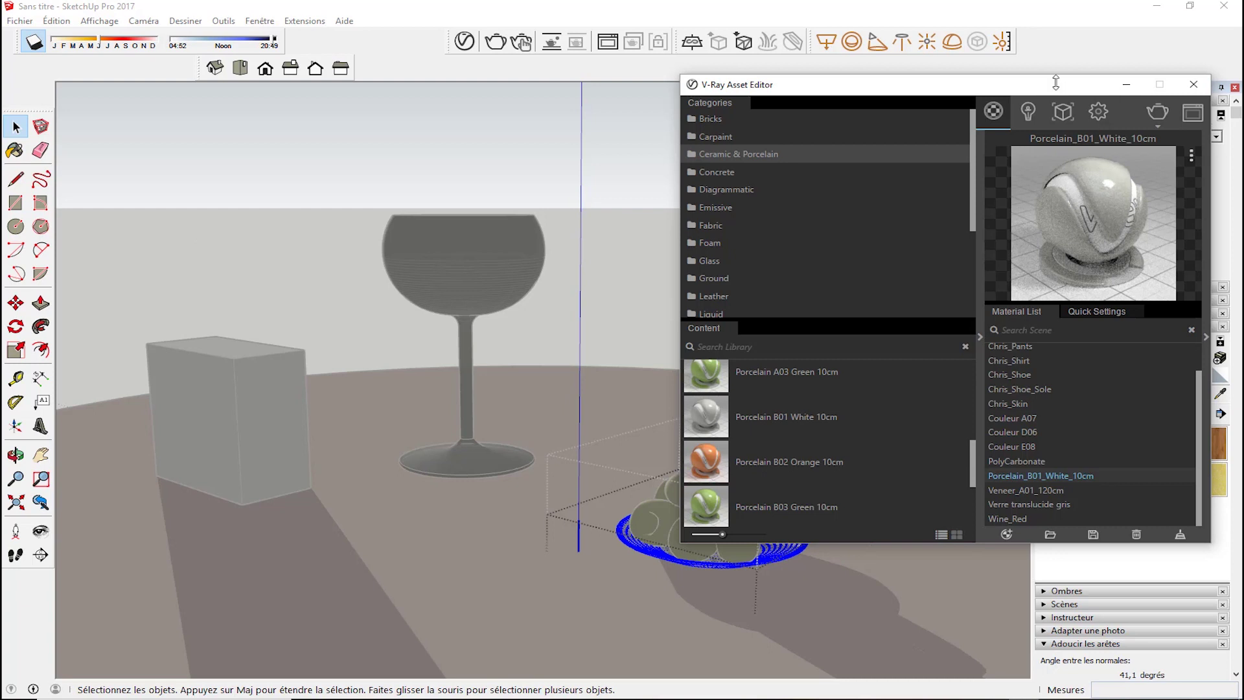
Sample the olives' material, reduce its reflection glossiness in the V-Ray settings, and close the Asset Editor.
left_click_drag(1053, 85, 822, 75)
left_click(1221, 393)
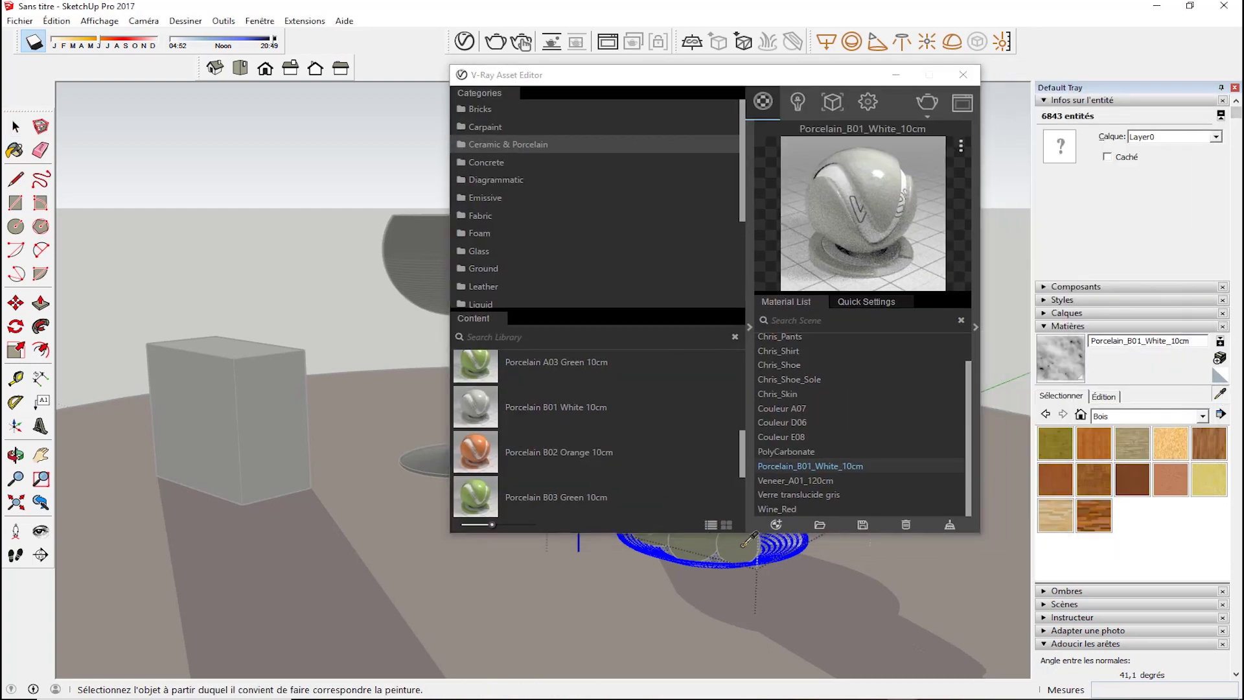
left_click(743, 544)
left_click(976, 327)
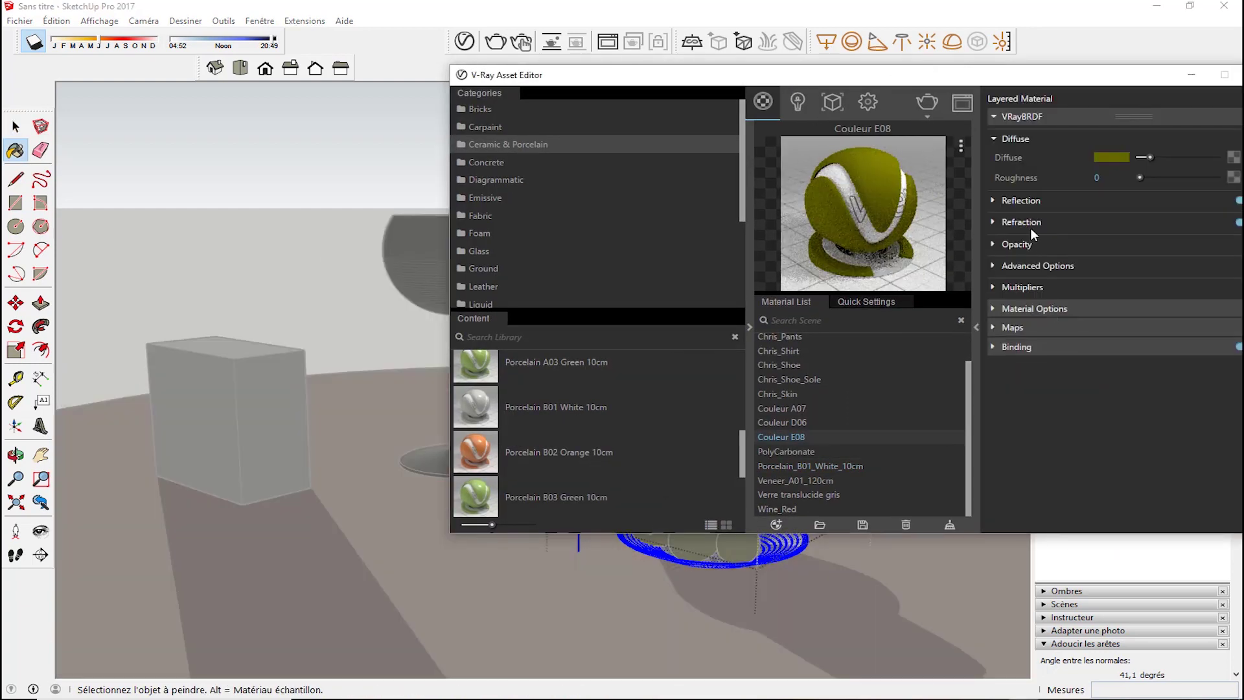
left_click(994, 200)
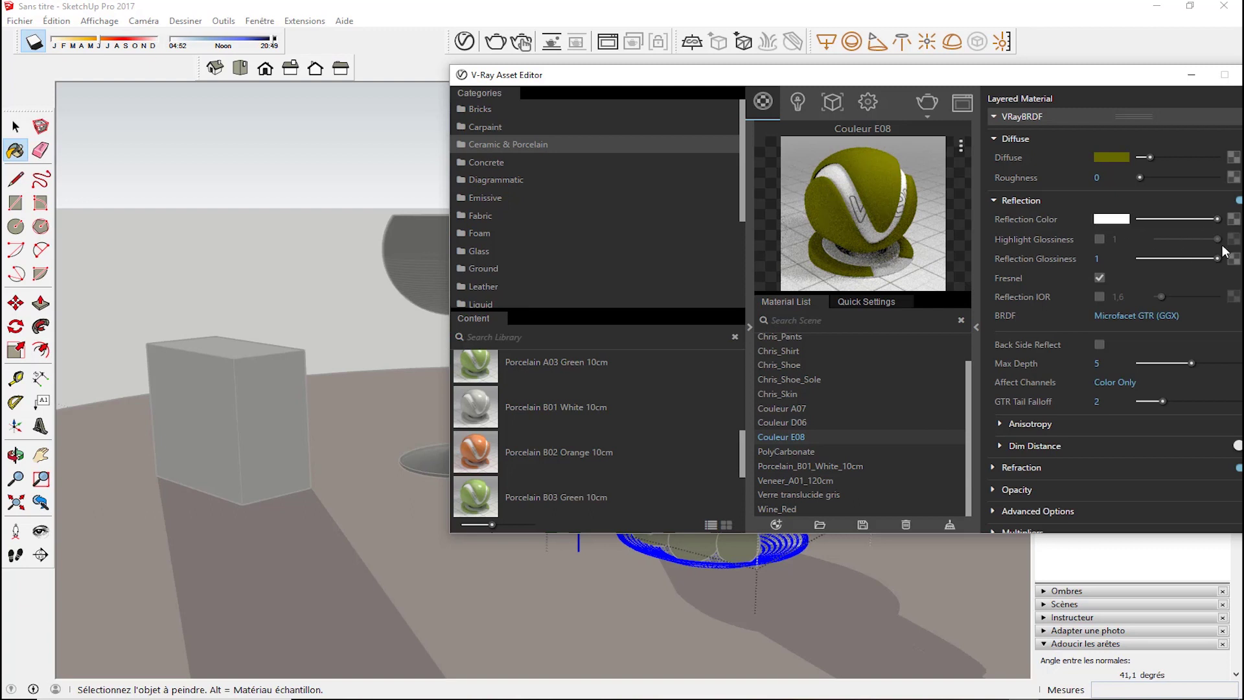
left_click_drag(1217, 258, 1197, 258)
left_click_drag(1094, 75, 903, 74)
left_click(1067, 75)
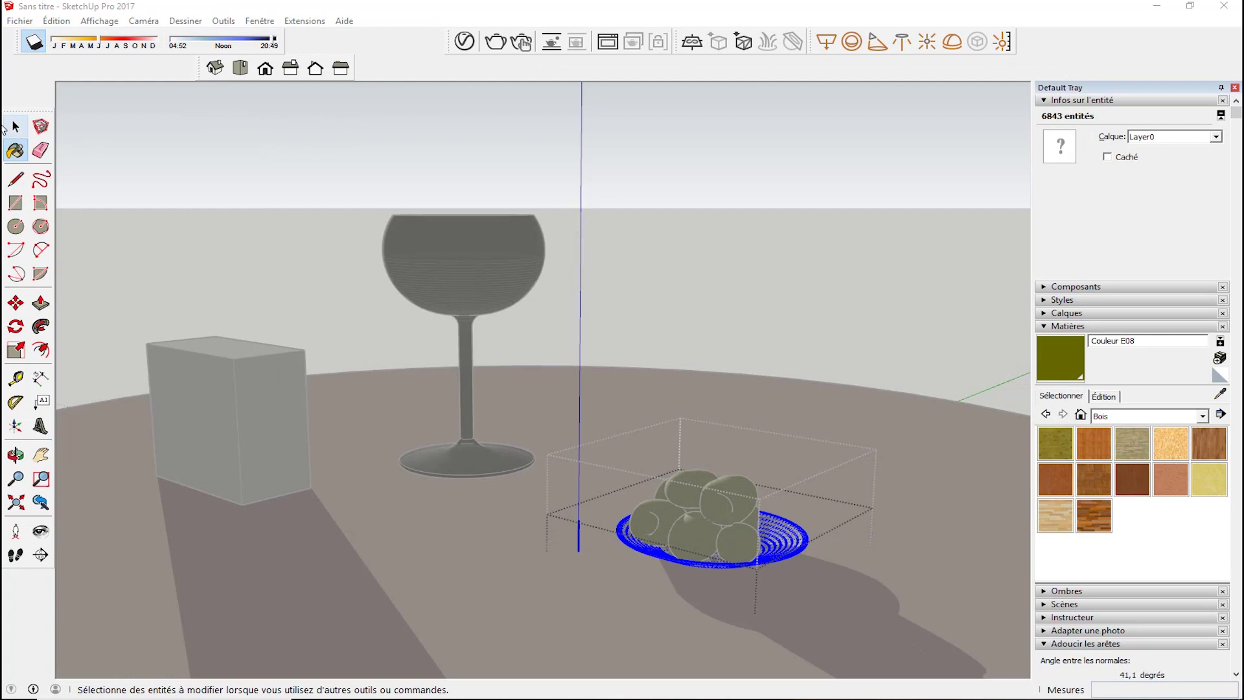
Delete the box beside the glass and render the scene with the plate of olives.
left_click(16, 127)
left_click(250, 399)
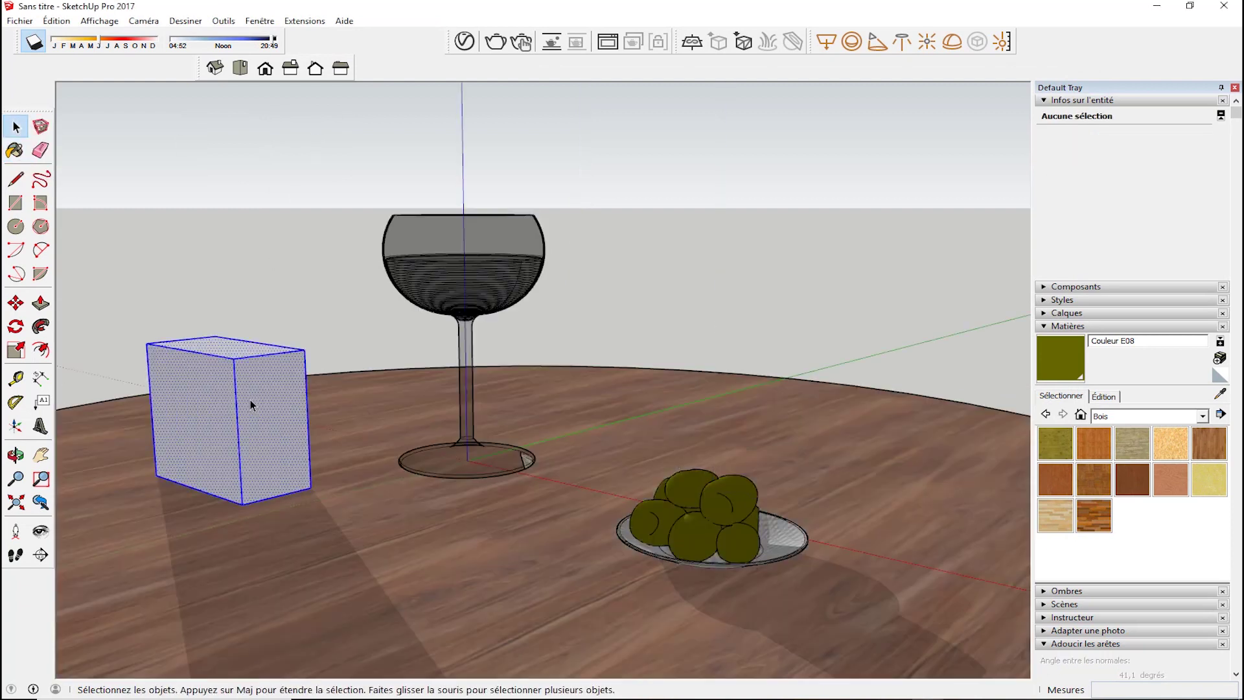
key("Delete")
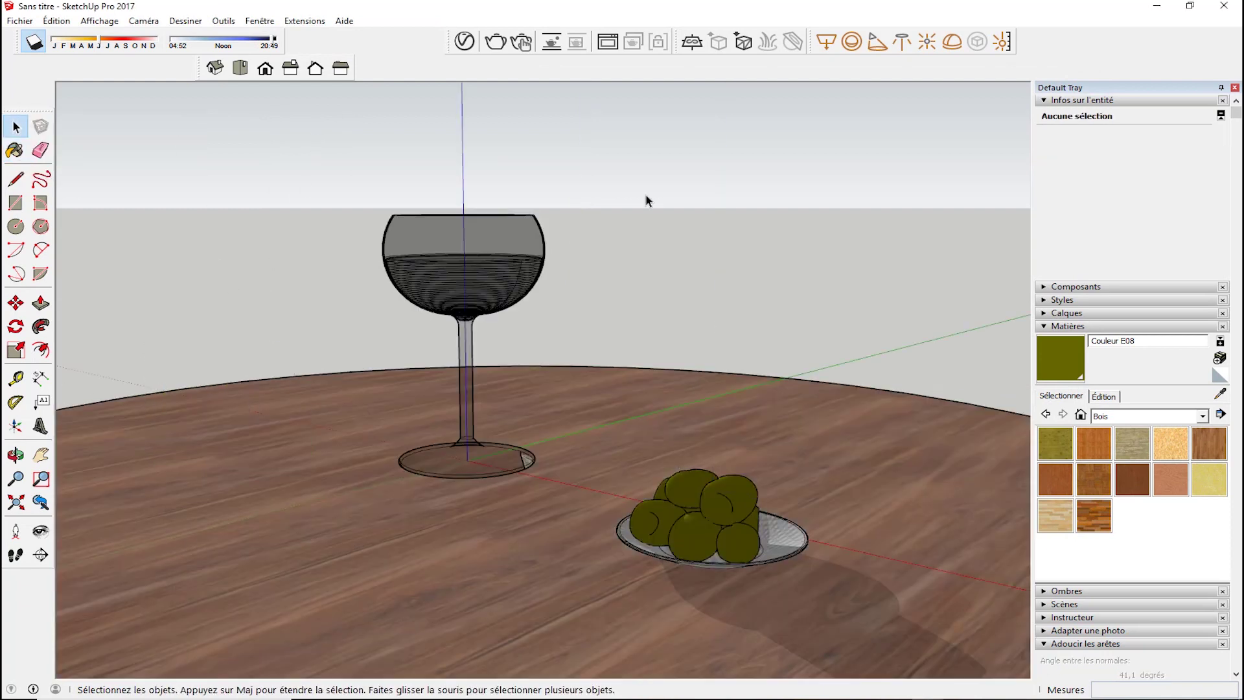
left_click(497, 42)
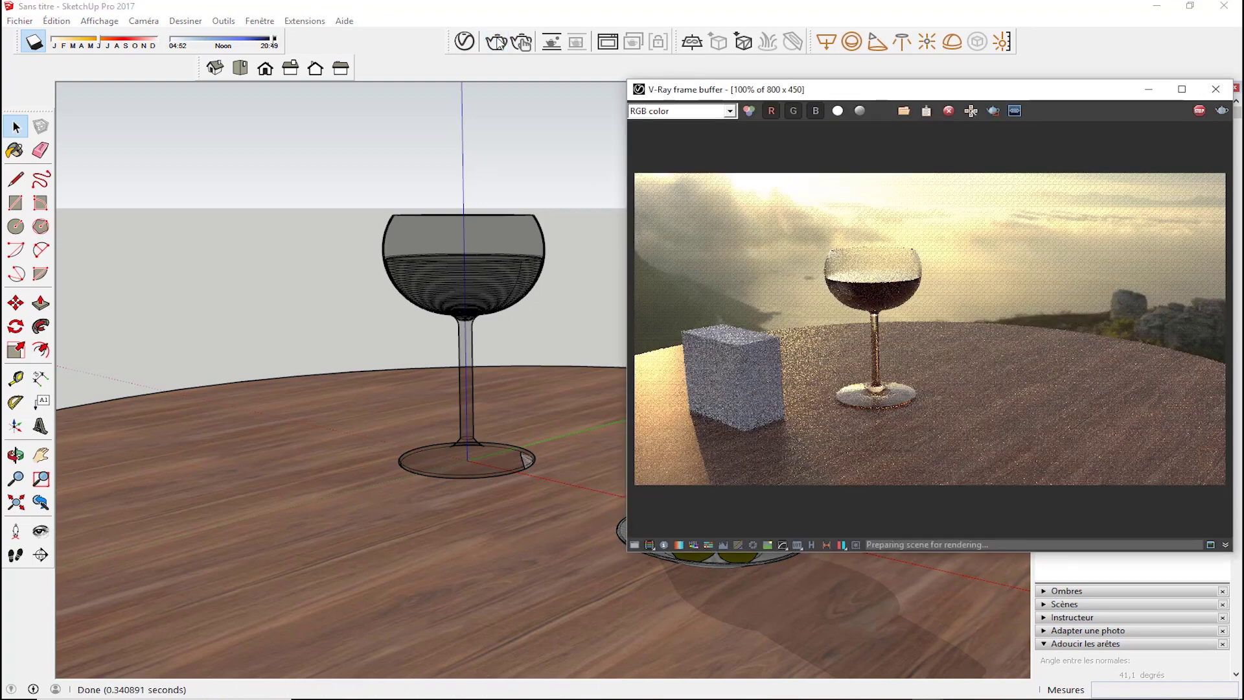